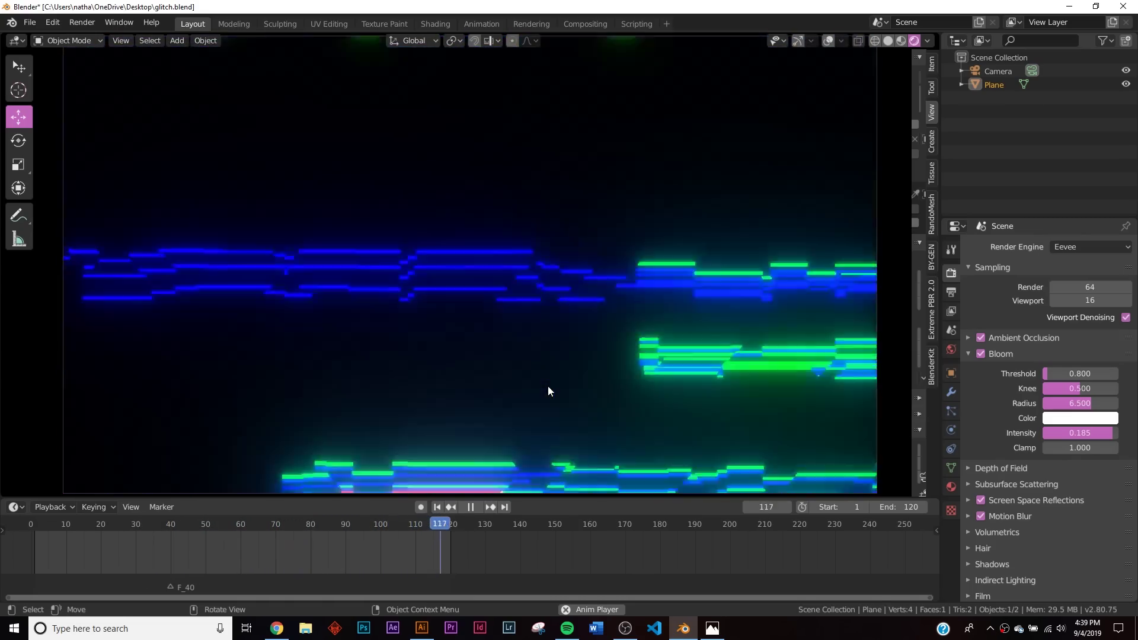
Stop the playback of the finished glitch animation
click(470, 507)
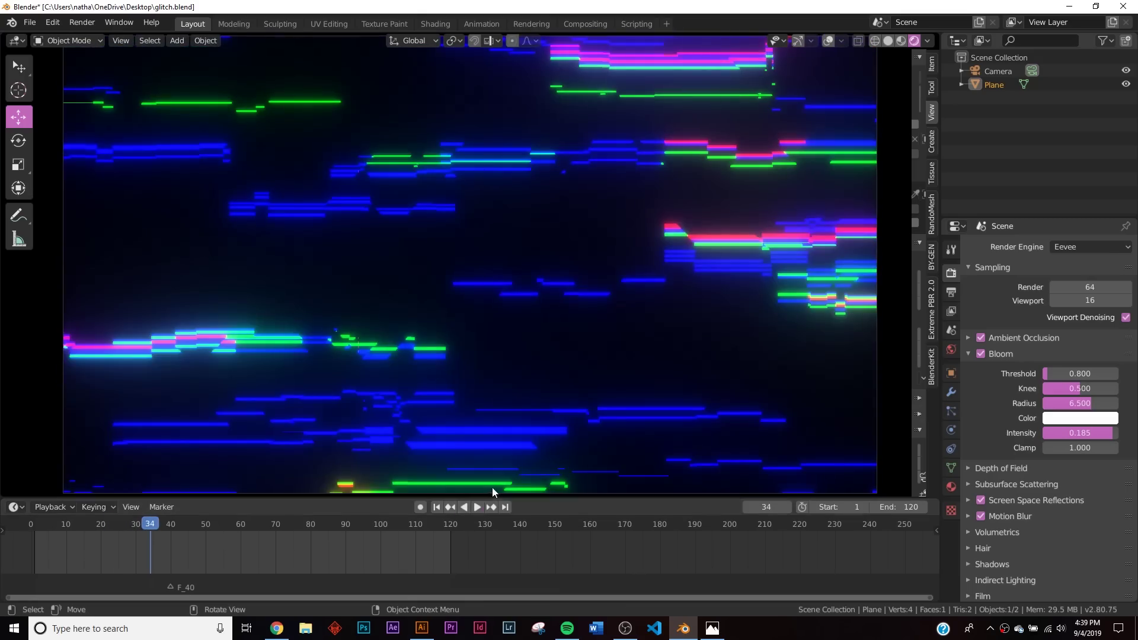
click(712, 629)
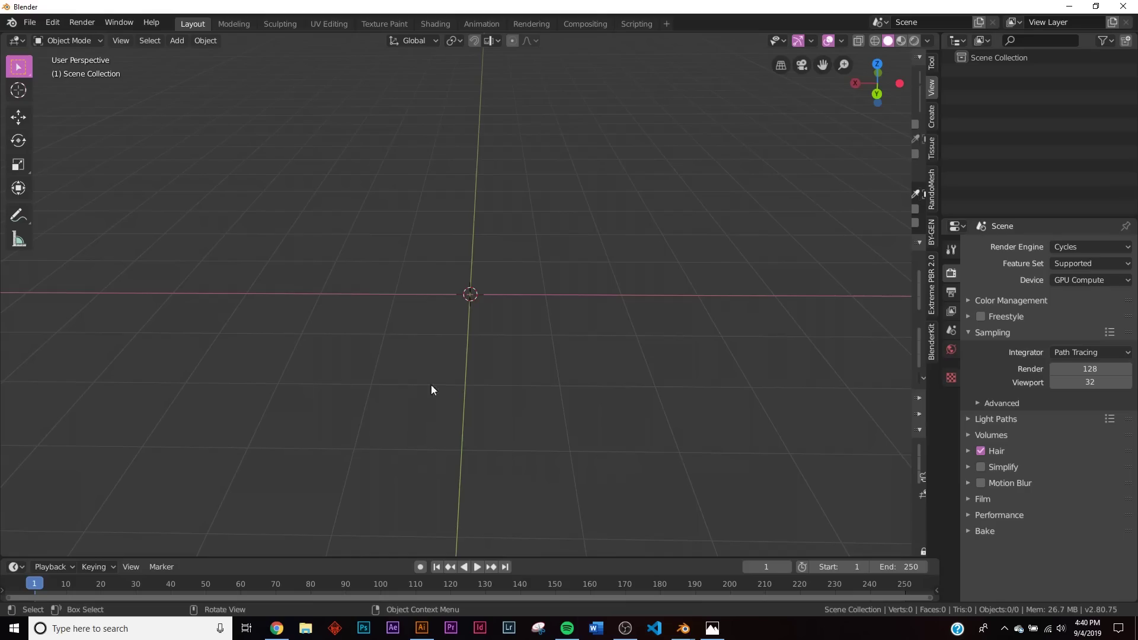
Add a plane at the origin, scale it by a factor of 5 and apply its scale
key(shift+a)
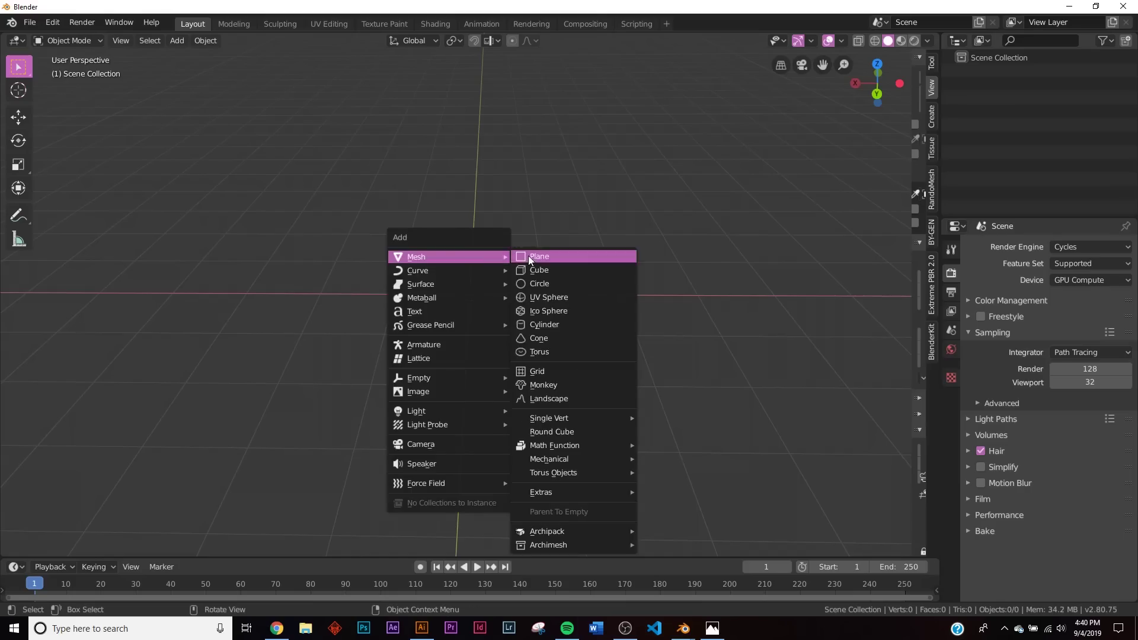
click(528, 255)
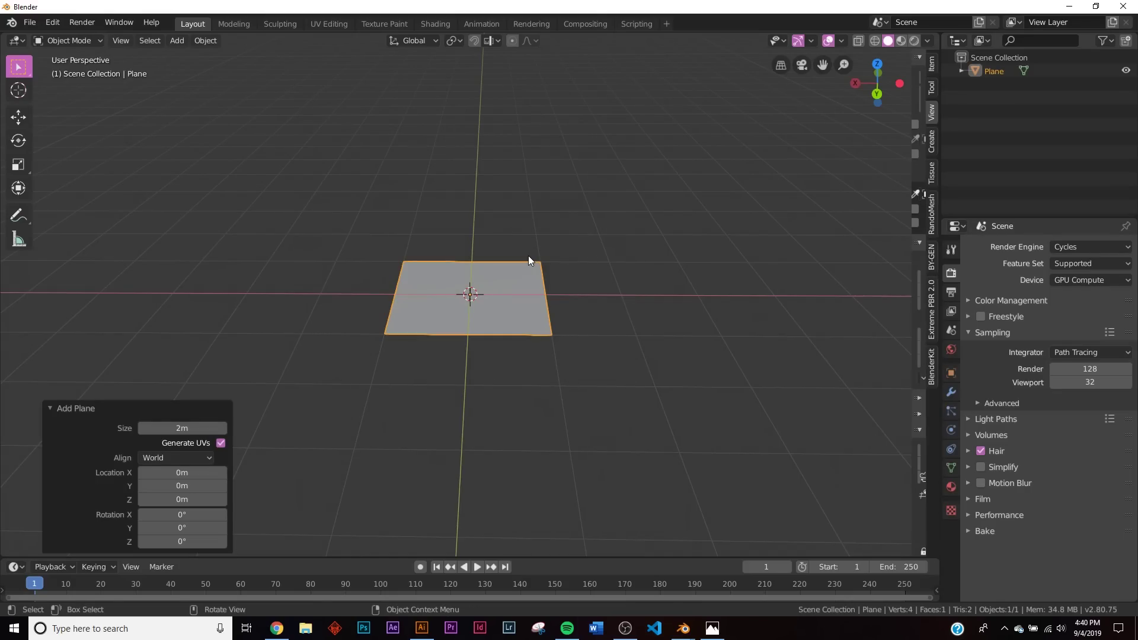
key(s)
key(5)
key(Return)
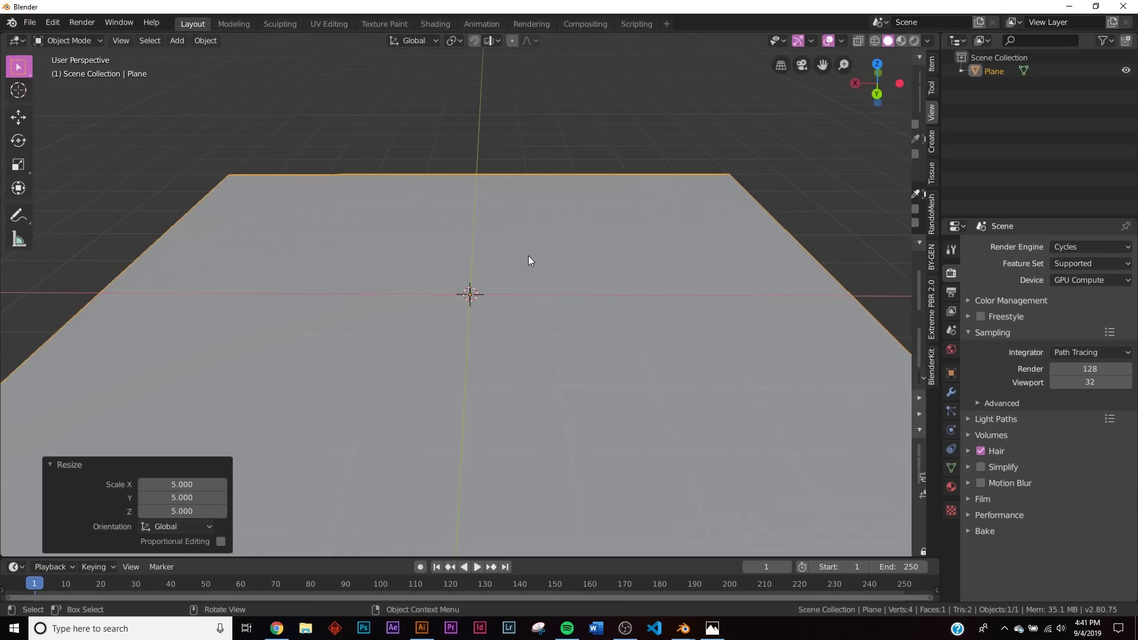
key(ctrl+a)
click(496, 293)
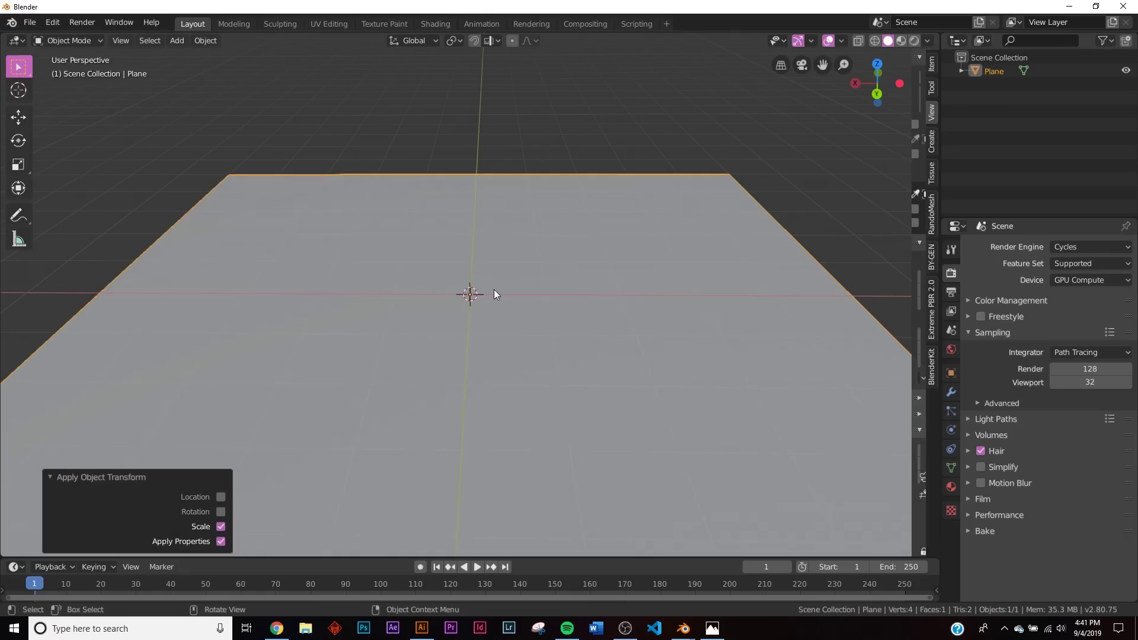
Add a camera looking straight down at the plane and move it back along its local Z until the plane's width just fills the frame
key(grave)
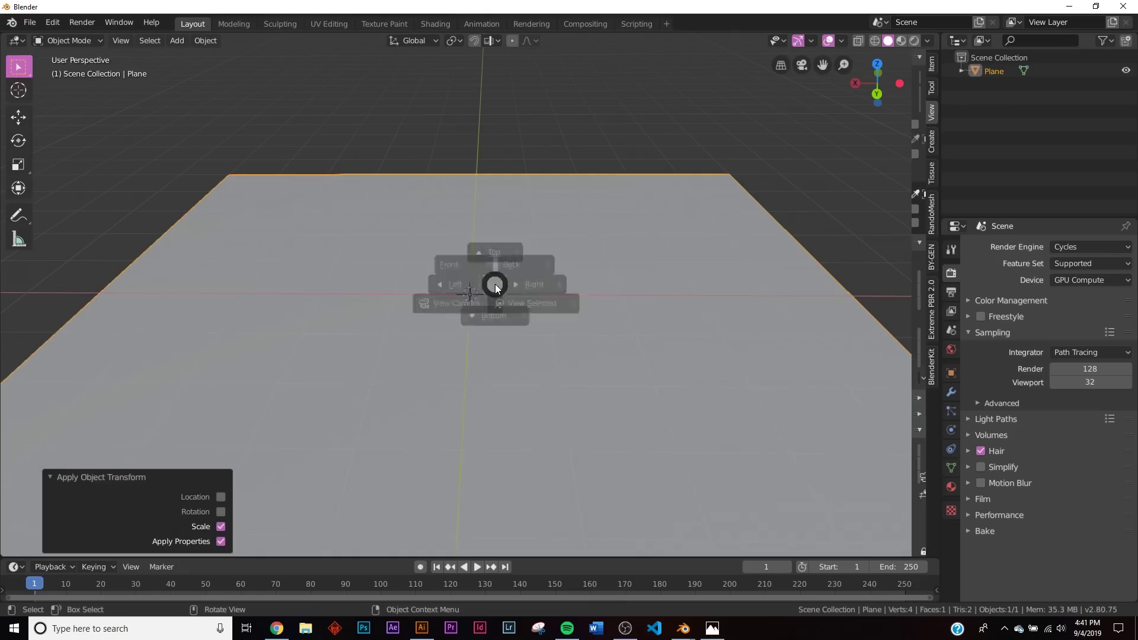
click(493, 208)
key(shift+a)
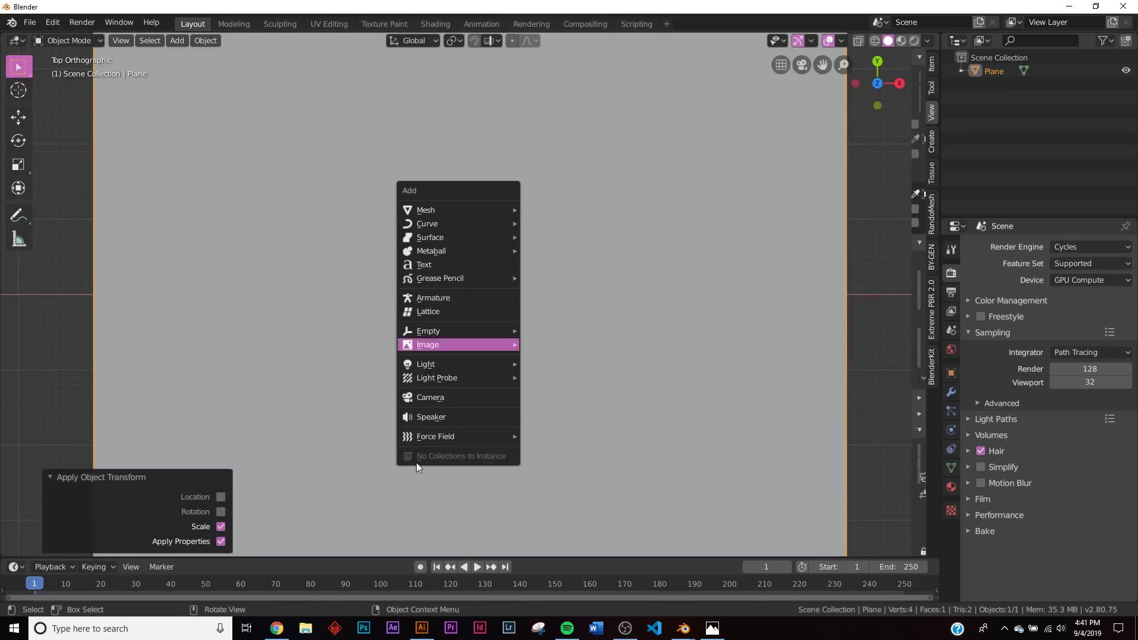
click(443, 400)
key(KP_0)
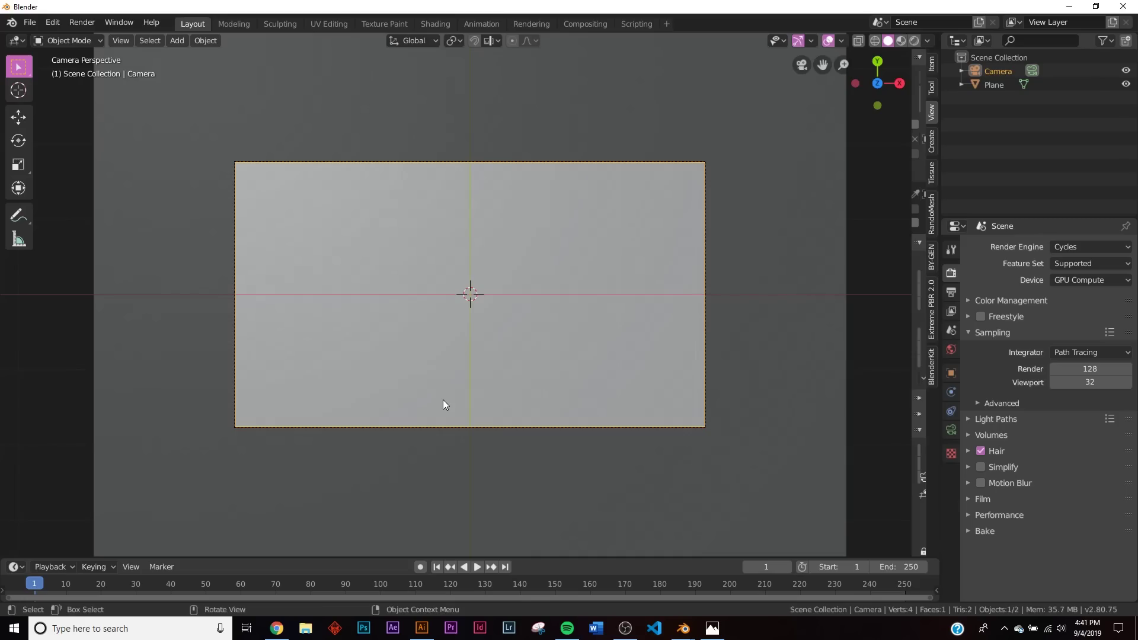
key(g)
key(z)
key(z)
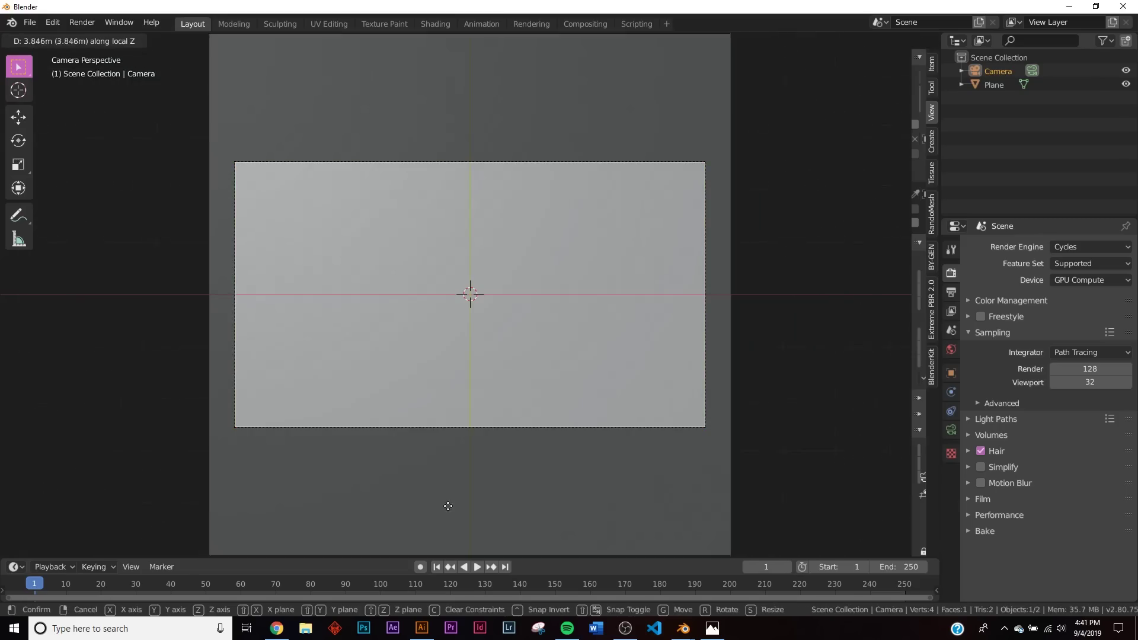
click(448, 521)
Open the Shading workspace with the plane selected and set the render engine to Eevee
click(542, 296)
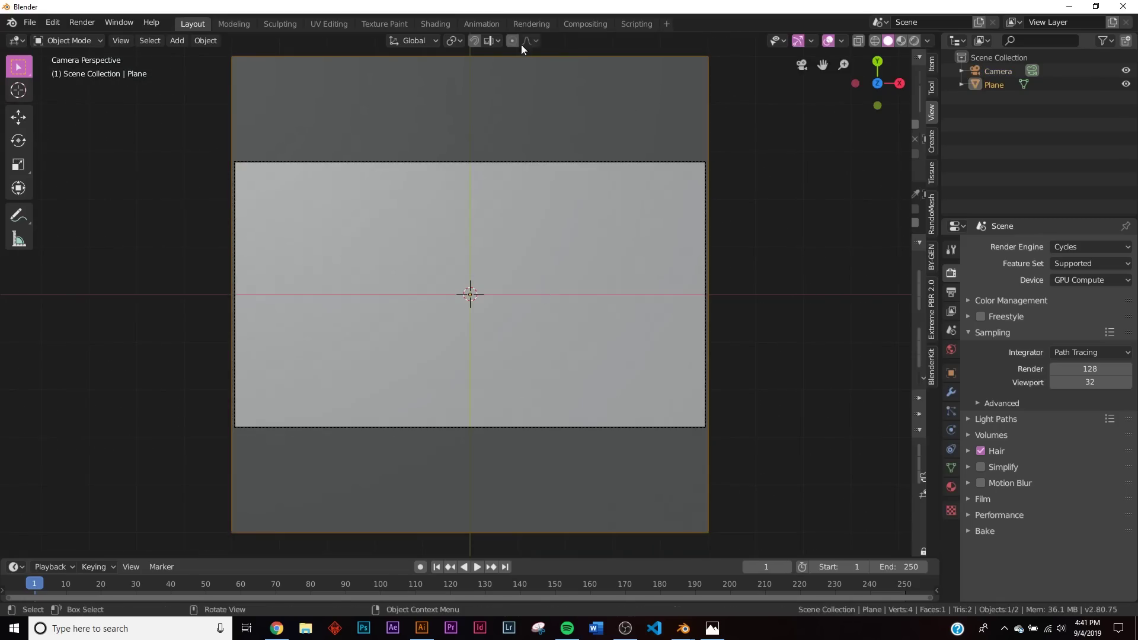
click(436, 25)
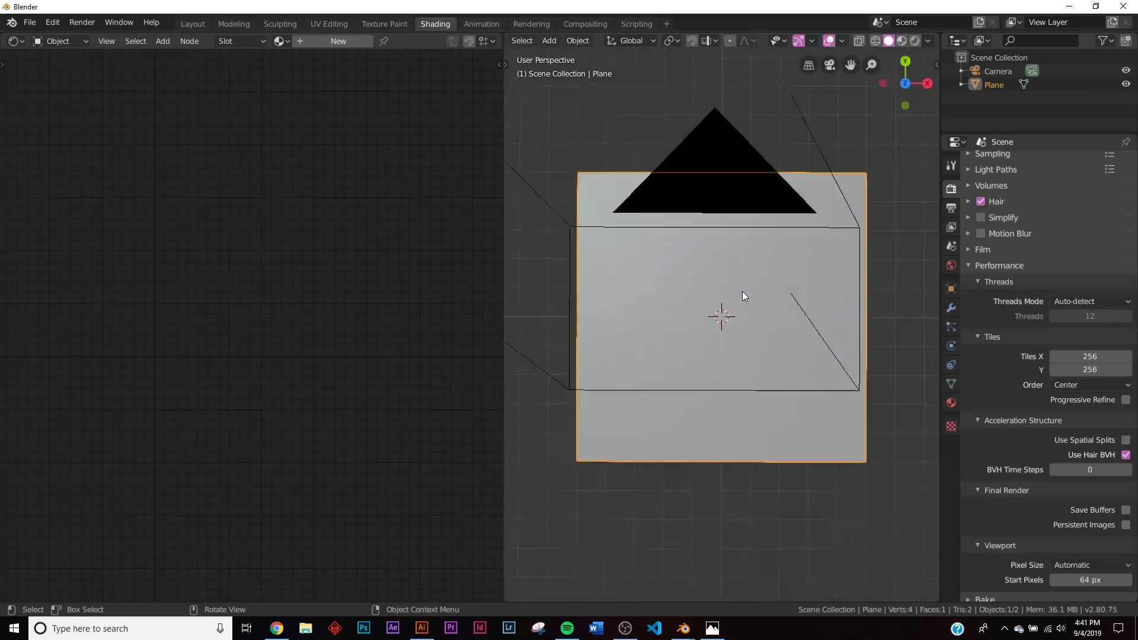
scroll(1046, 231, up, 4)
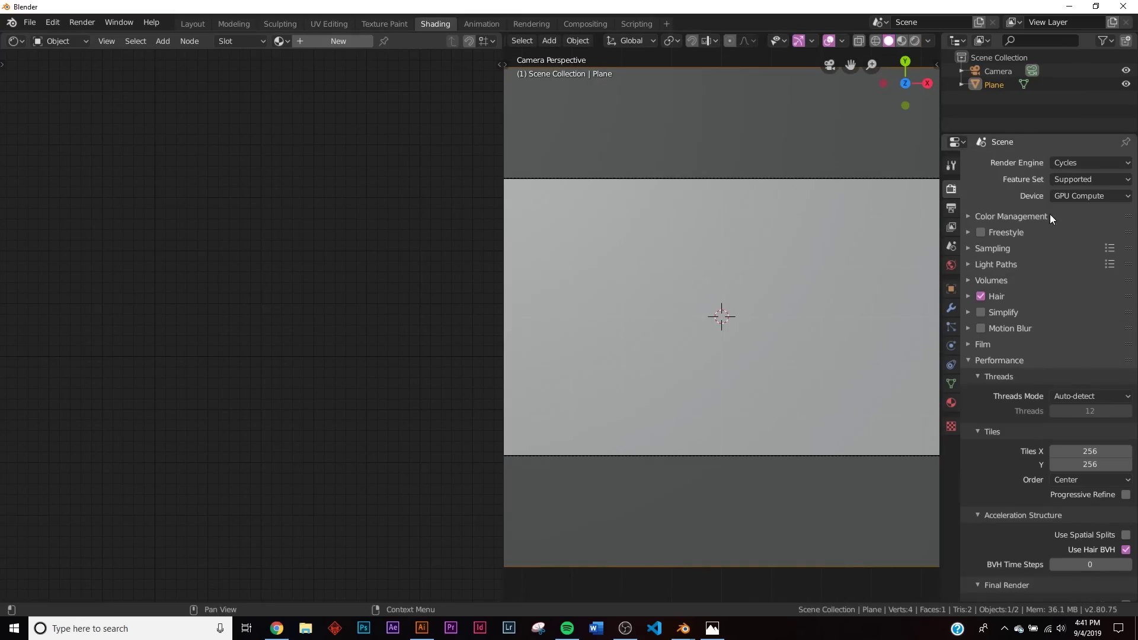
click(1070, 159)
click(1073, 181)
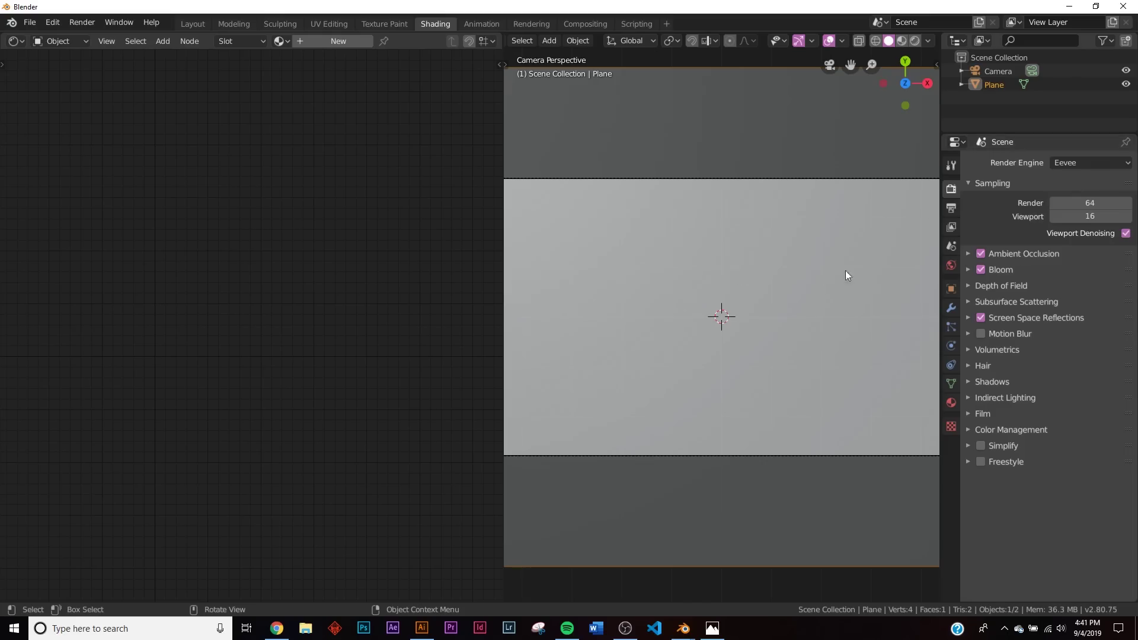
Turn off Bloom in the Eevee render settings
click(983, 271)
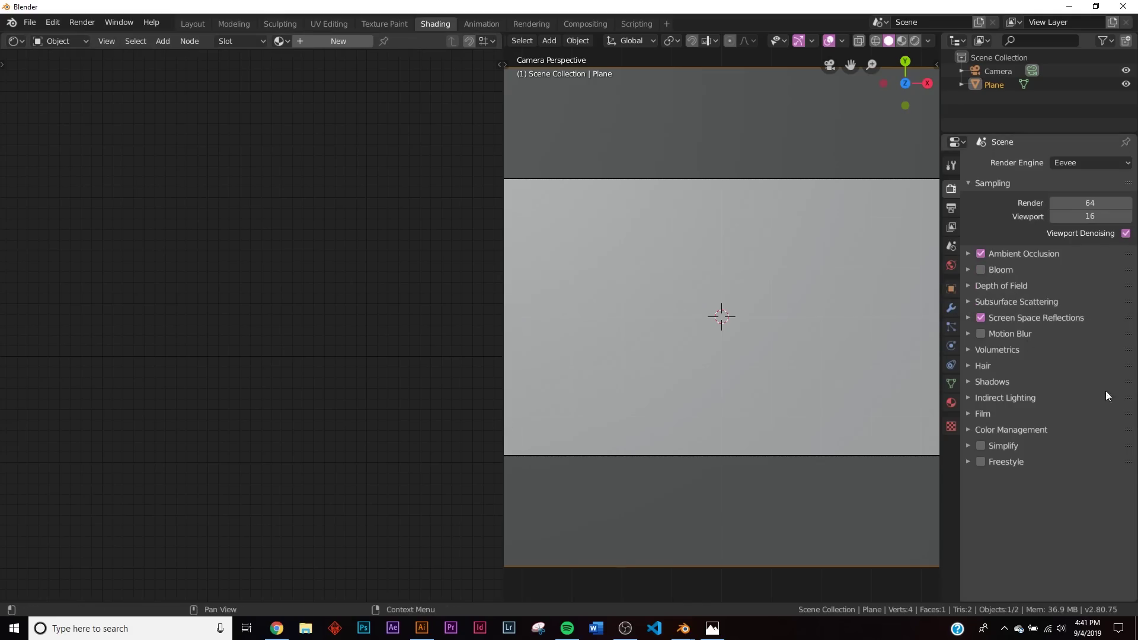
click(980, 304)
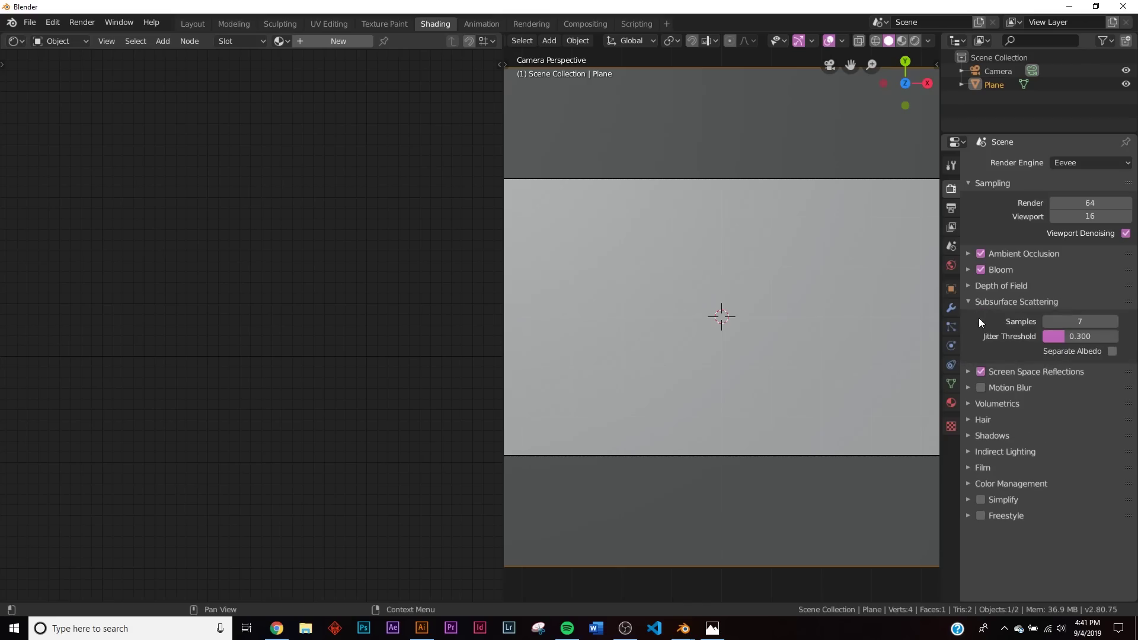
click(1000, 303)
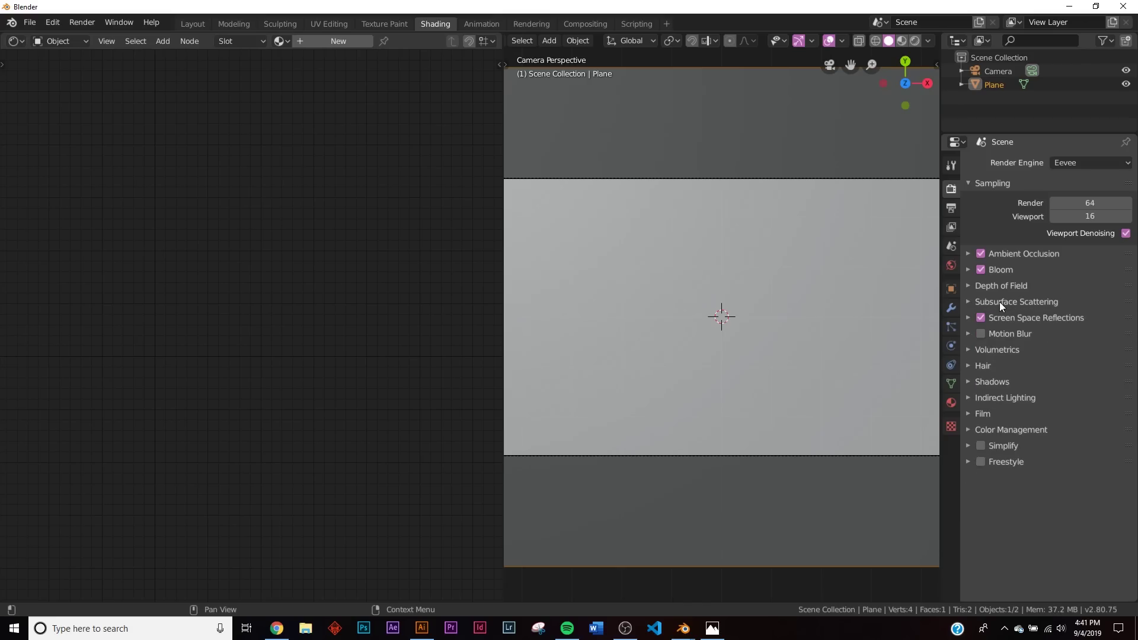
click(984, 271)
Switch the camera viewport to rendered shading
scroll(765, 252, down, 1)
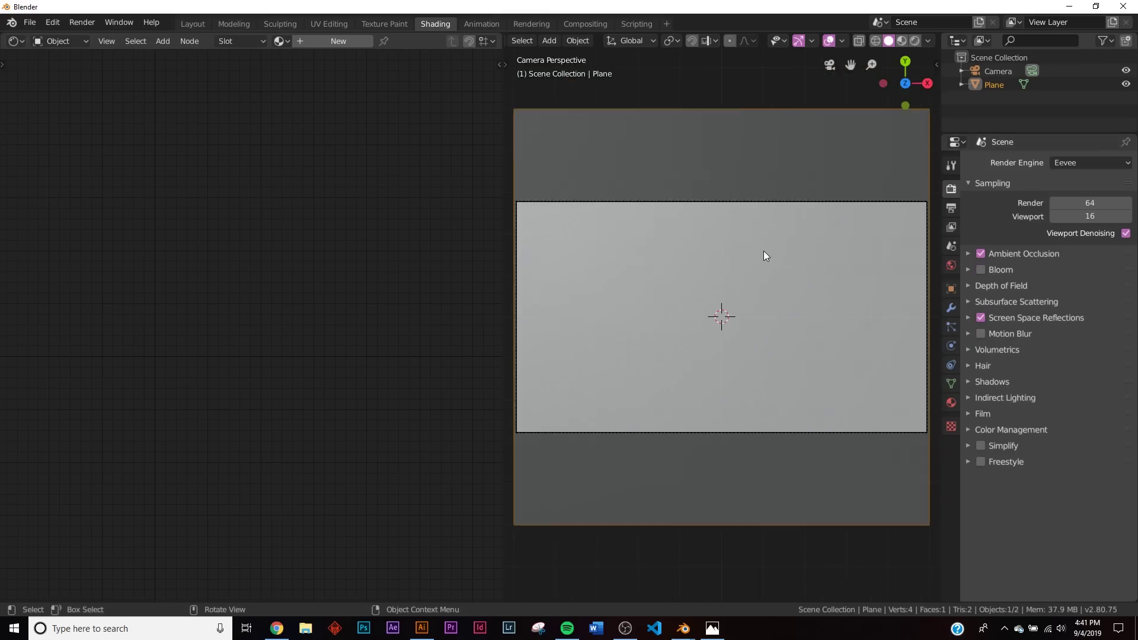
key(z)
click(732, 265)
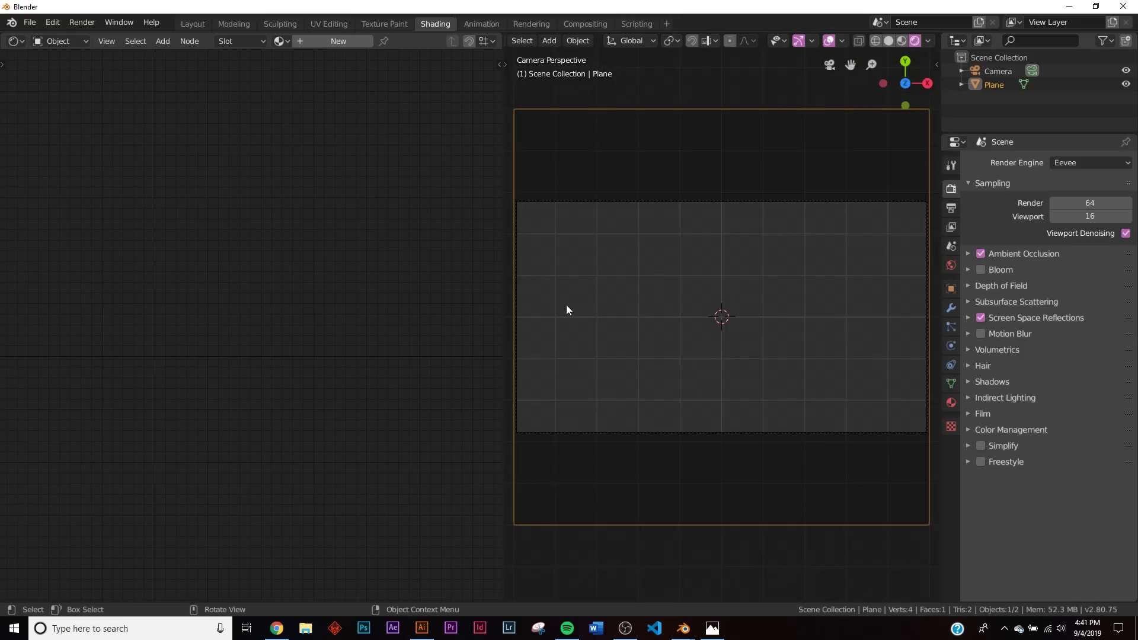
Create a new material on the plane and delete its Principled BSDF node
click(350, 42)
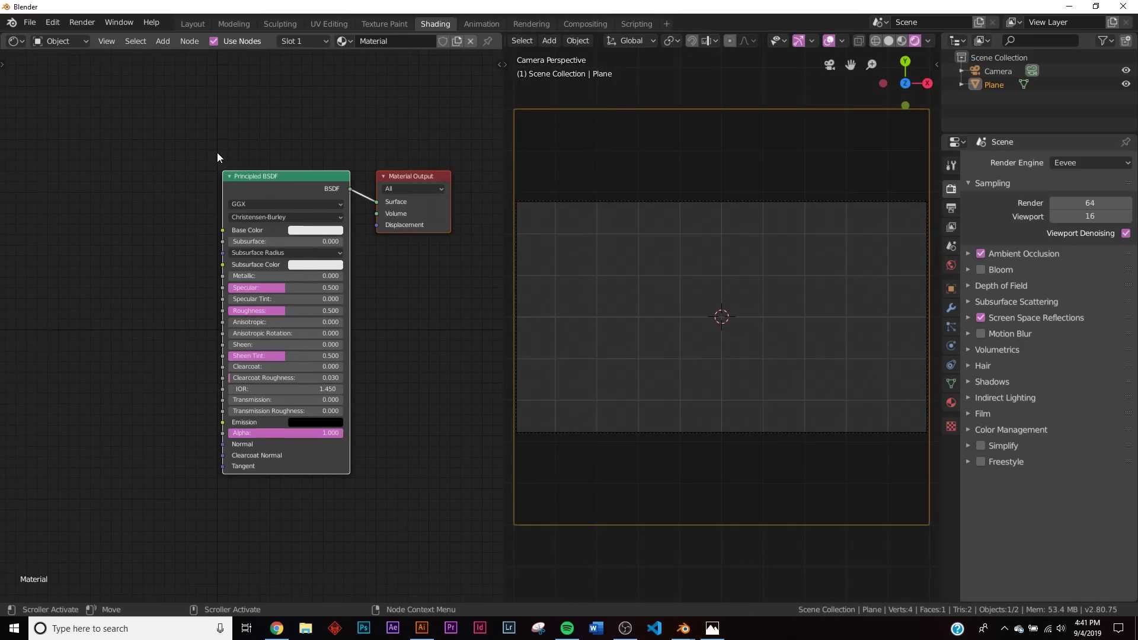
click(258, 176)
key(x)
Add an Emission shader node to the plane's material, below and before the Material Output node
key(shift+a)
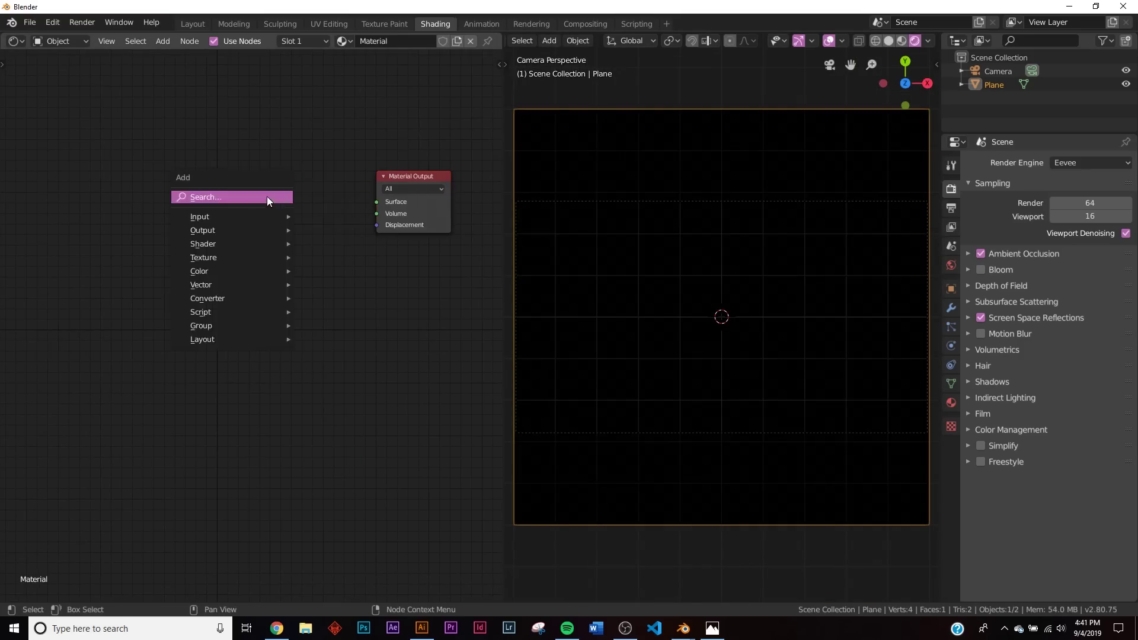
click(267, 197)
text(em)
click(278, 218)
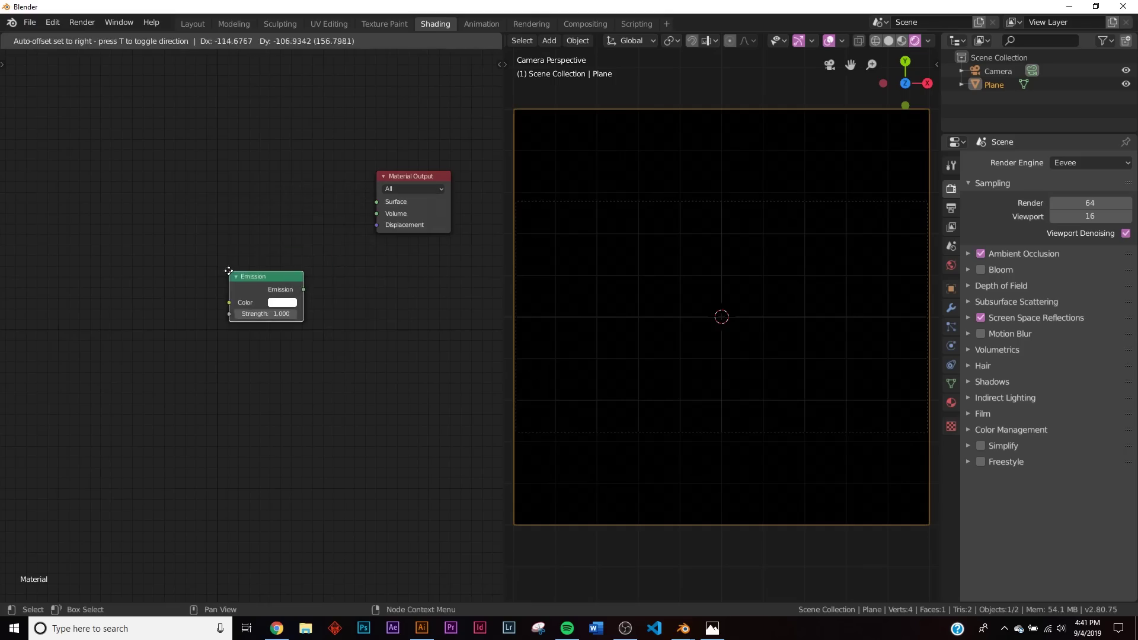
click(227, 270)
Add a Transparent BSDF node and place it just above the Emission node
key(shift+a)
click(228, 198)
text(tra)
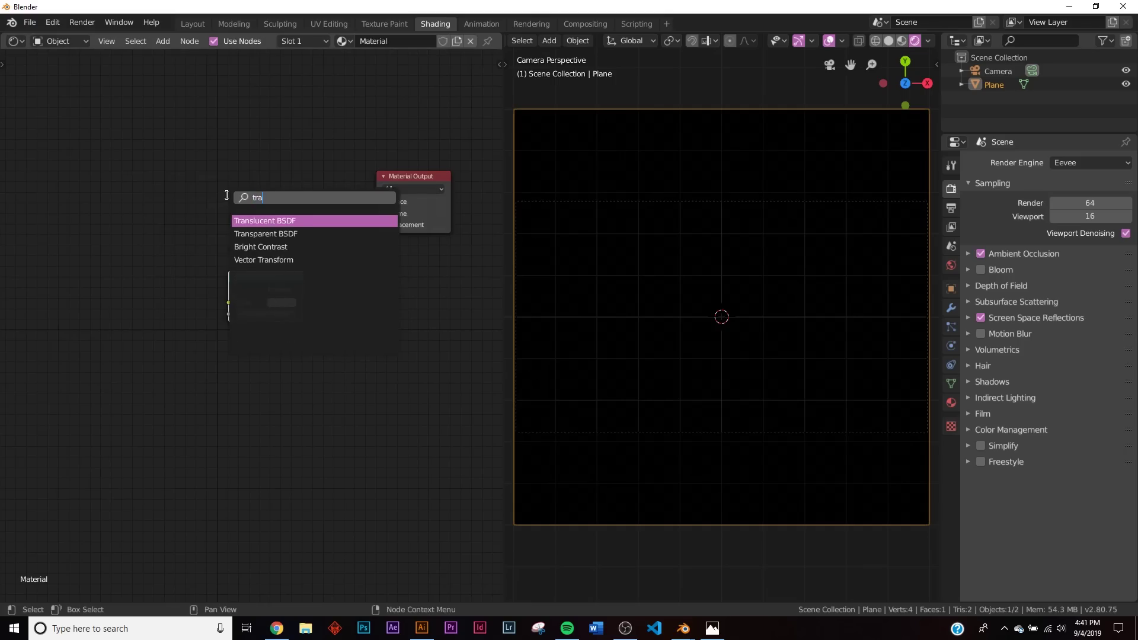
click(276, 234)
click(275, 252)
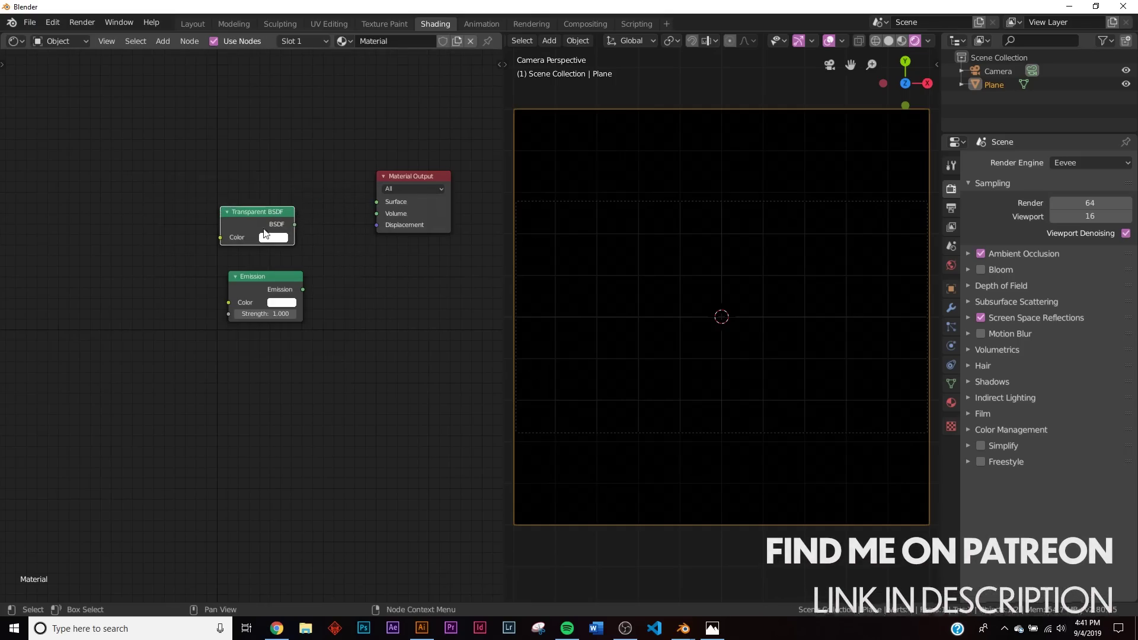
Move the Transparent BSDF and Emission nodes together farther from the Material Output to make room between them
drag(319, 186, 247, 324)
key(h)
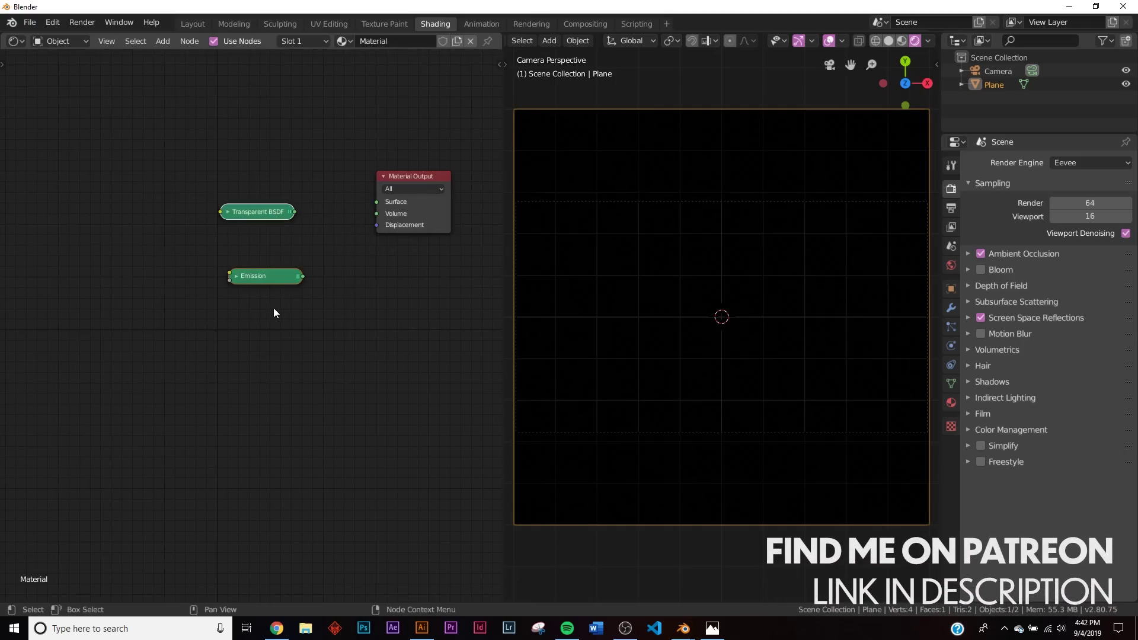
key(h)
key(g)
click(257, 307)
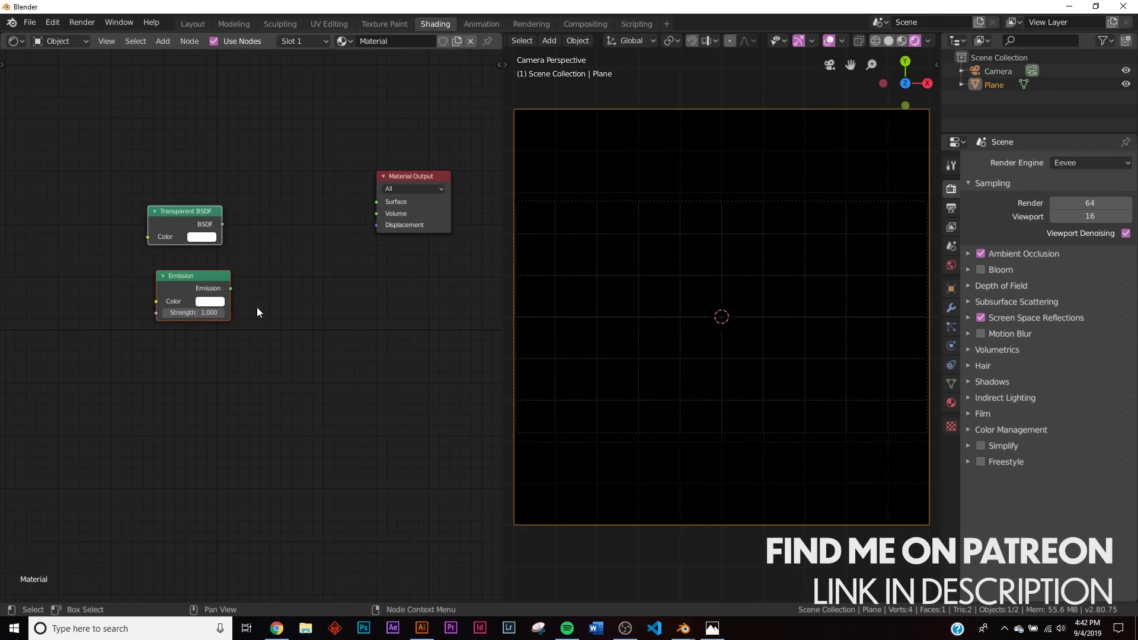
Add a Mix Shader node between the two shader nodes and the Material Output
key(shift+a)
click(311, 213)
text(mi)
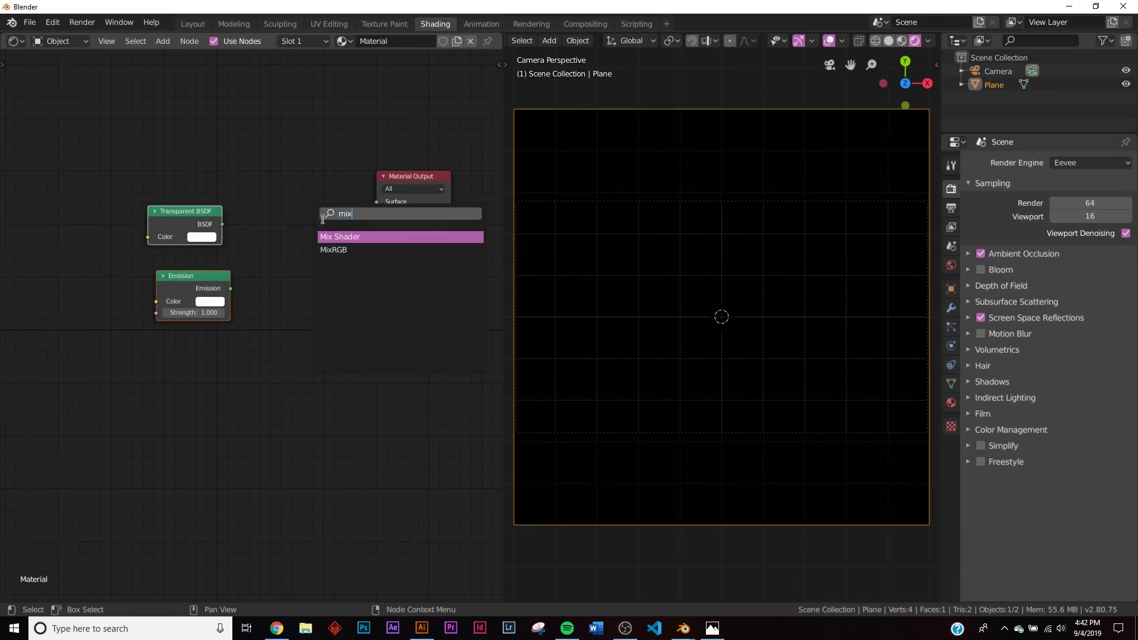
text(x)
key(Return)
click(338, 216)
Connect the Mix Shader to the Surface output, with Transparent BSDF in its first shader input and Emission in its second
drag(341, 217, 377, 203)
drag(222, 223, 267, 241)
drag(230, 289, 269, 255)
drag(310, 203, 301, 152)
Add a ColorRamp node and connect its Color output to the Mix Shader's Fac input
middle_drag(301, 152, 327, 339)
key(shift+a)
click(214, 244)
text(col)
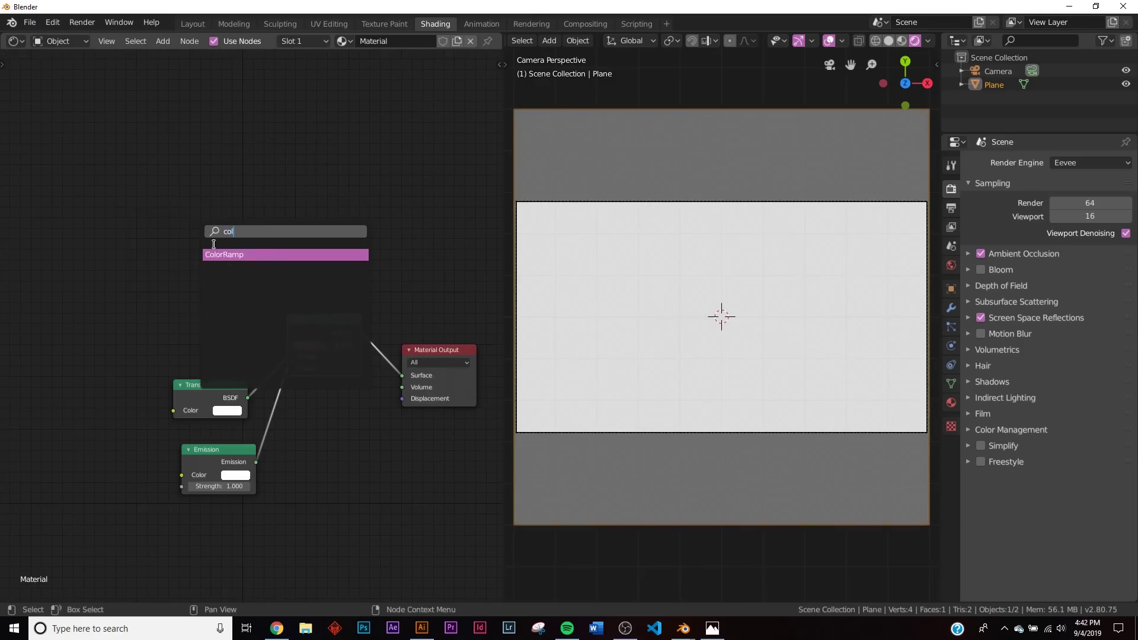
click(219, 255)
click(176, 246)
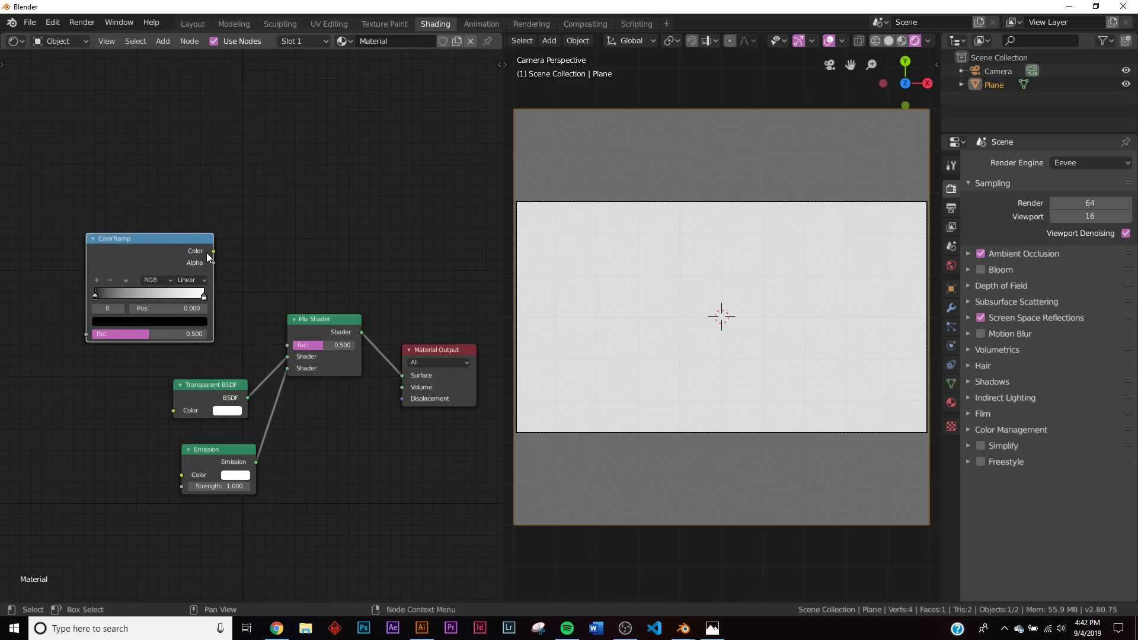
drag(213, 252, 287, 345)
Add a Brick Texture node and connect its Color output to the ColorRamp's Fac input
middle_drag(123, 357, 371, 372)
key(shift+a)
click(183, 277)
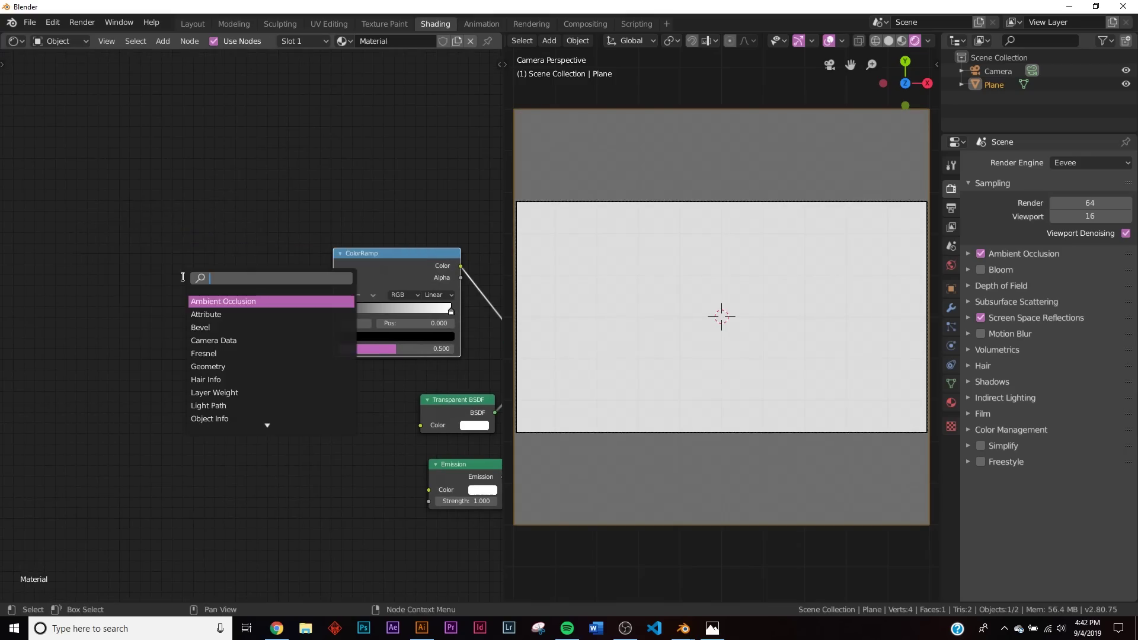
text(bt)
key(BackSpace)
text(r)
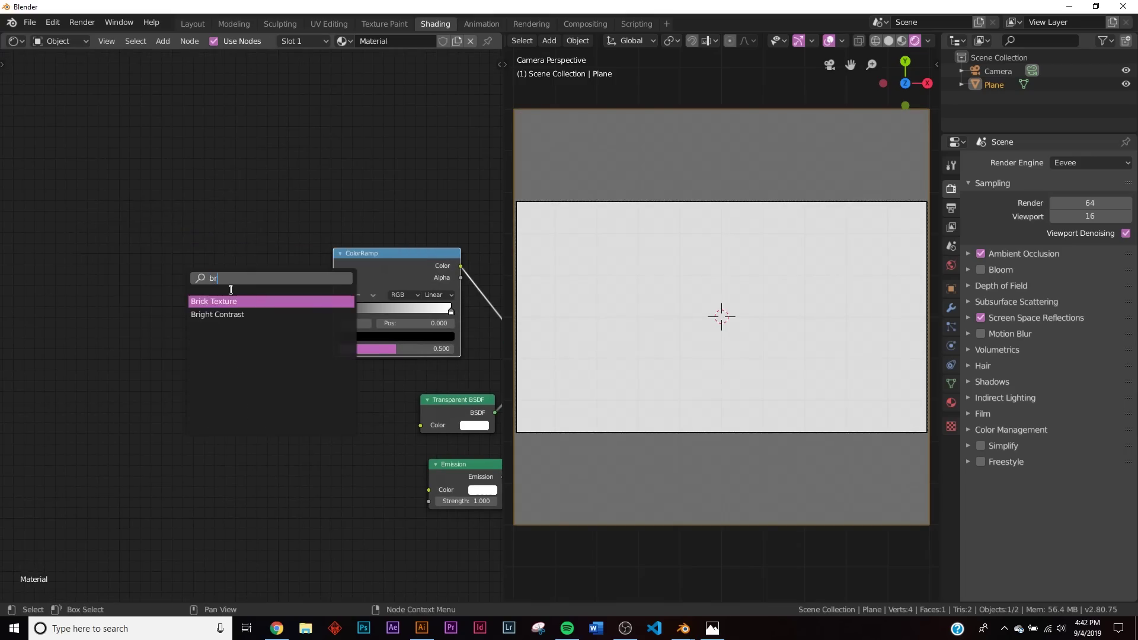
click(229, 301)
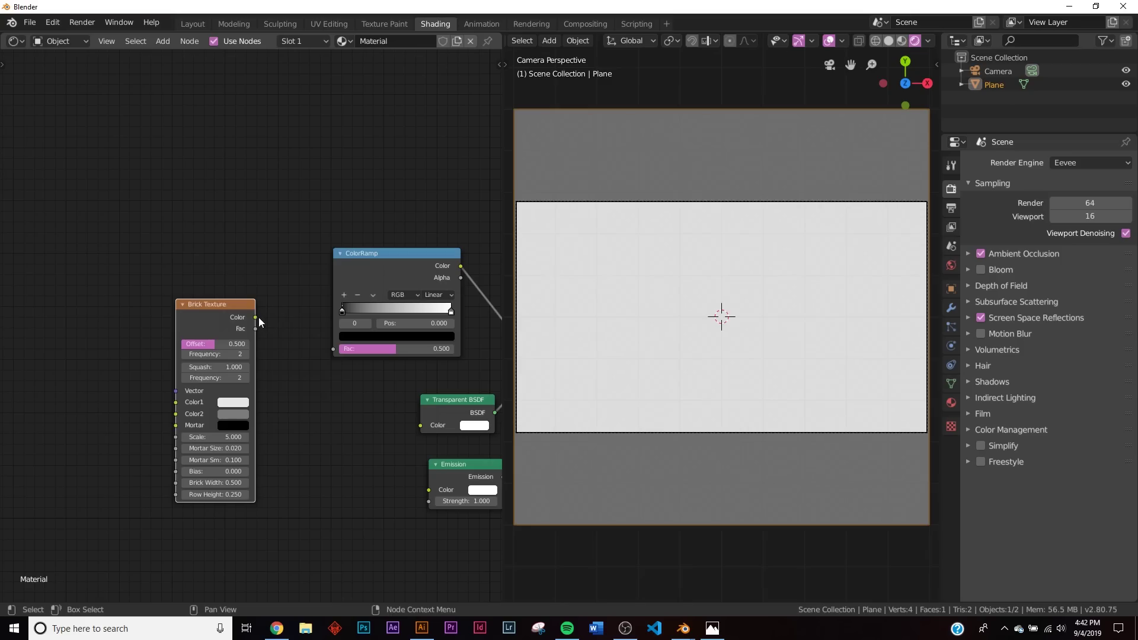
drag(259, 322, 329, 350)
Add a Mapping node and place it ahead of the Brick Texture node
middle_drag(95, 348, 263, 311)
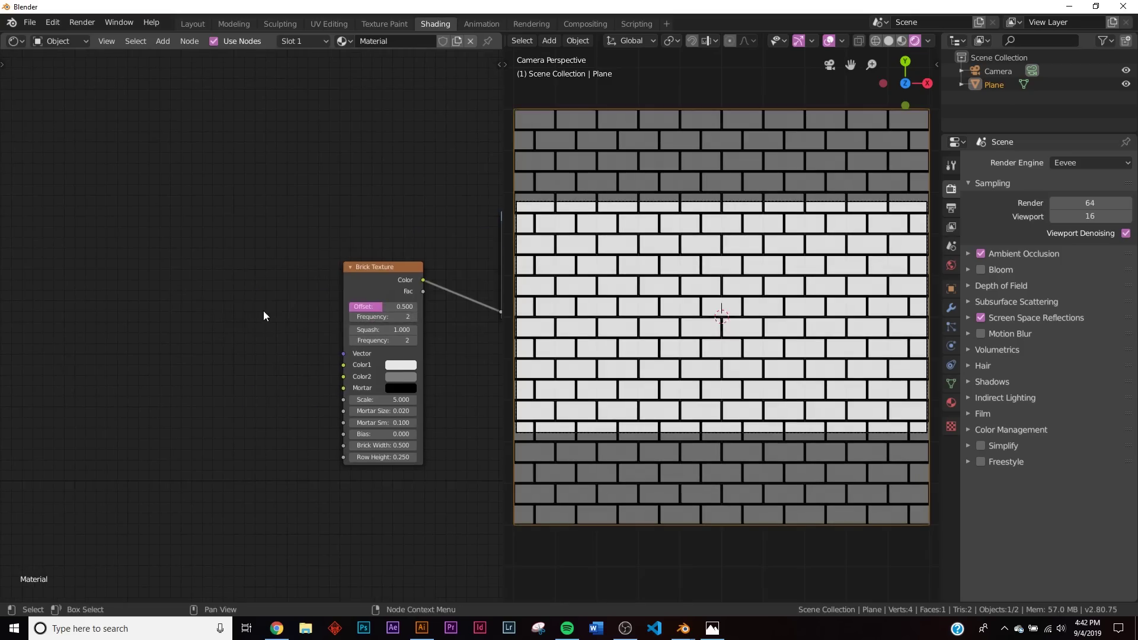
key(shift+a)
click(275, 308)
text(map)
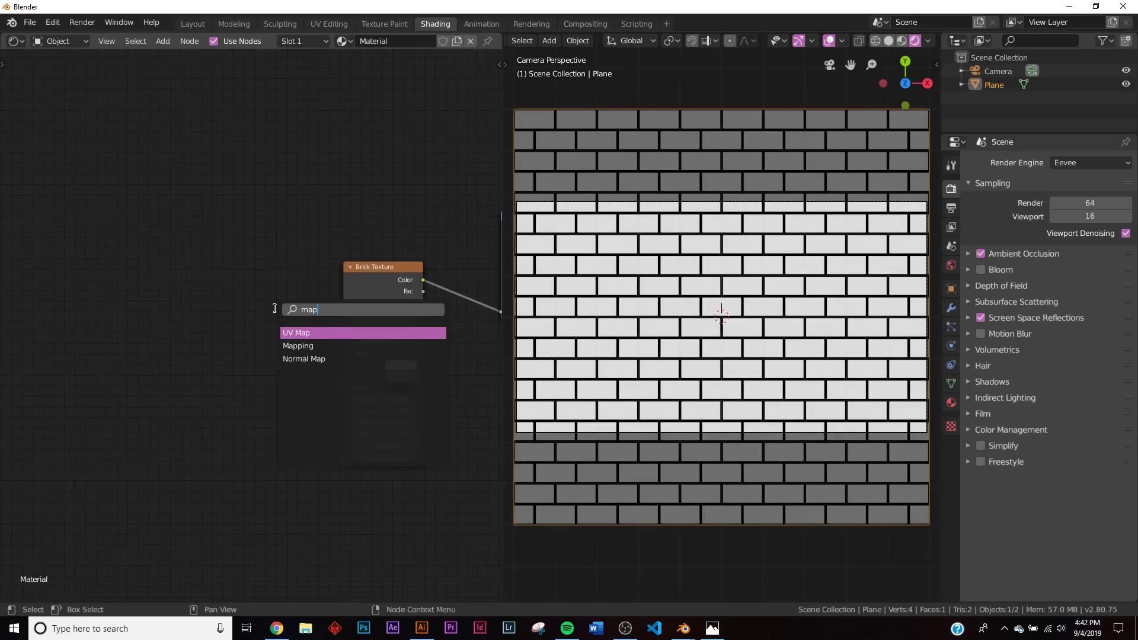
click(282, 345)
click(134, 273)
middle_drag(80, 345, 248, 342)
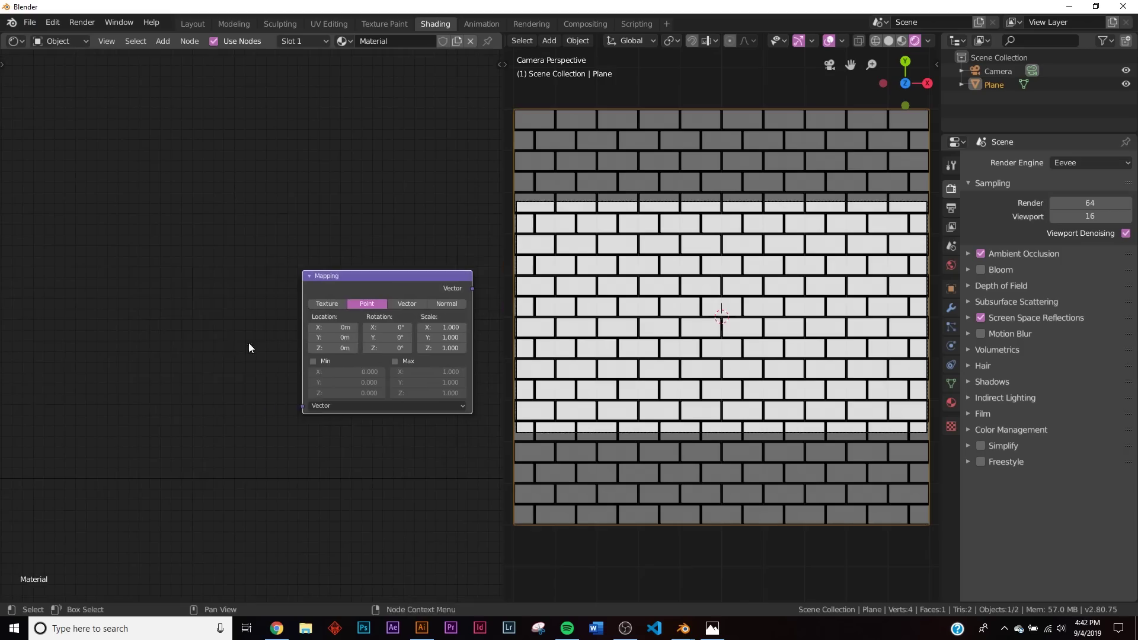
Add a Texture Coordinate node, linking its Object output to the Mapping node and Mapping's Vector output to the Brick Texture's Vector input
key(shift+a)
click(218, 331)
text(tex)
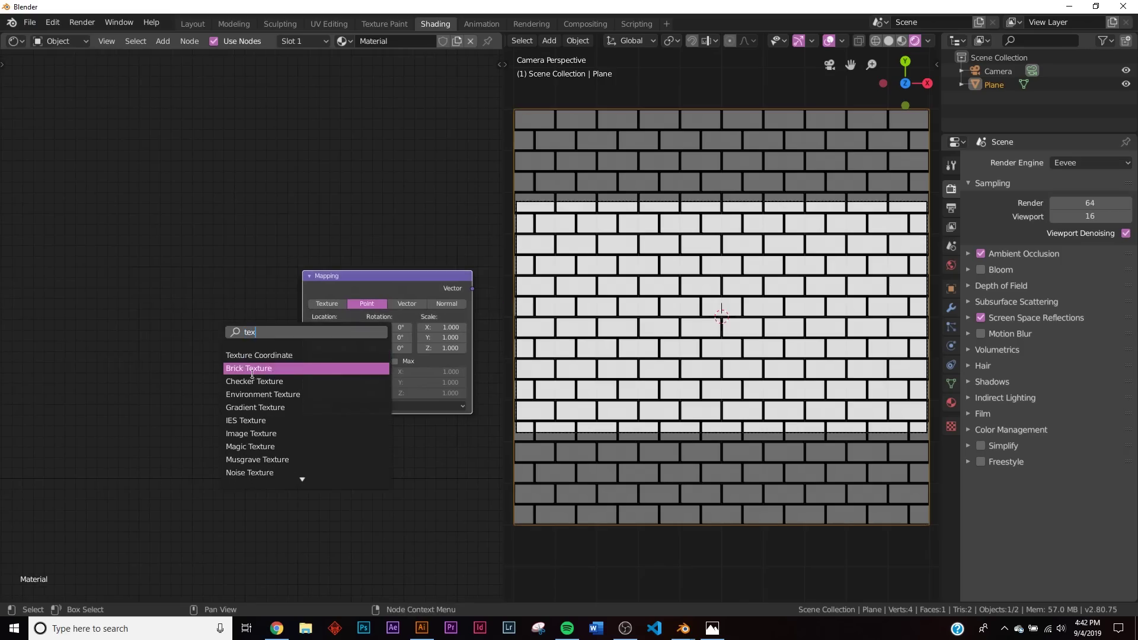
click(268, 356)
click(167, 316)
drag(246, 371, 302, 405)
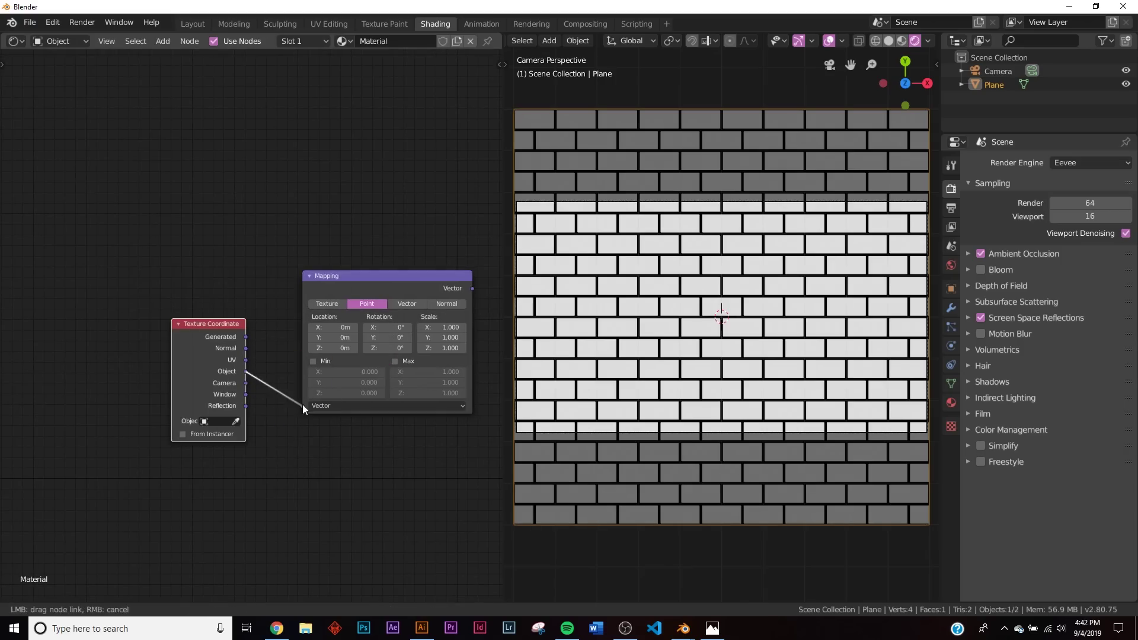
middle_drag(361, 405, 213, 402)
drag(326, 289, 367, 353)
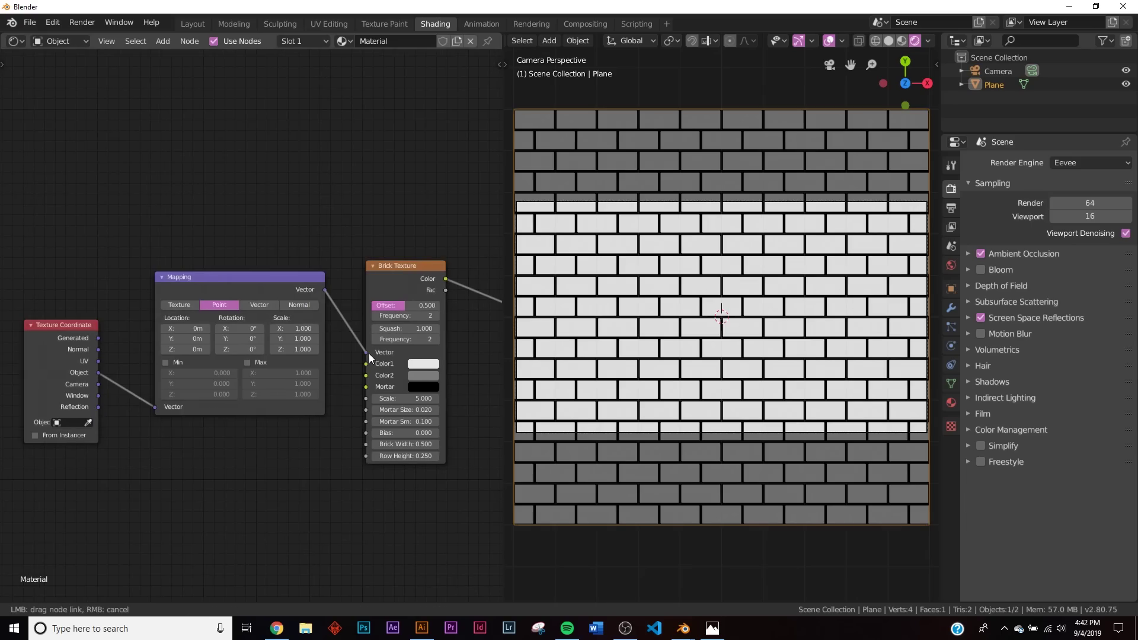
Set the Brick Texture's Scale to 1 to enlarge the bricks on the plane
scroll(738, 346, up, 9)
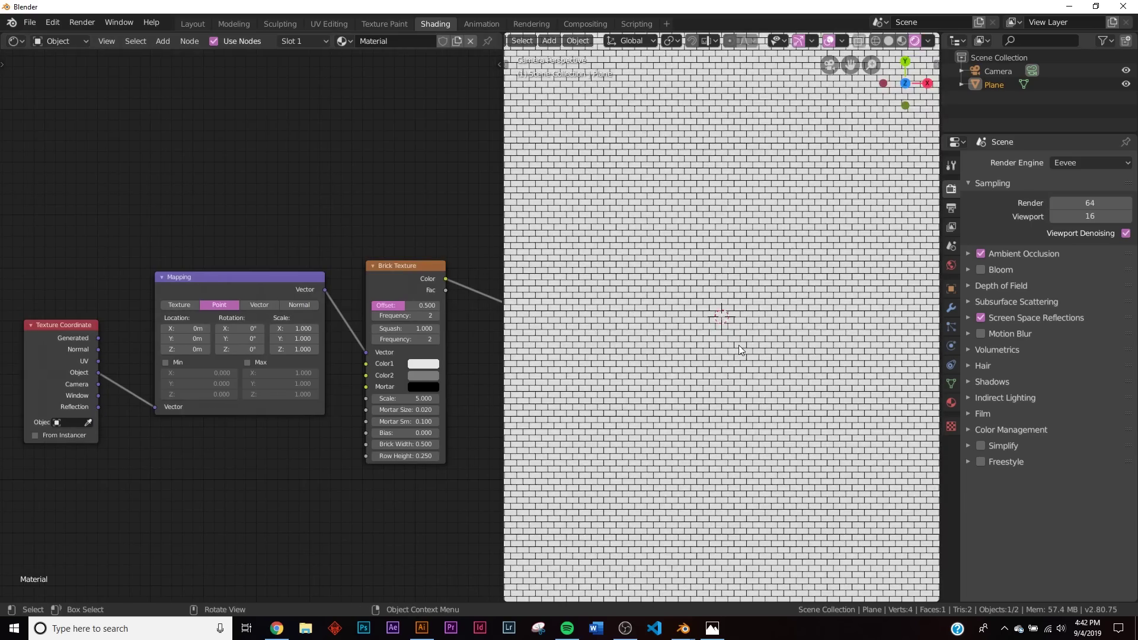
scroll(738, 345, down, 7)
click(388, 391)
click(391, 398)
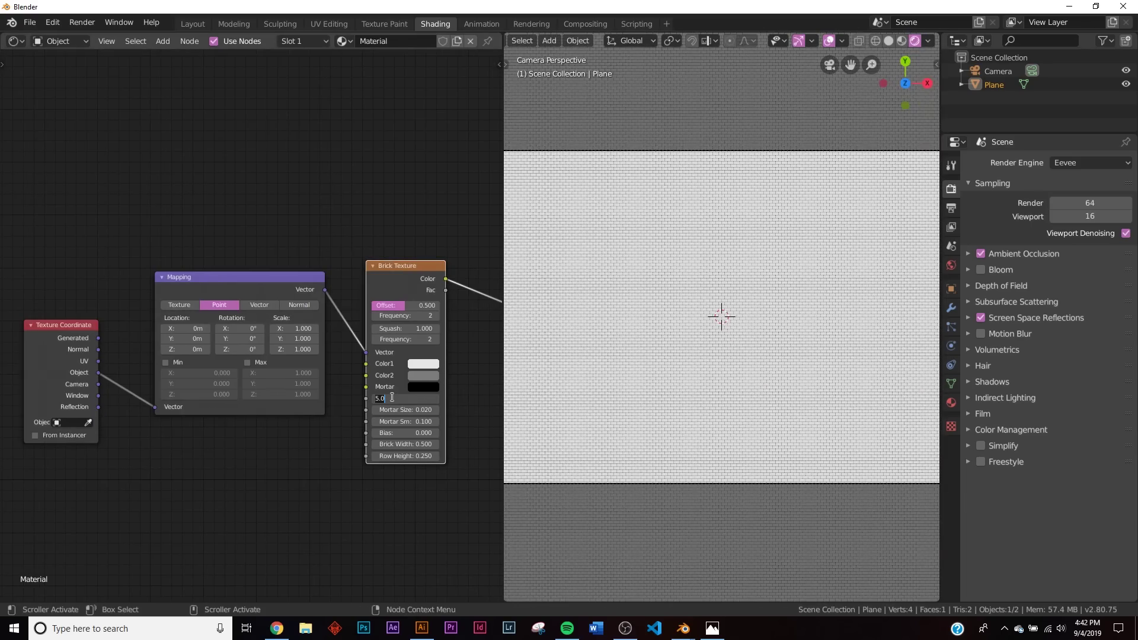
text(1)
key(Return)
scroll(794, 251, down, 1)
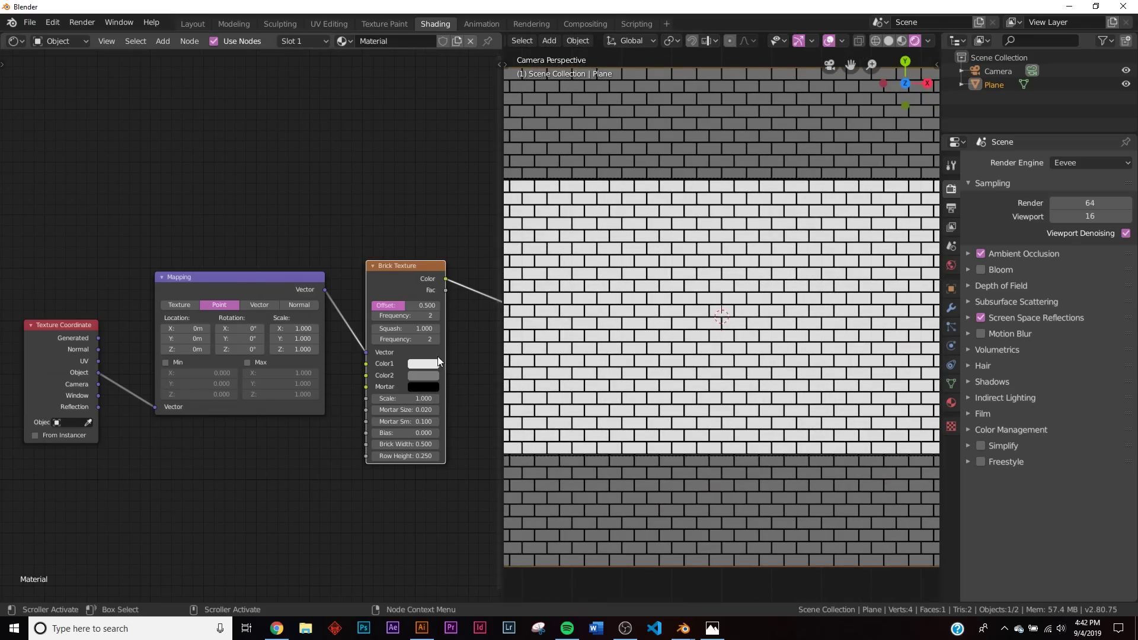
Move the ColorRamp's black stop to position 0.5
middle_drag(437, 357, 225, 368)
mouse_move(429, 285)
mouse_down()
mouse_move(409, 286)
mouse_move(428, 286)
mouse_up()
drag(321, 287, 384, 288)
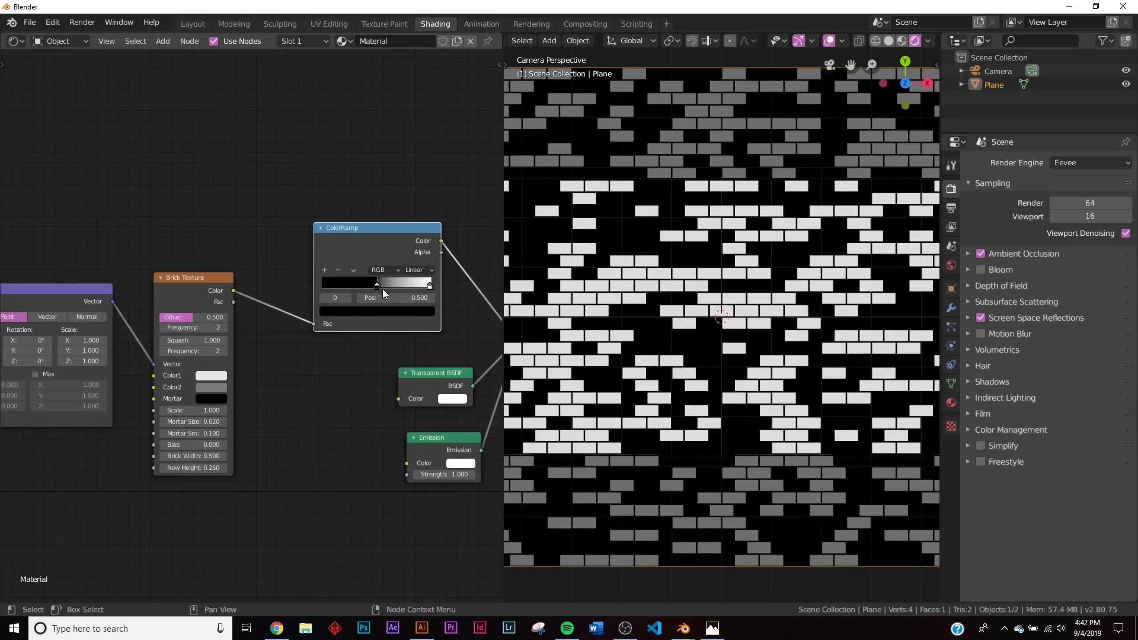
Set the material's Blend Mode to Alpha Clip and shift the Transparent BSDF node slightly upward
middle_drag(463, 340, 308, 334)
scroll(308, 333, up, 2)
scroll(308, 333, up, 2)
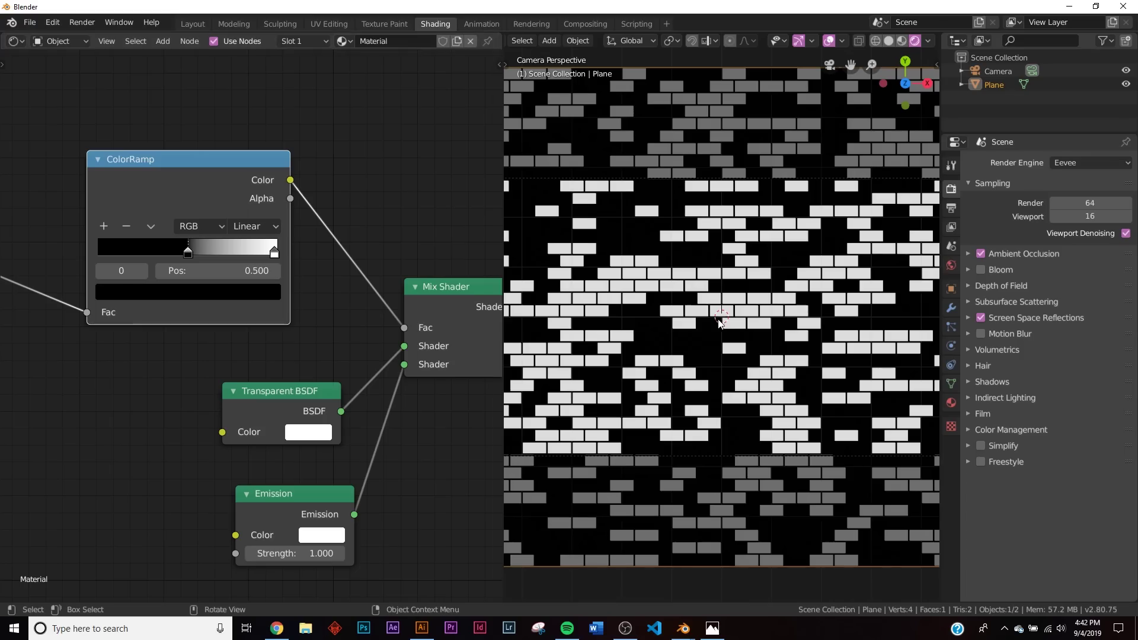
click(951, 403)
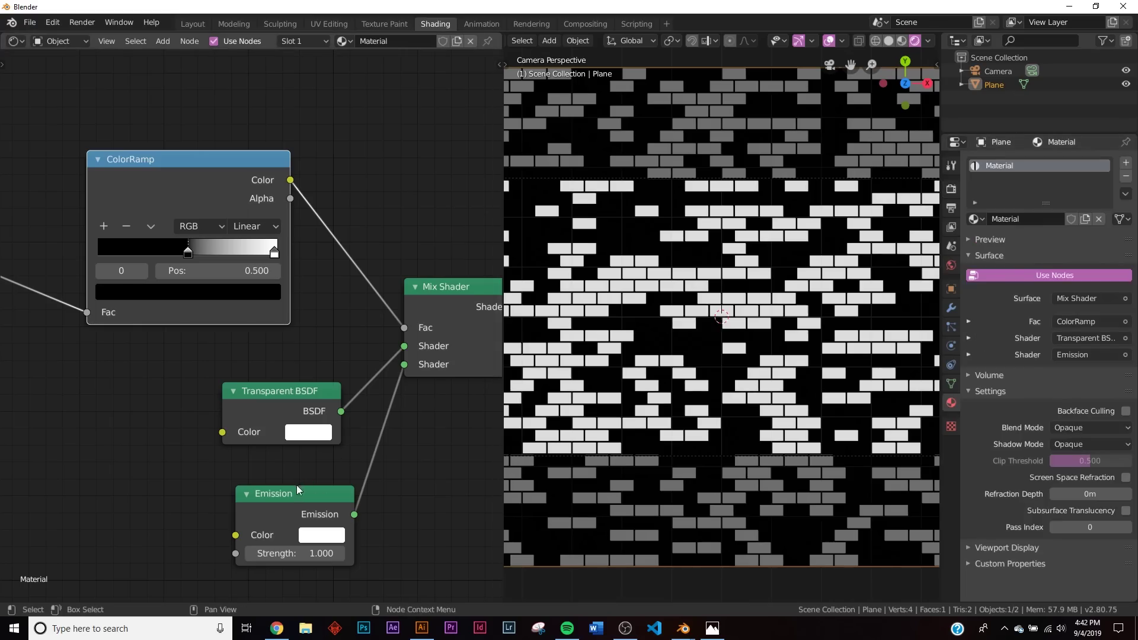
mouse_move(284, 398)
mouse_down()
mouse_move(201, 376)
mouse_move(281, 376)
mouse_up()
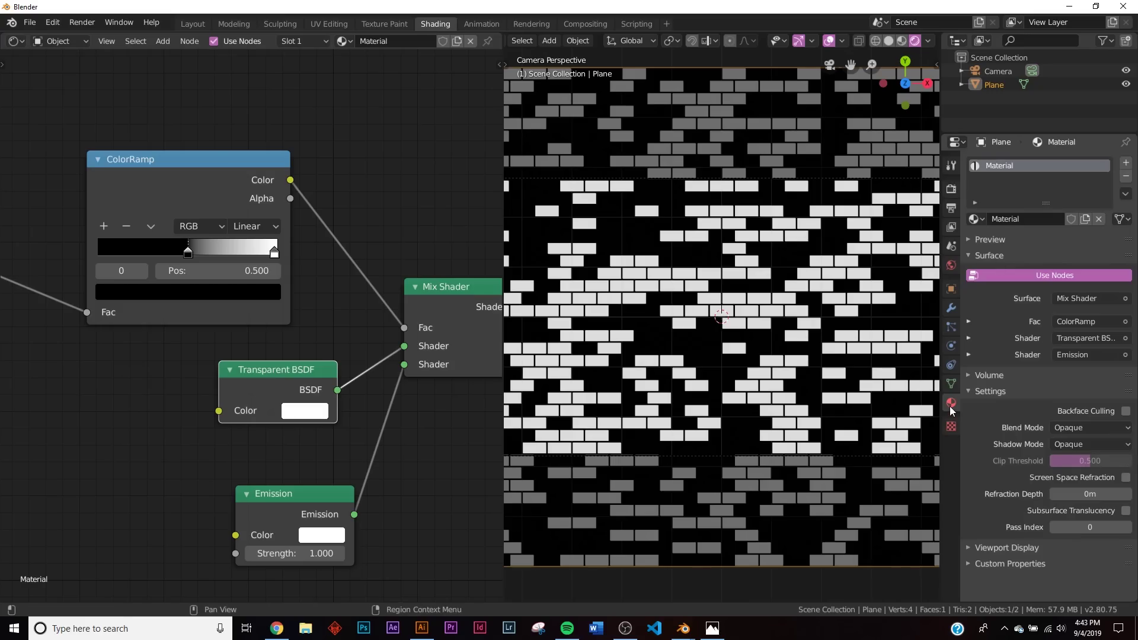
click(1076, 428)
click(1086, 486)
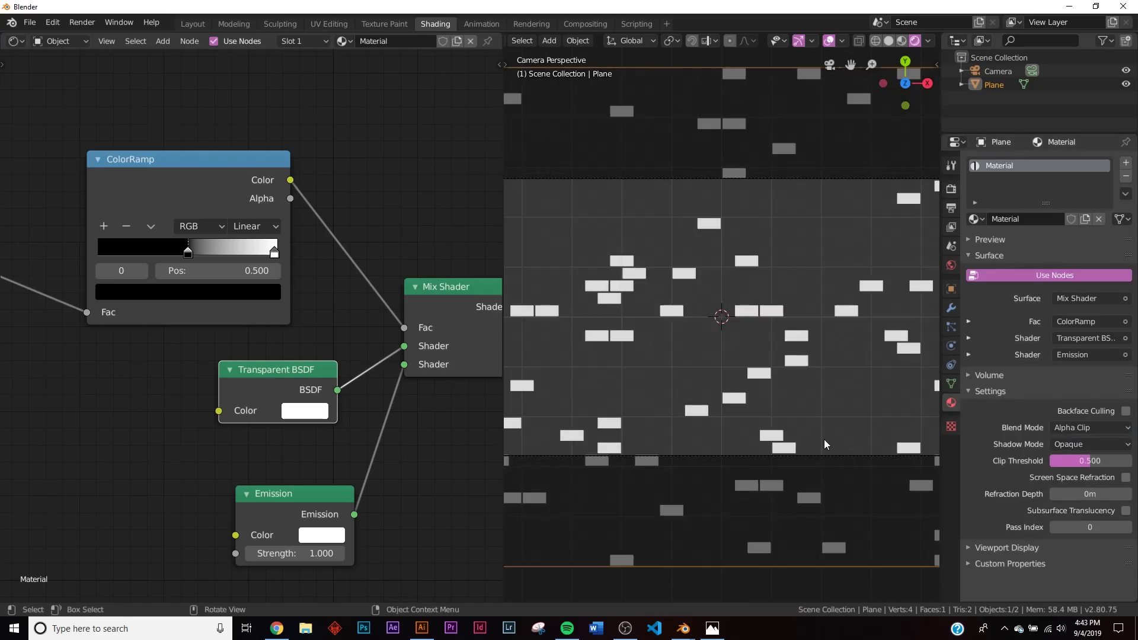
Check the transparency from an angle, return to the camera view and move the ColorRamp's black stop back to position 0
middle_drag(824, 440, 773, 414)
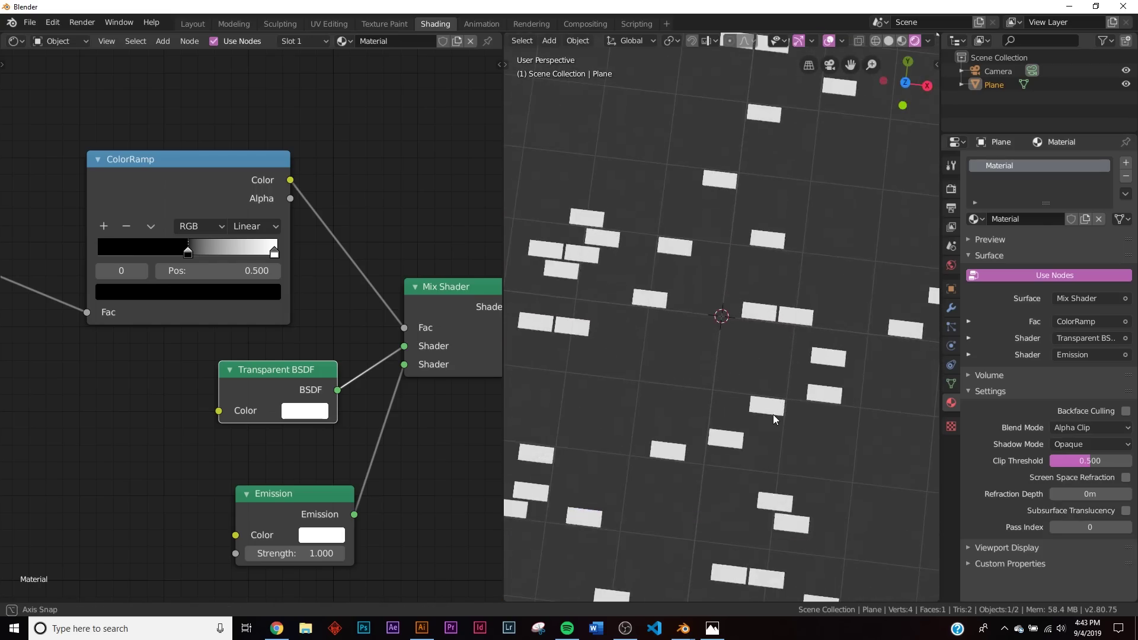
key(KP_0)
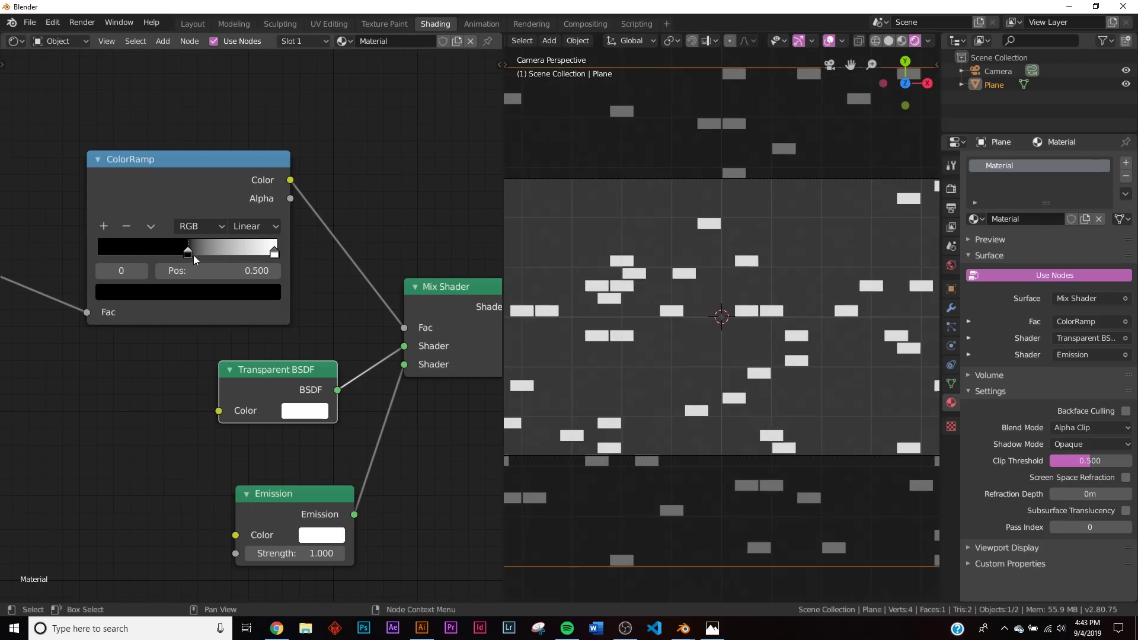
drag(195, 259, 120, 268)
Stretch the bricks into thin strips by setting the Brick Width to 2.8 and the Row Height to 0.15
middle_drag(119, 262, 454, 110)
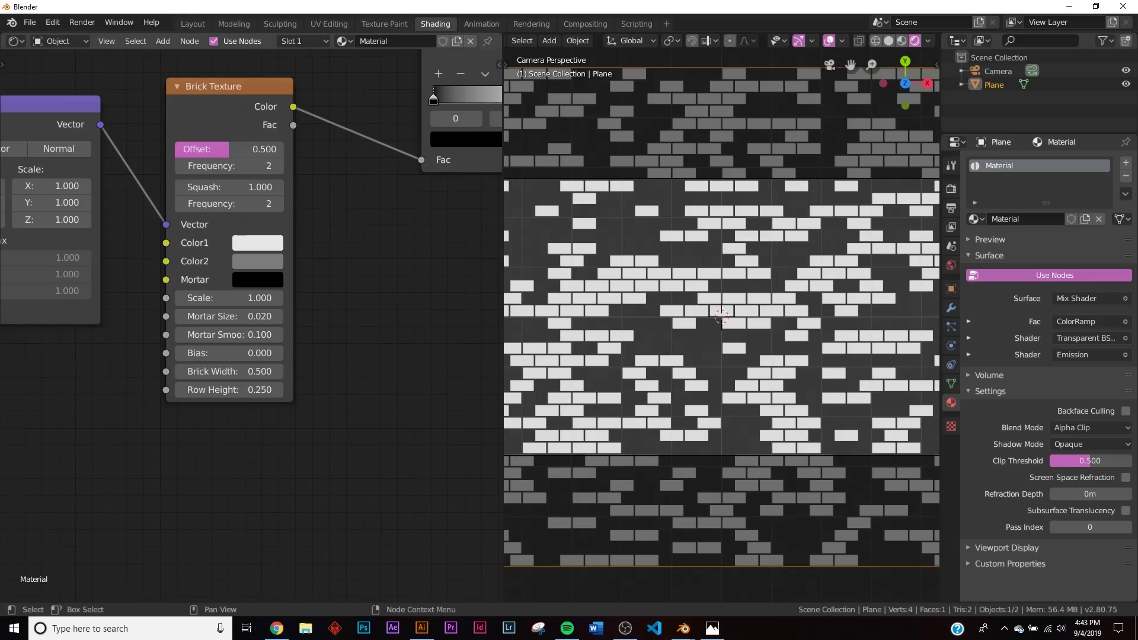
scroll(417, 322, up, 5)
middle_drag(53, 342, 131, 382)
drag(288, 433, 434, 433)
mouse_move(368, 460)
mouse_down()
mouse_move(426, 460)
mouse_move(361, 461)
mouse_up()
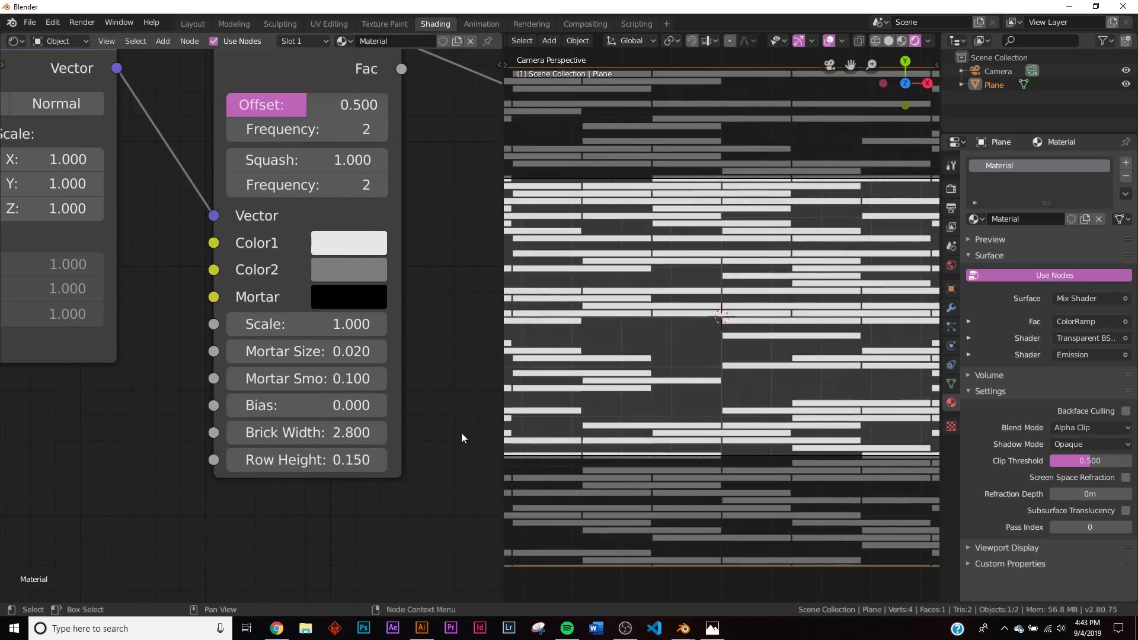
scroll(725, 346, down, 3)
scroll(726, 351, up, 2)
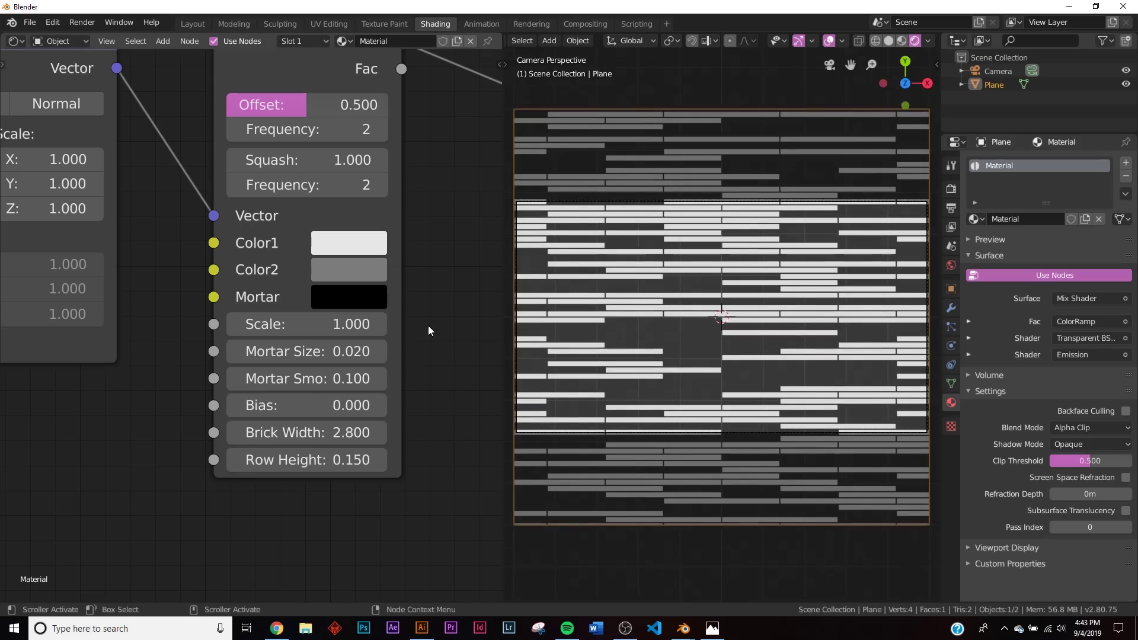
Duplicate the Brick Texture node and place the copy below the original
scroll(403, 357, down, 2)
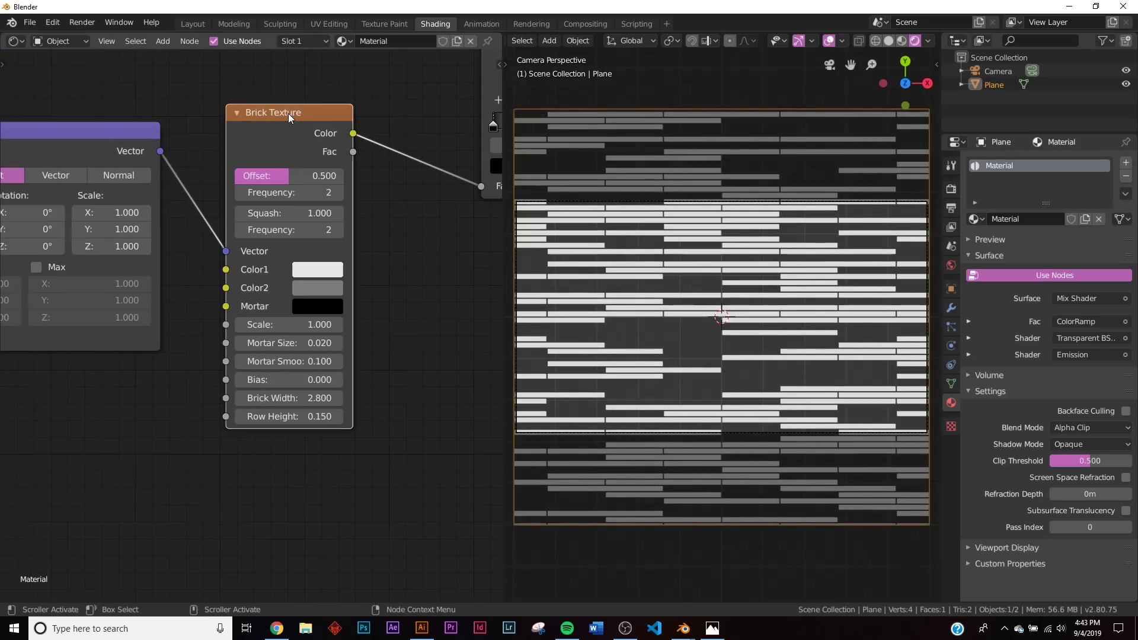
key(shift+d)
click(274, 459)
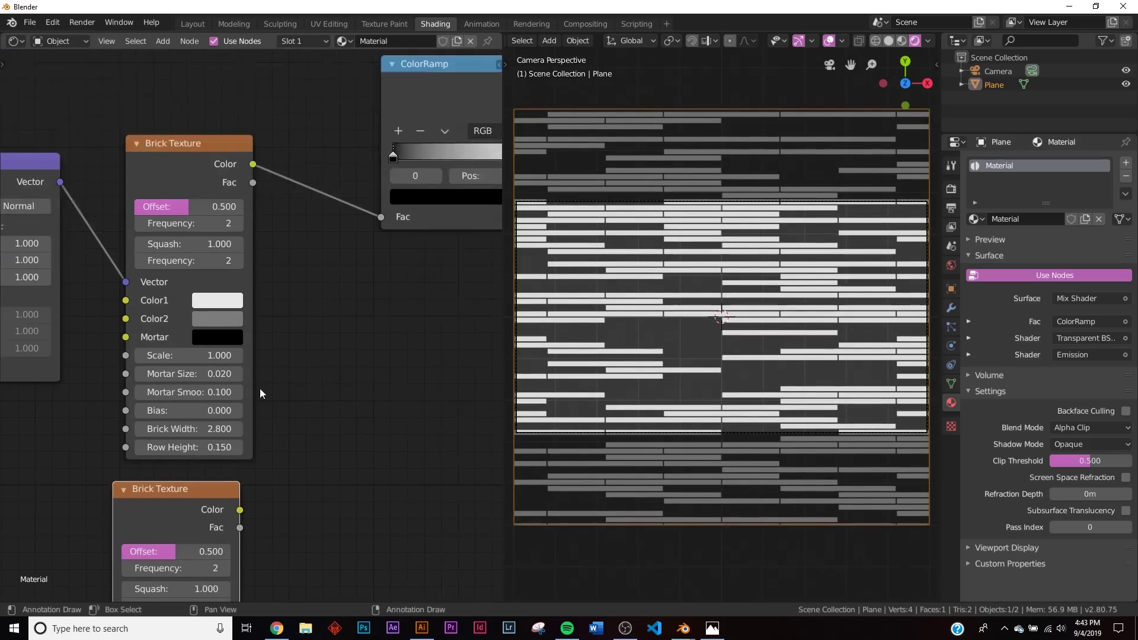
Move the Texture Coordinate, Mapping and both Brick Texture nodes farther from the ColorRamp to make room between them
scroll(260, 389, down, 5)
drag(49, 249, 246, 464)
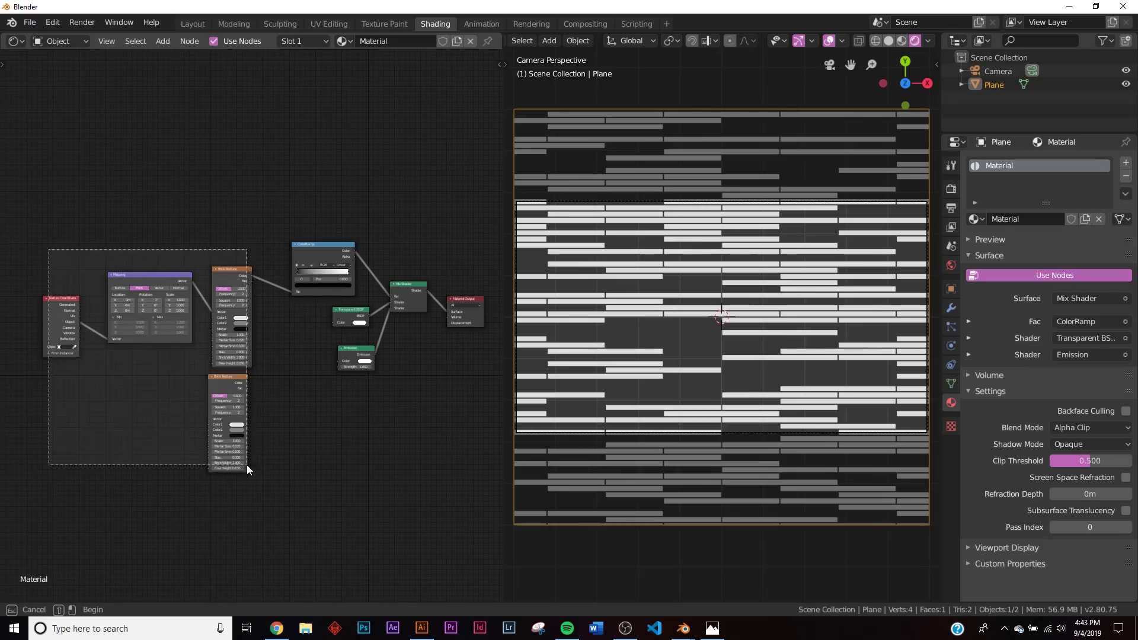
key(g)
click(220, 404)
click(220, 405)
Insert a MixRGB node between the first Brick Texture and the ColorRamp, and set its blend type to Overlay
scroll(216, 389, up, 4)
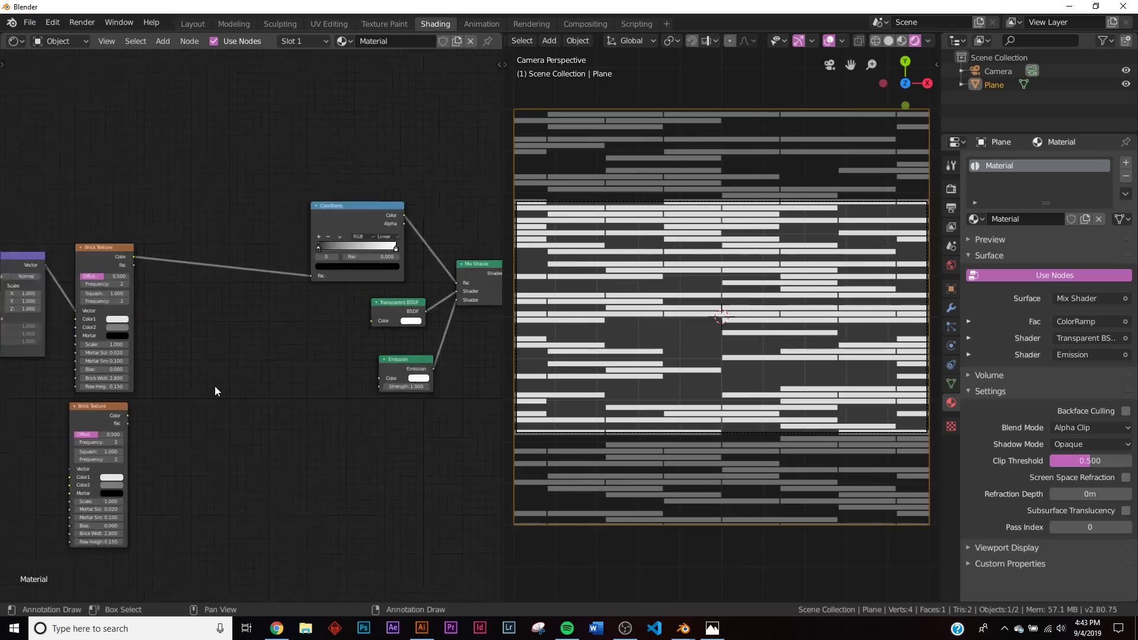
key(shift+a)
click(340, 247)
text(mi)
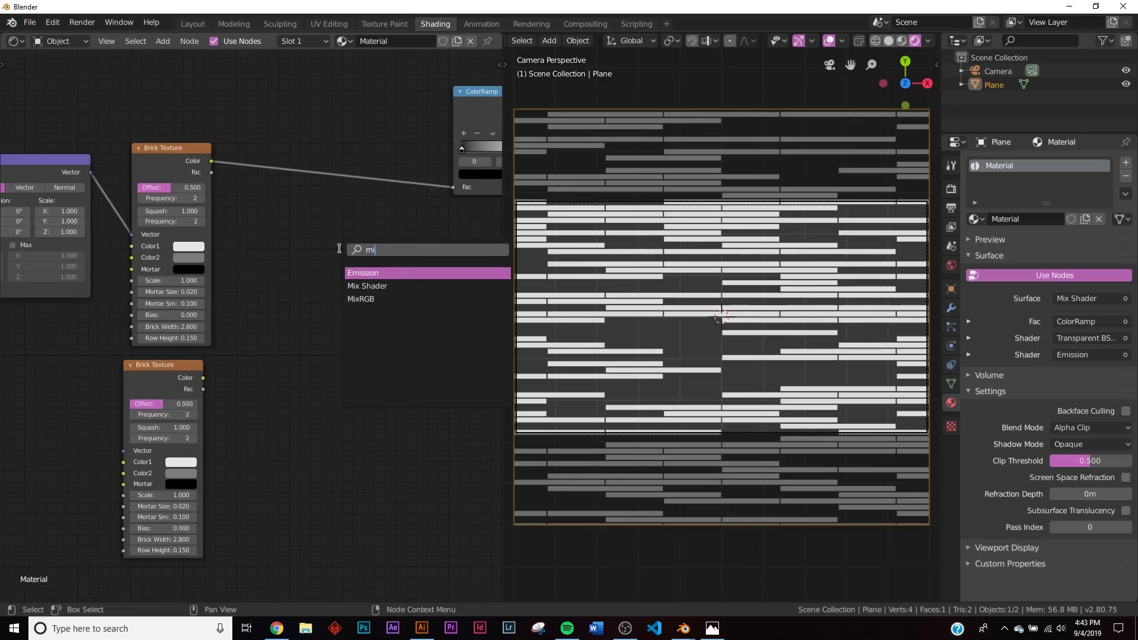
text(x)
click(360, 286)
click(332, 214)
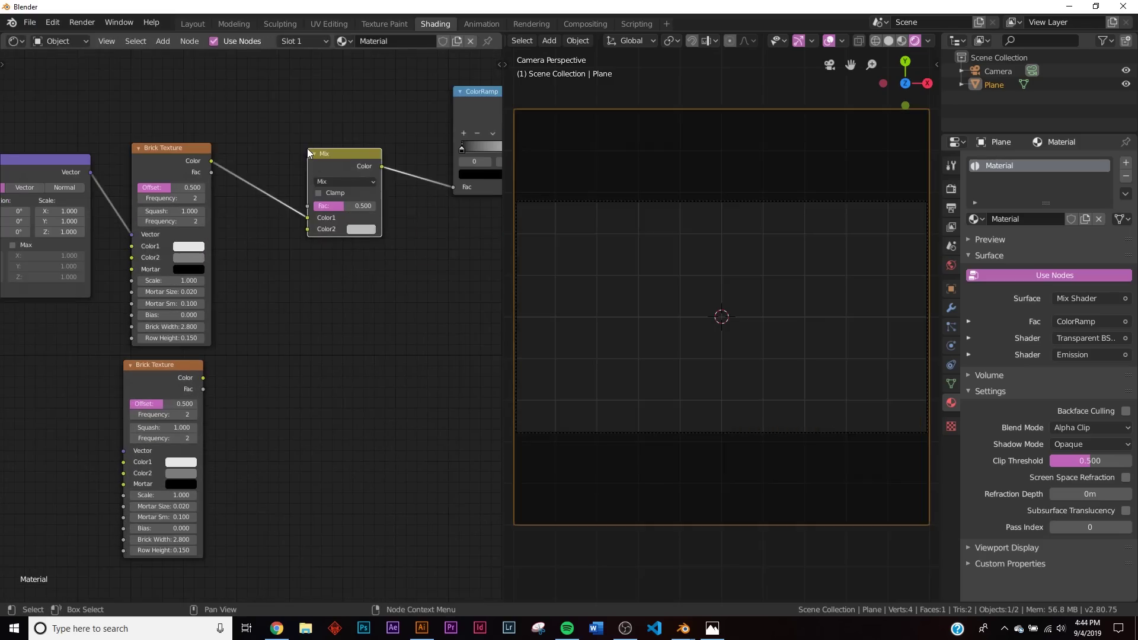
click(341, 183)
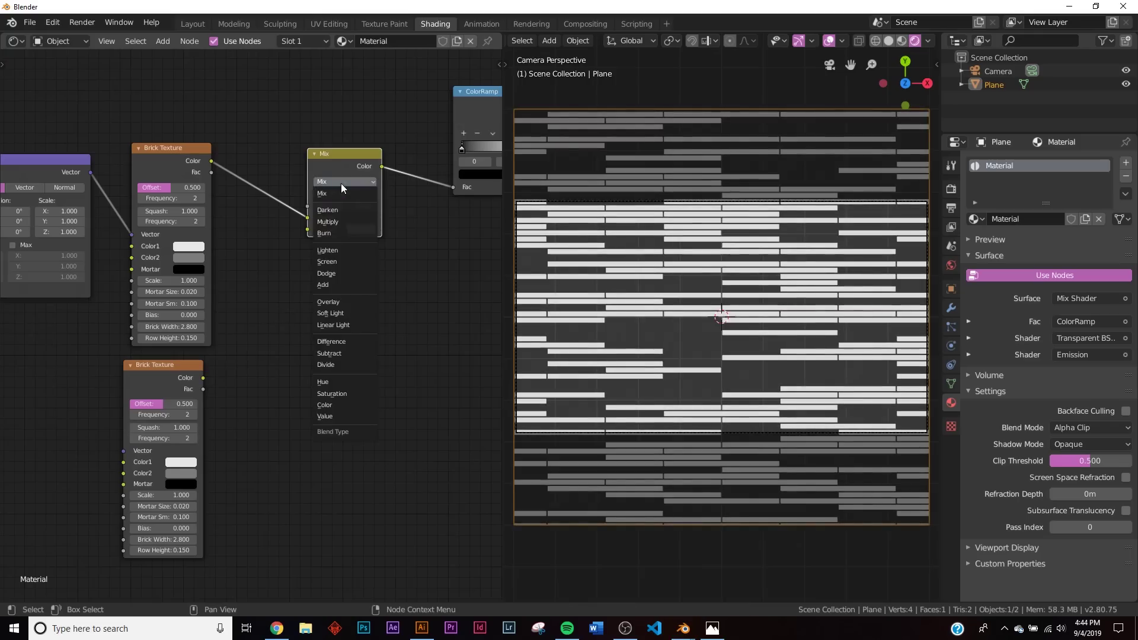
click(340, 301)
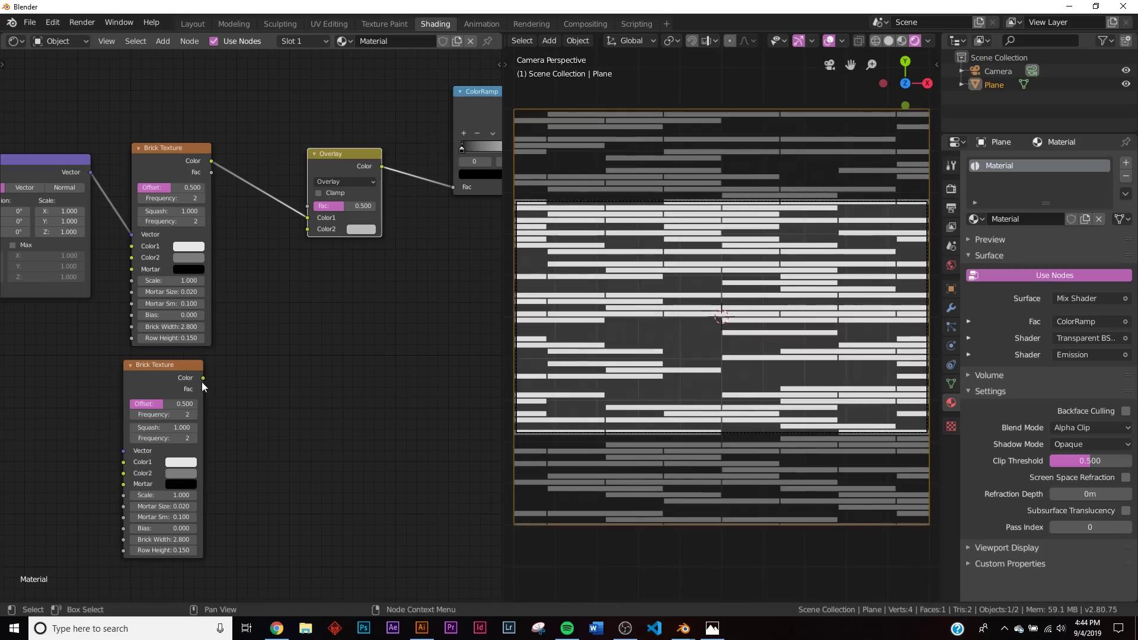
Connect the Mapping output to the second Brick Texture's Vector input and that texture's Color output to the Overlay node's Color2 input
drag(89, 172, 126, 450)
drag(202, 379, 307, 230)
Set the second Brick Texture's Scale to 1.7, Brick Width to 1.8 and Row Height to 1.05
middle_drag(192, 537, 245, 436)
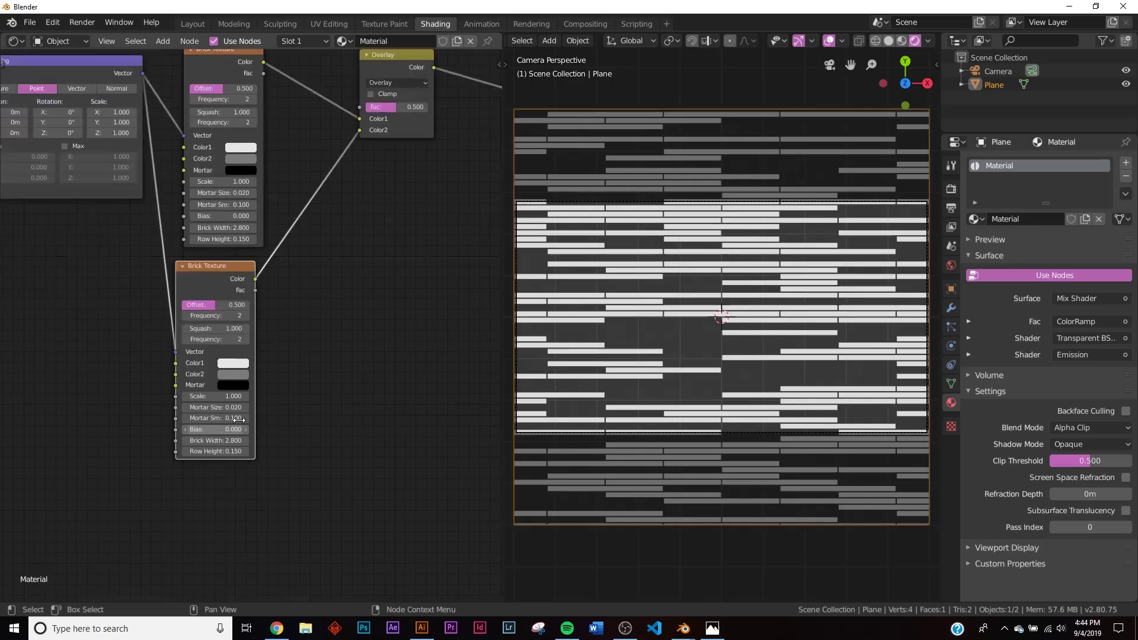
scroll(247, 426, up, 6)
mouse_move(224, 375)
mouse_down()
mouse_move(234, 375)
mouse_move(144, 373)
mouse_move(247, 373)
mouse_up()
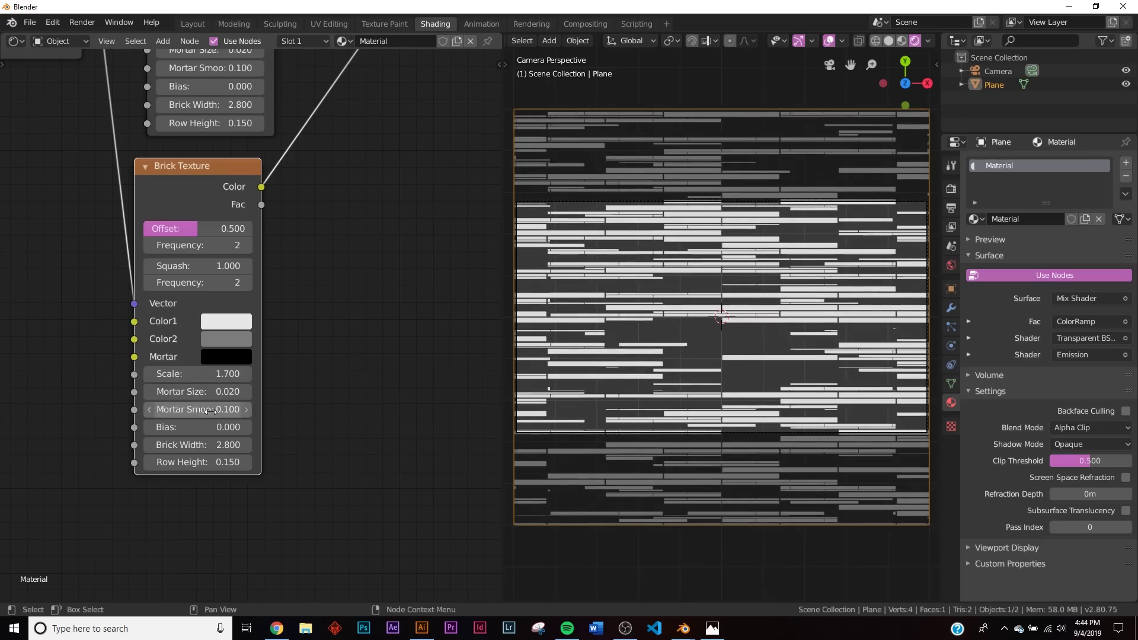
drag(238, 445, 196, 444)
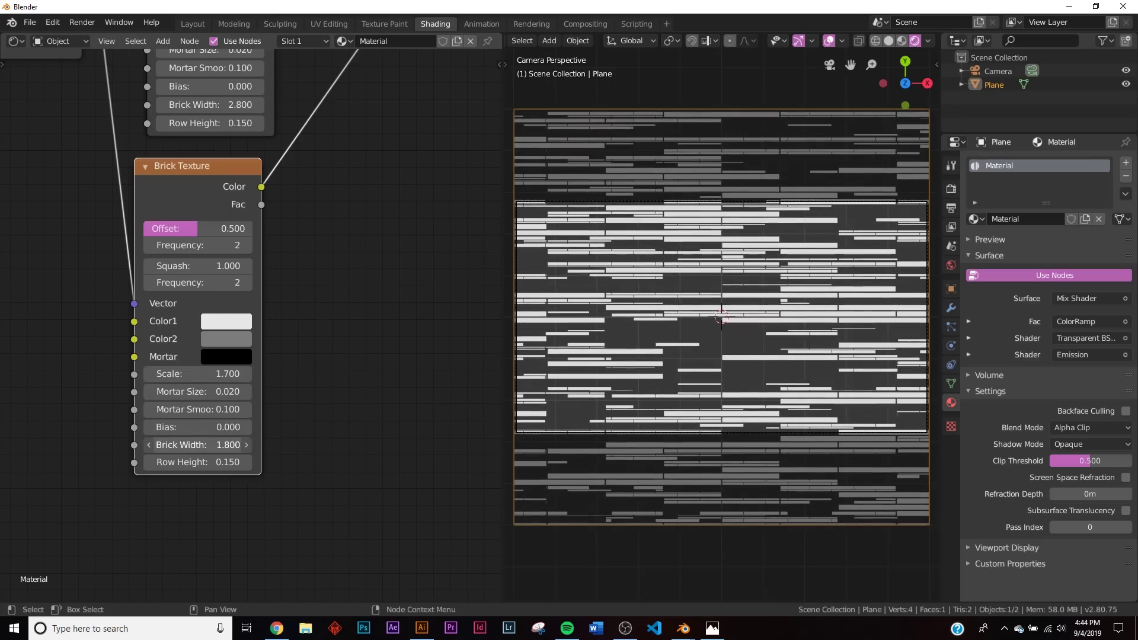
drag(199, 463, 204, 463)
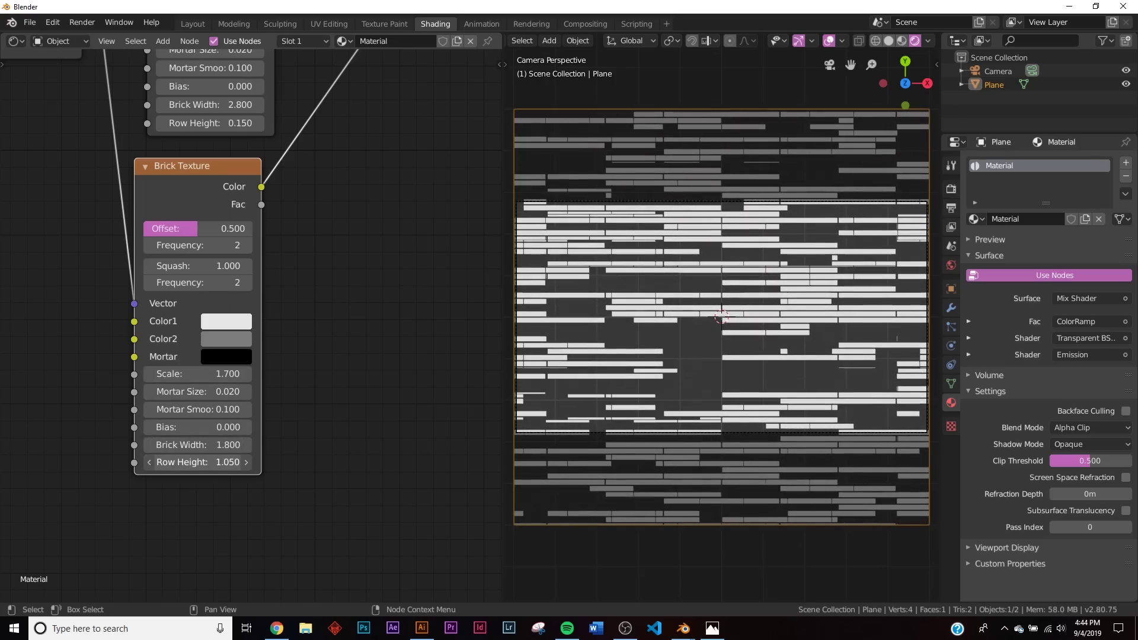
Set the first Brick Texture's Brick Width to 2.5 and Row Height to 0.25, keeping Bias at 0
middle_drag(259, 153, 237, 316)
drag(205, 193, 154, 192)
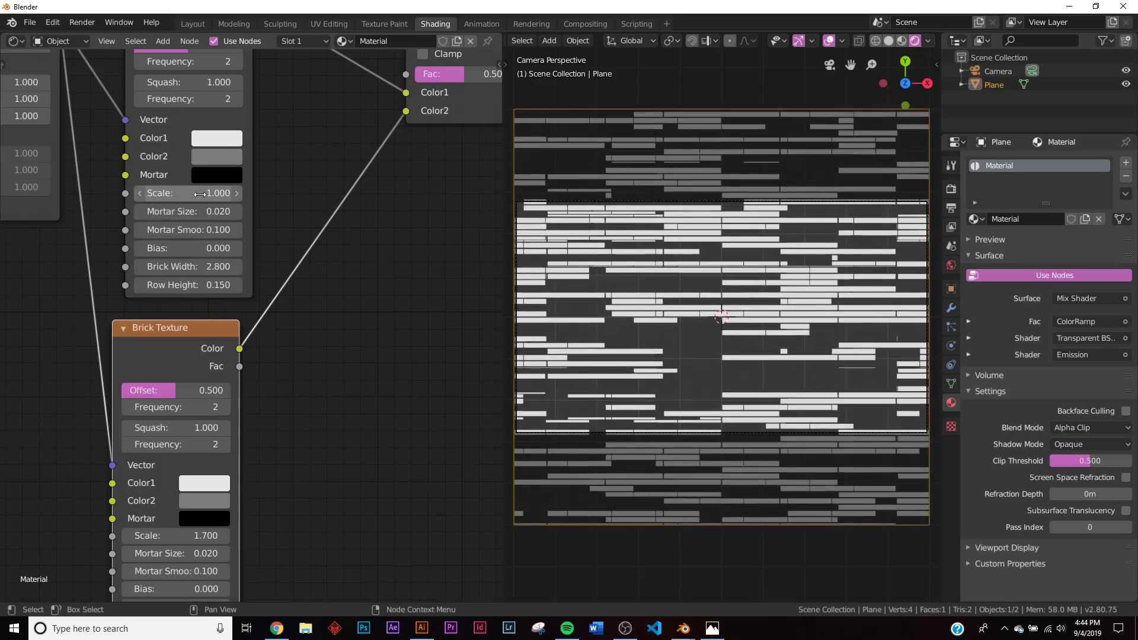
mouse_move(189, 285)
mouse_down()
mouse_move(214, 285)
mouse_move(187, 267)
mouse_move(154, 267)
mouse_move(195, 266)
mouse_up()
click(188, 248)
text(0.0)
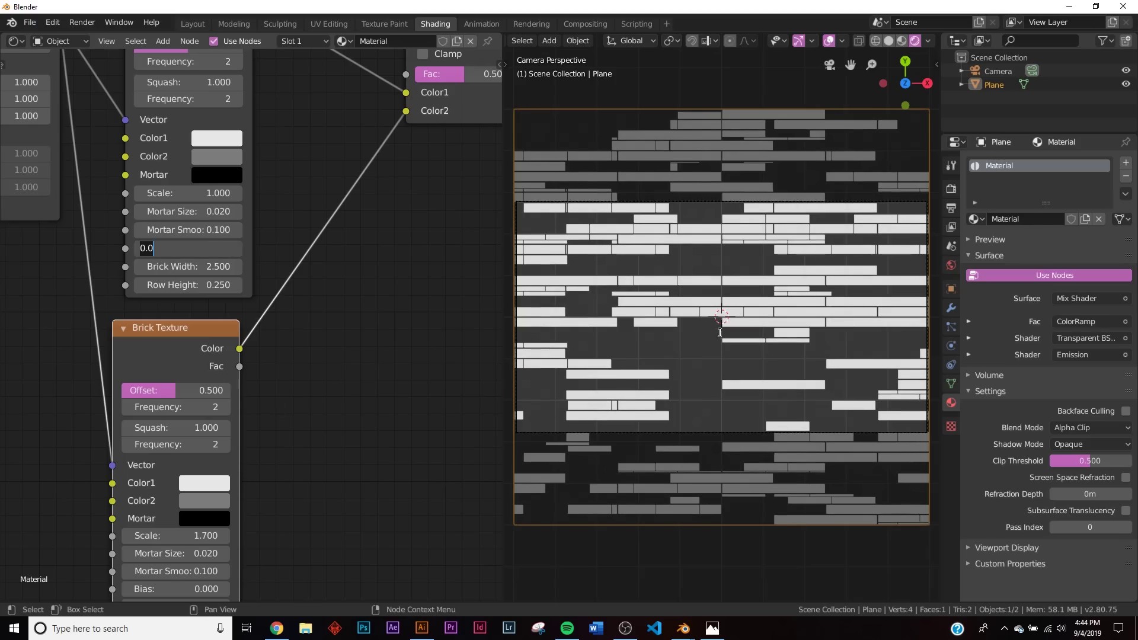
key(Return)
Duplicate the ColorRamp and link the copy between the Overlay node's Color output and the Emission shader's Color input
key(Home)
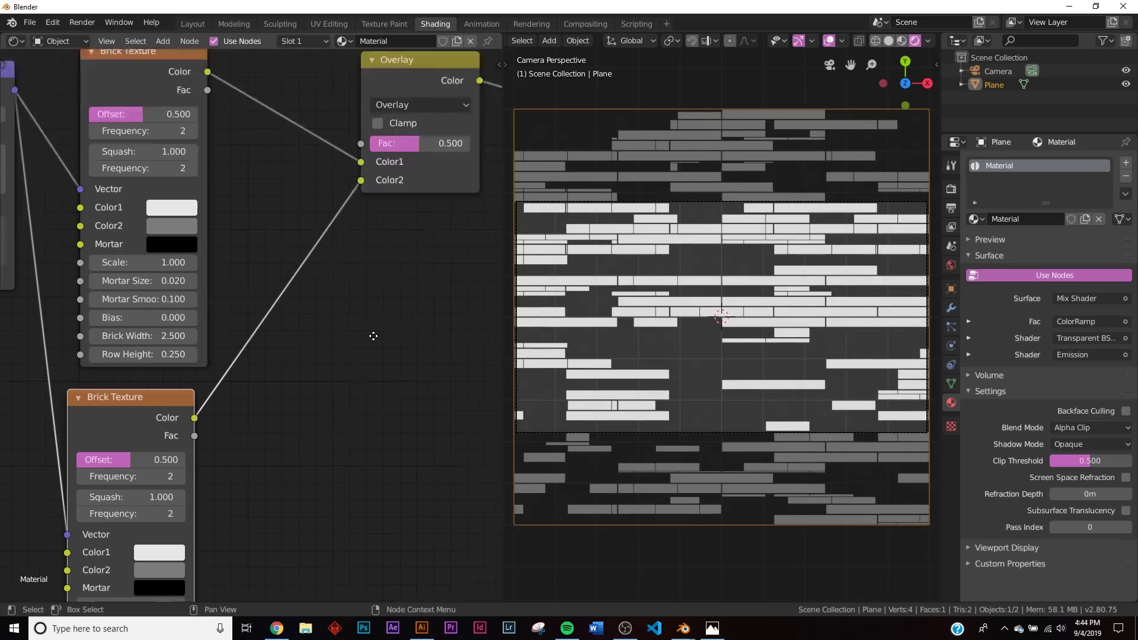
scroll(292, 314, up, 3)
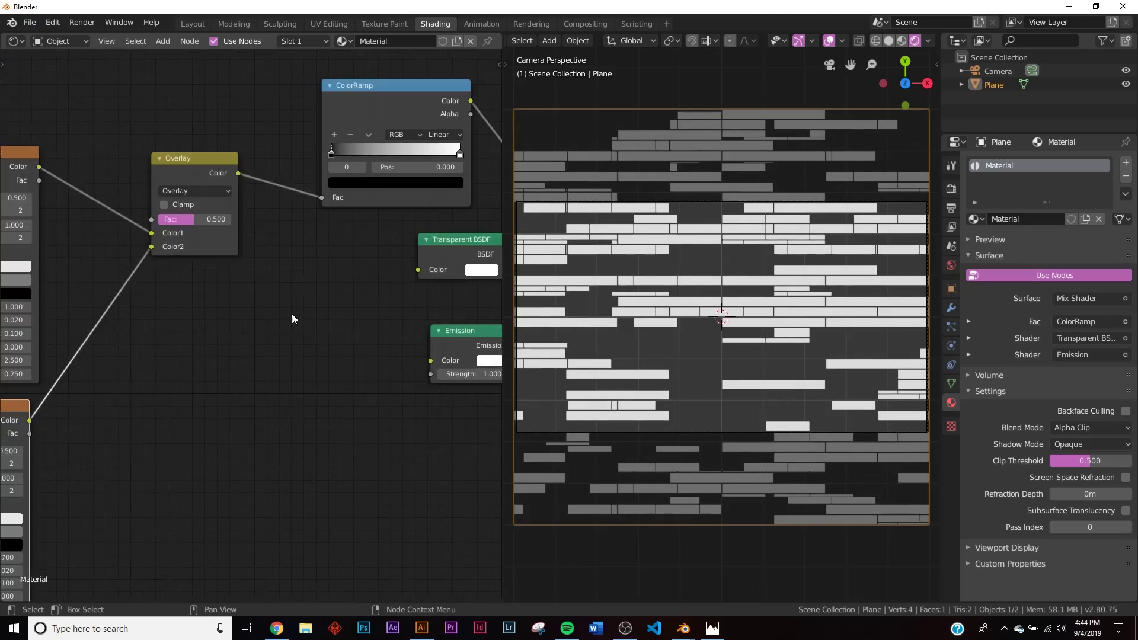
click(396, 88)
key(shift+d)
click(434, 350)
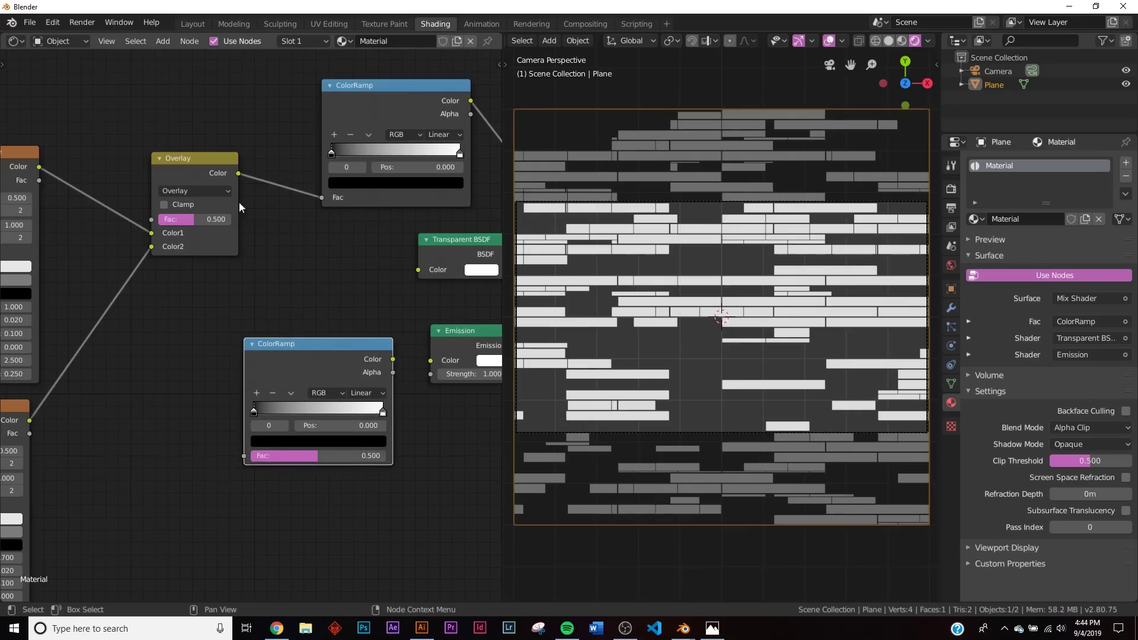
drag(240, 173, 244, 456)
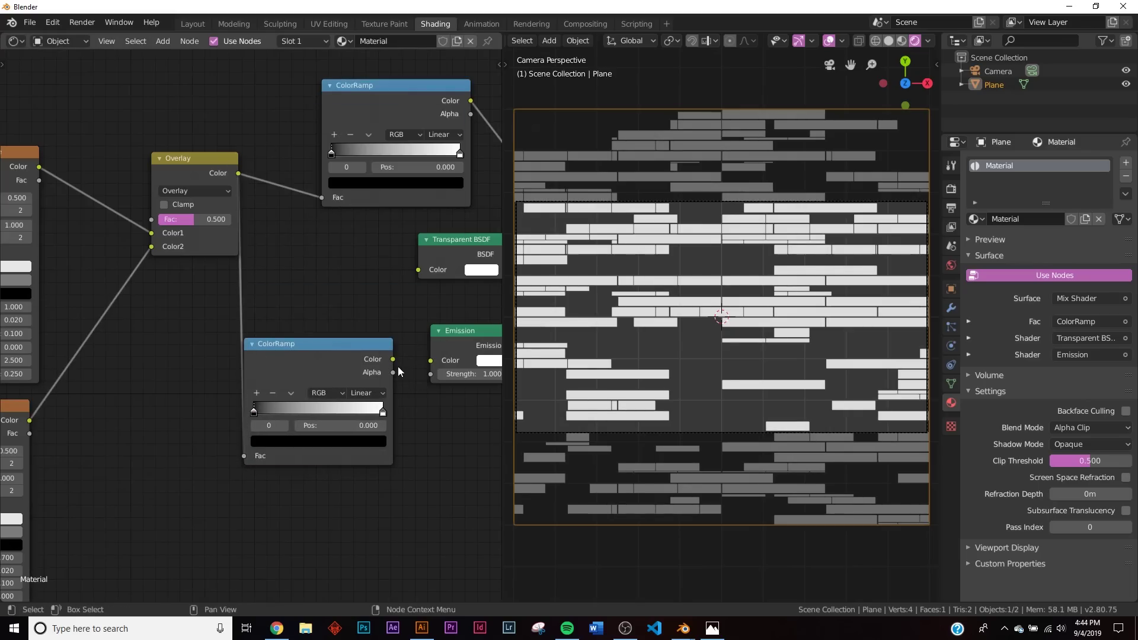
drag(393, 359, 435, 360)
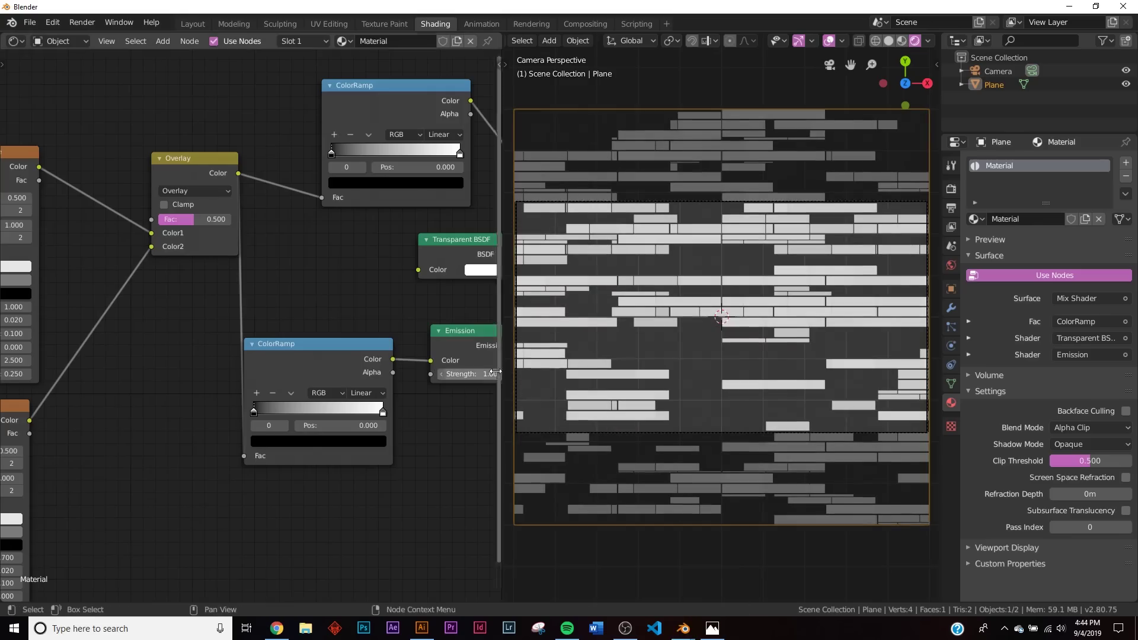
Set the first color stop of the ColorRamp feeding the Emission shader to pure blue
scroll(346, 412, up, 3)
middle_drag(280, 483, 183, 370)
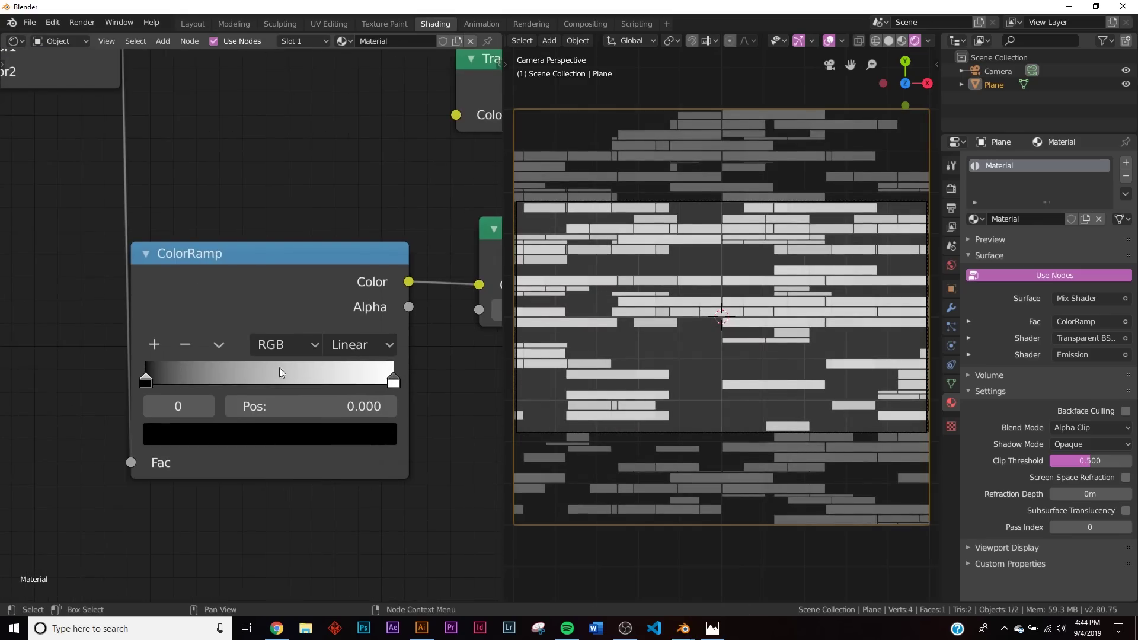
click(169, 432)
drag(334, 261, 342, 103)
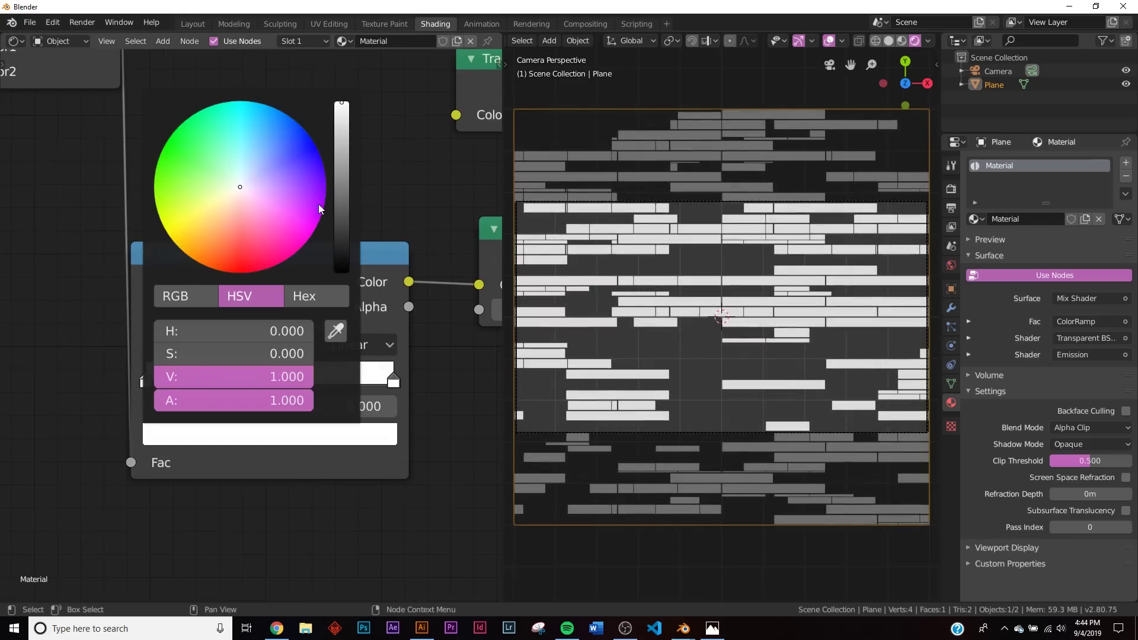
mouse_move(318, 204)
mouse_down()
mouse_move(314, 233)
mouse_move(288, 115)
mouse_move(302, 126)
mouse_up()
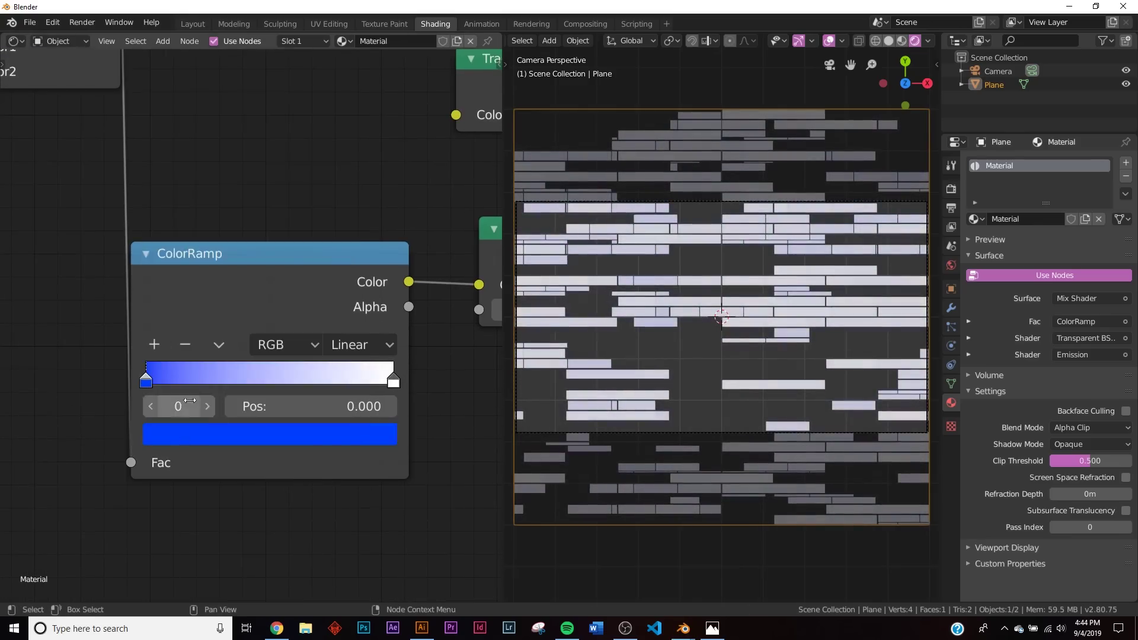
click(186, 435)
click(197, 295)
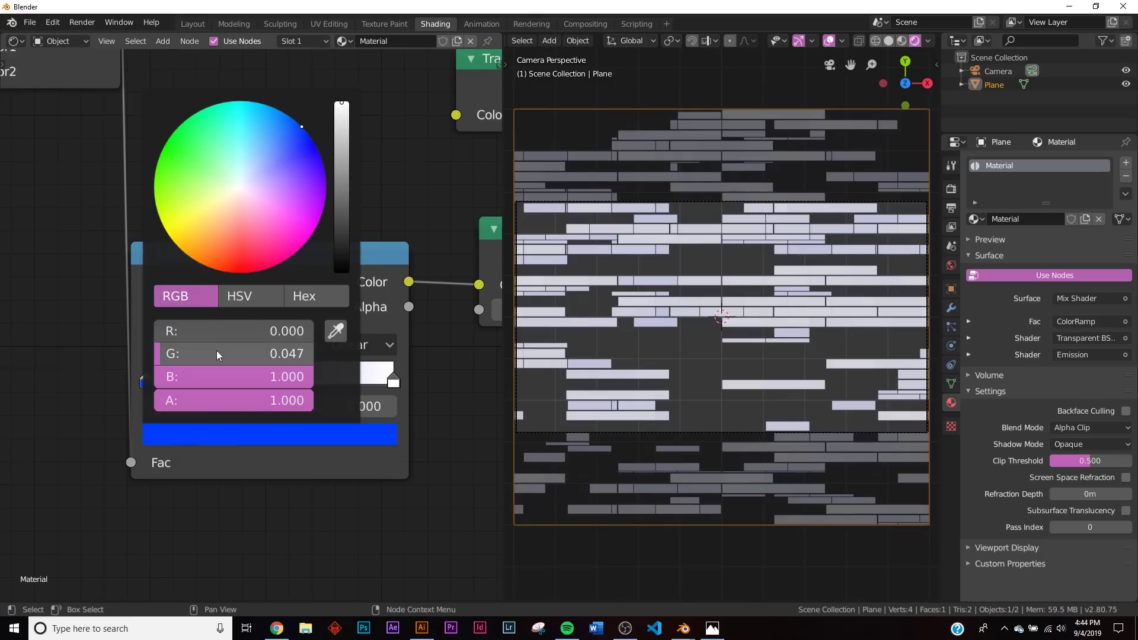
Set the last color stop of the Emission shader's ColorRamp to pure red
click(390, 384)
click(345, 447)
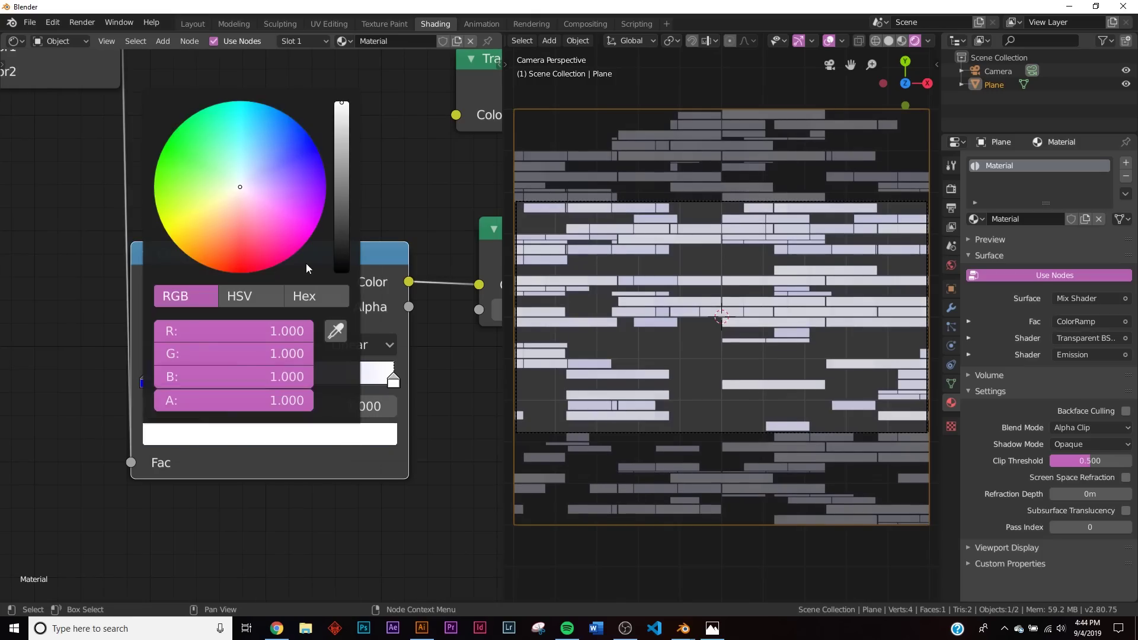
click(225, 271)
drag(228, 356, 159, 392)
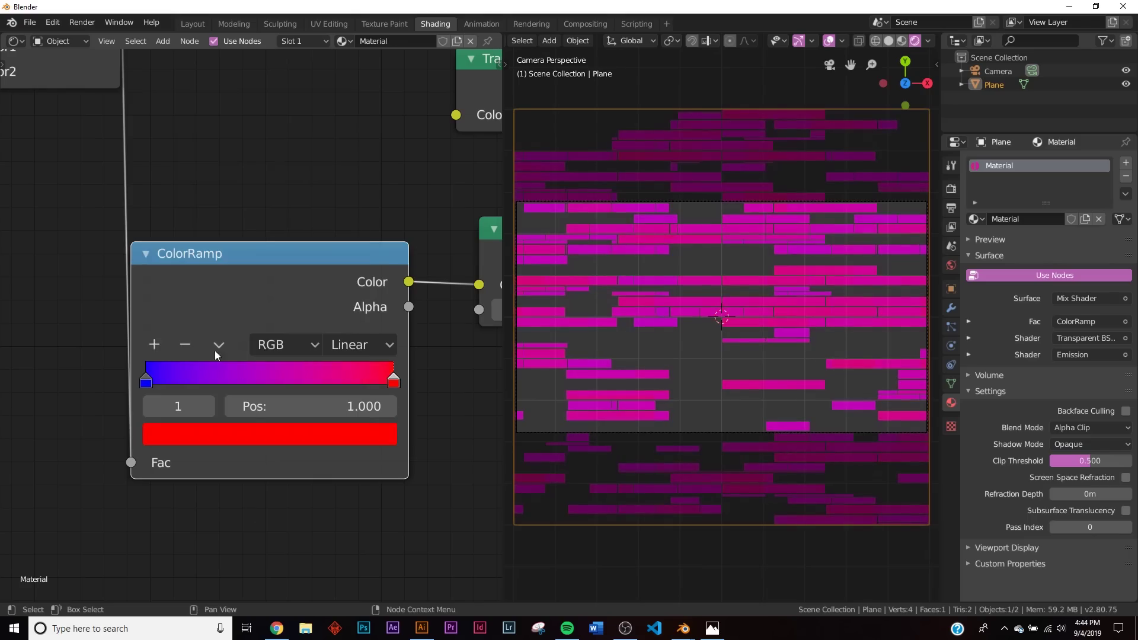
Add a middle stop at position 0.5 to the Emission shader's ColorRamp and color it green
click(154, 344)
click(273, 432)
drag(344, 148, 342, 99)
drag(202, 180, 163, 147)
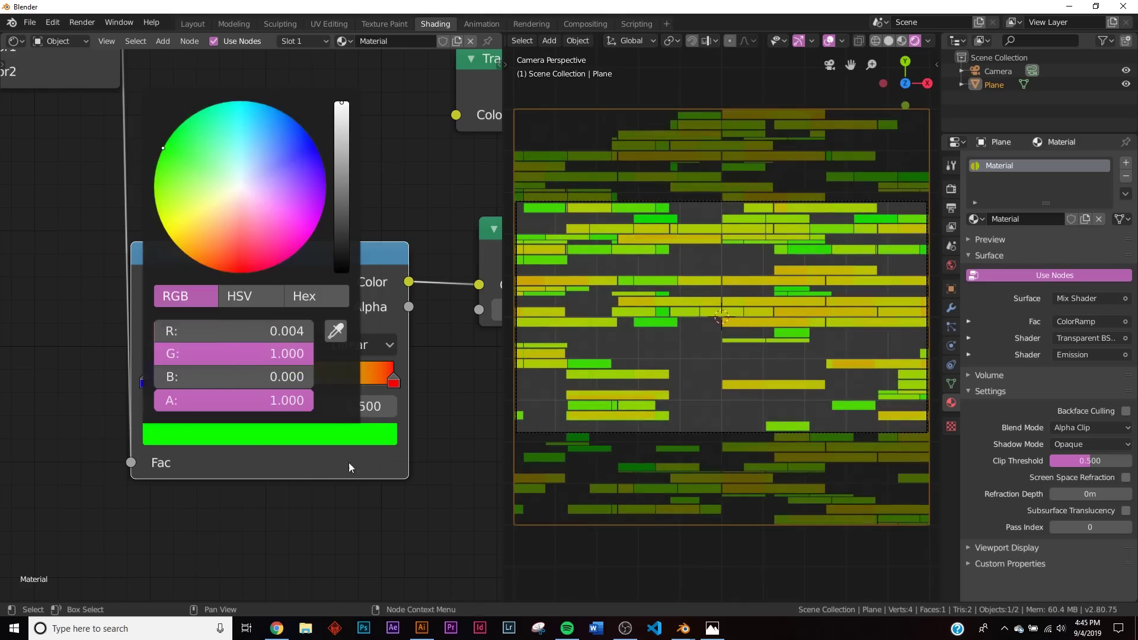
click(268, 433)
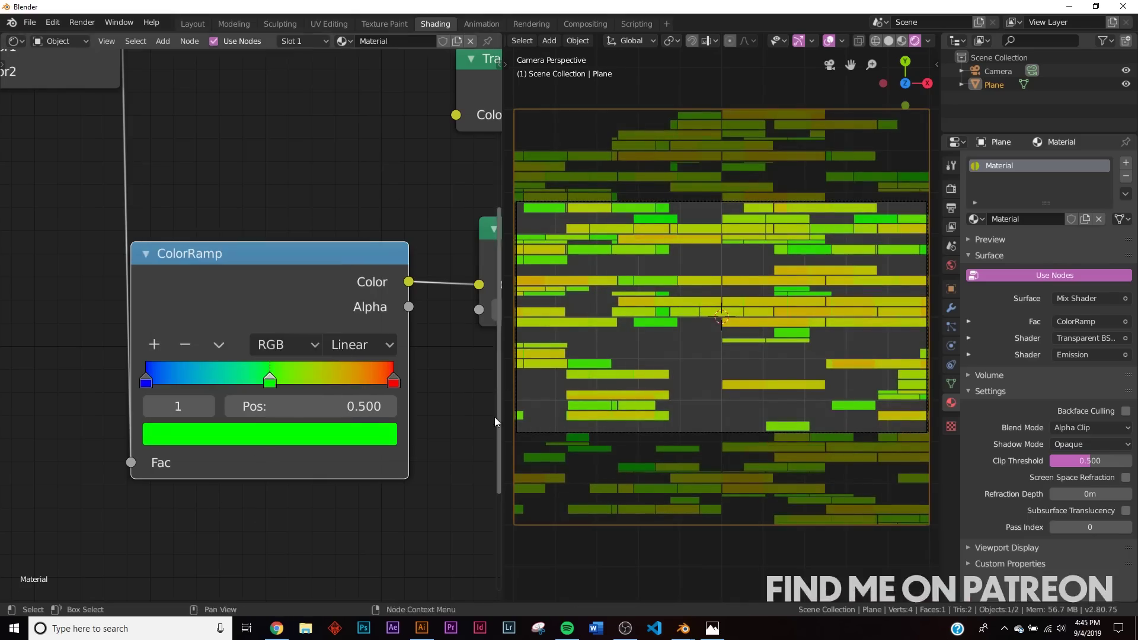
Set the interpolation of the blue-green-red ColorRamp to Constant
scroll(781, 312, down, 3)
scroll(781, 312, up, 3)
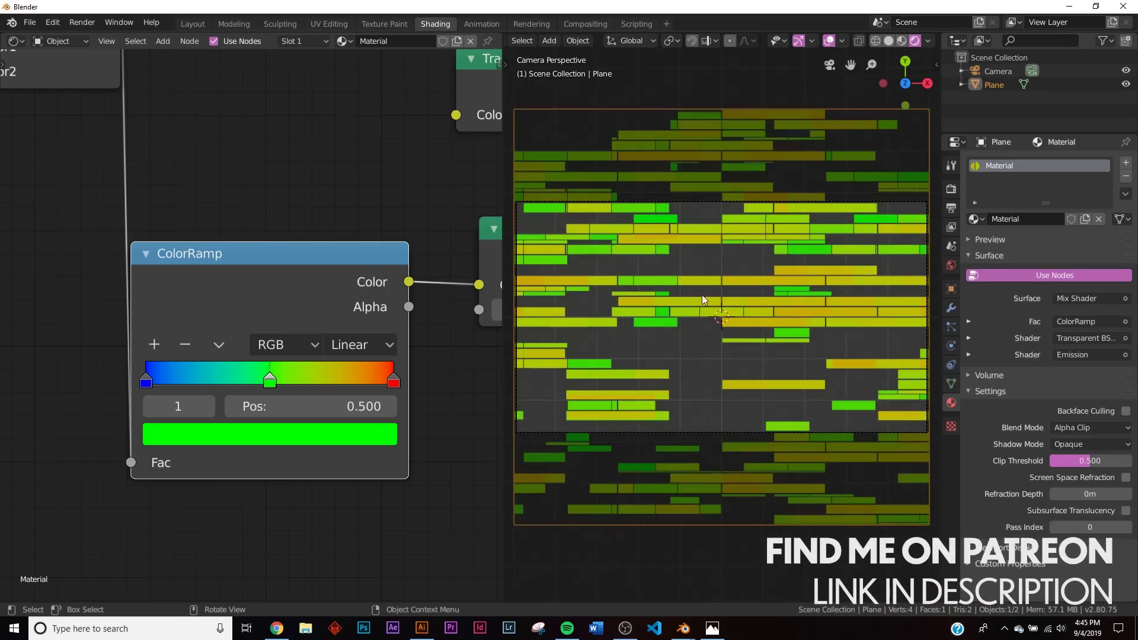
click(384, 348)
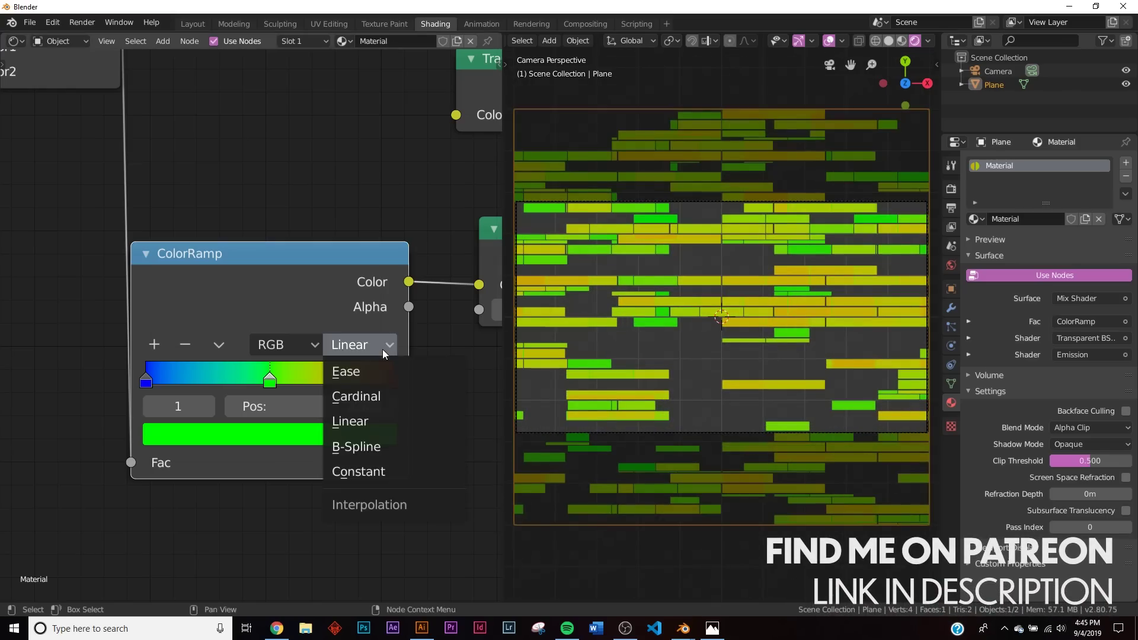
click(386, 475)
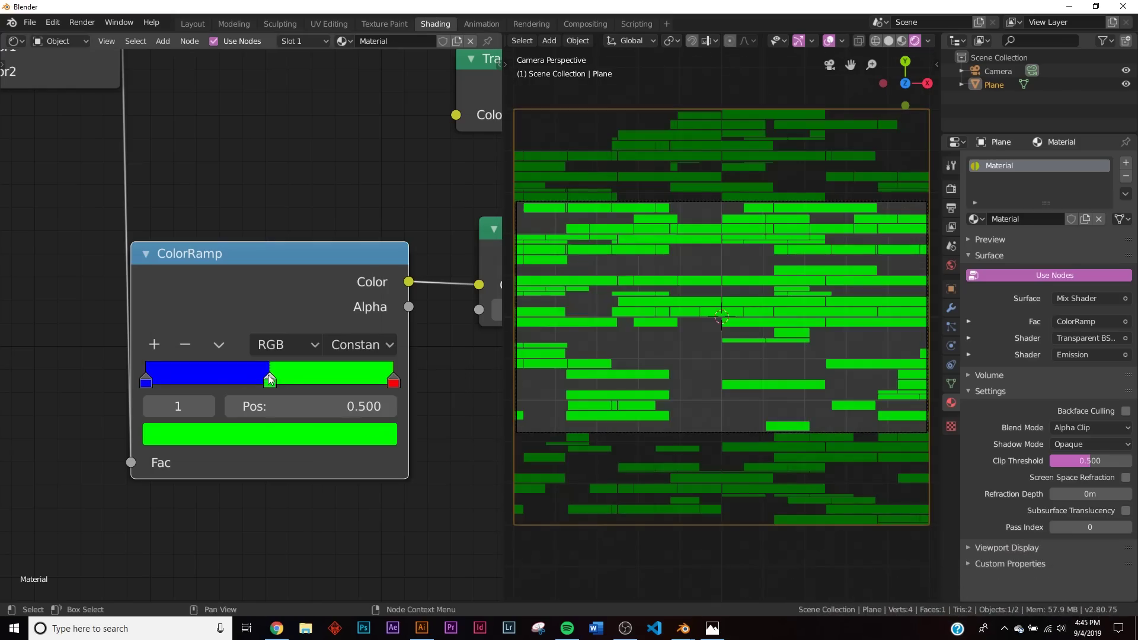
Move the ColorRamp's red stop to about 0.736 and green stop to about 0.614, and shift the blue stop inward
mouse_move(268, 375)
mouse_down()
mouse_move(198, 379)
mouse_move(259, 379)
mouse_up()
drag(395, 388, 305, 386)
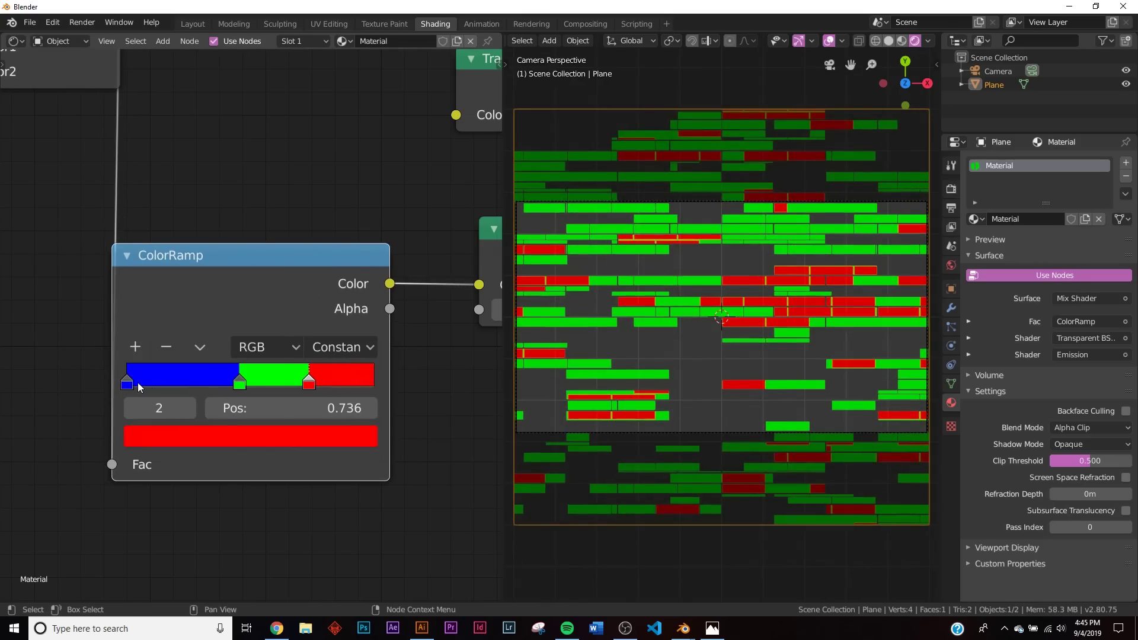
drag(133, 382, 287, 384)
Enable Eevee's Bloom to preview the glow from an angled view and the camera view, and disable Bloom again
click(952, 189)
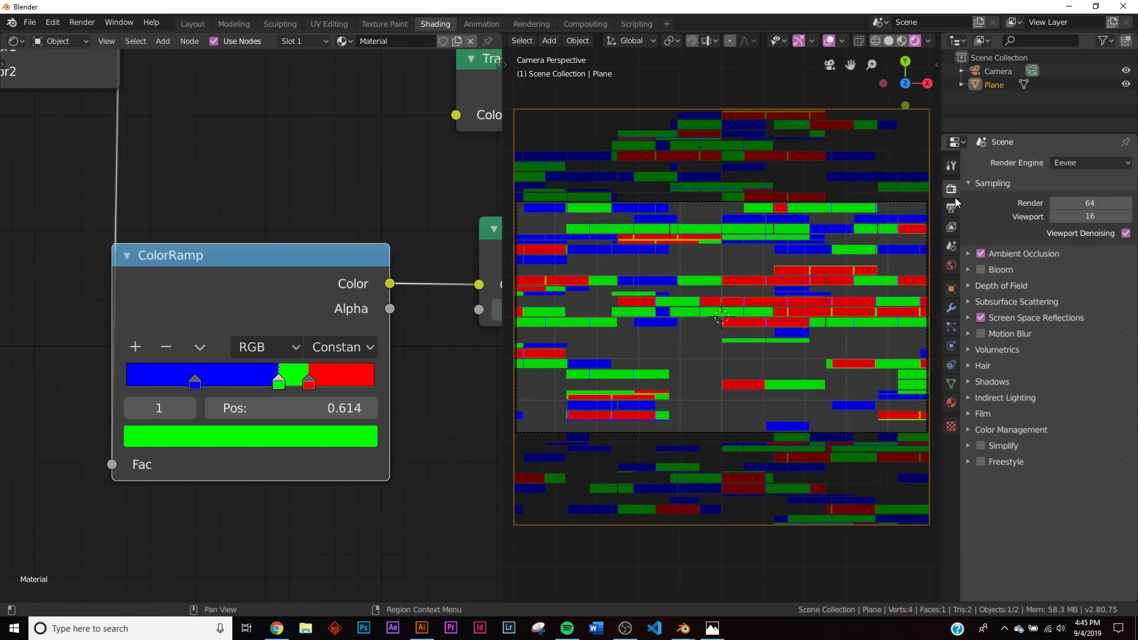
click(980, 271)
middle_drag(682, 401, 807, 364)
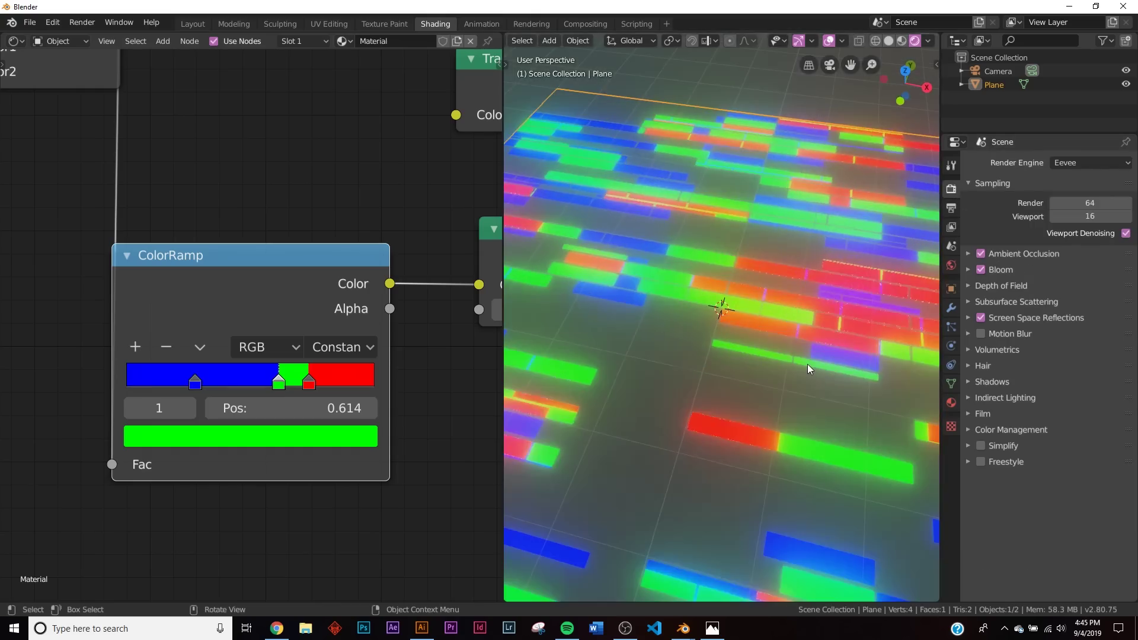
key(KP_0)
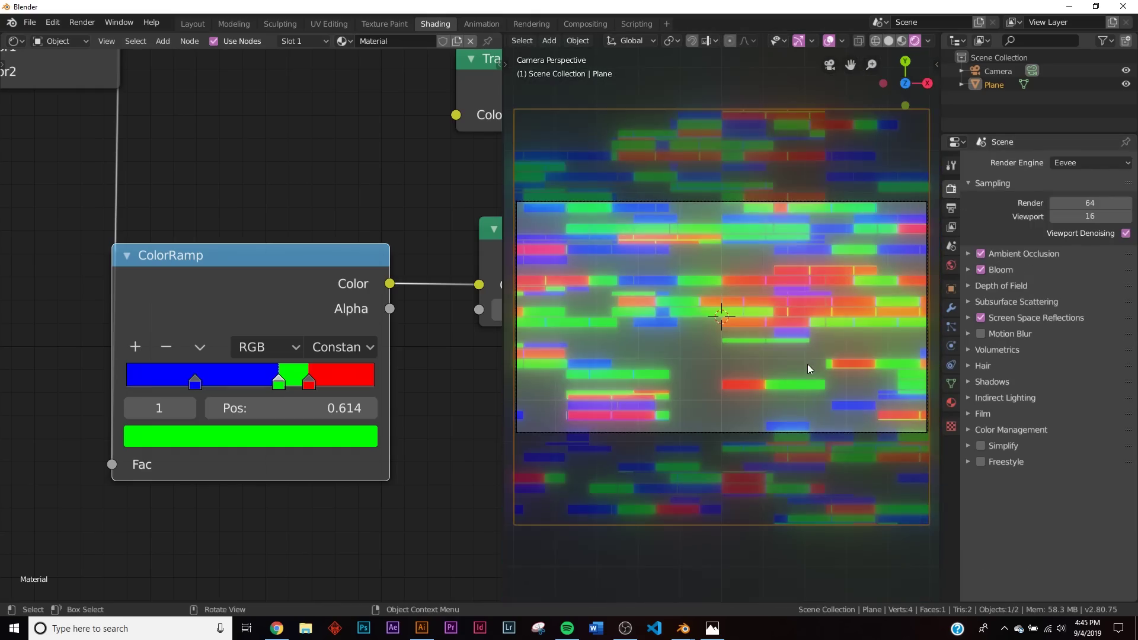
click(981, 270)
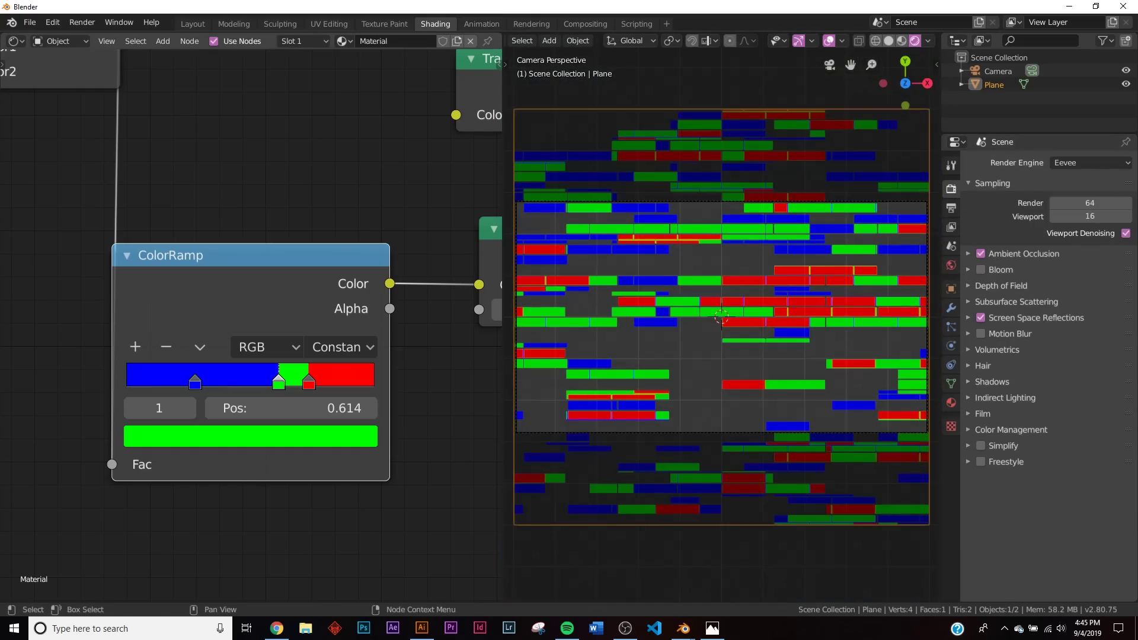
Insert a Voronoi Texture node on the link between the Texture Coordinate's Object output and the Mapping node
scroll(254, 203, down, 9)
middle_drag(254, 202, 429, 371)
middle_drag(198, 353, 474, 260)
middle_drag(167, 350, 421, 388)
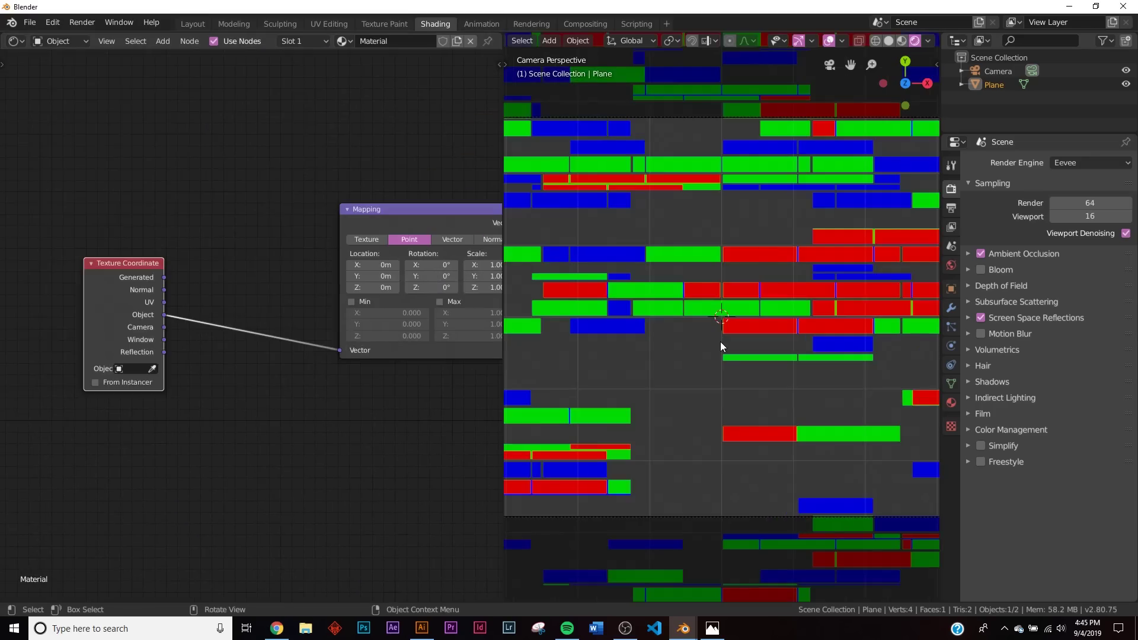
scroll(263, 336, up, 1)
key(shift+a)
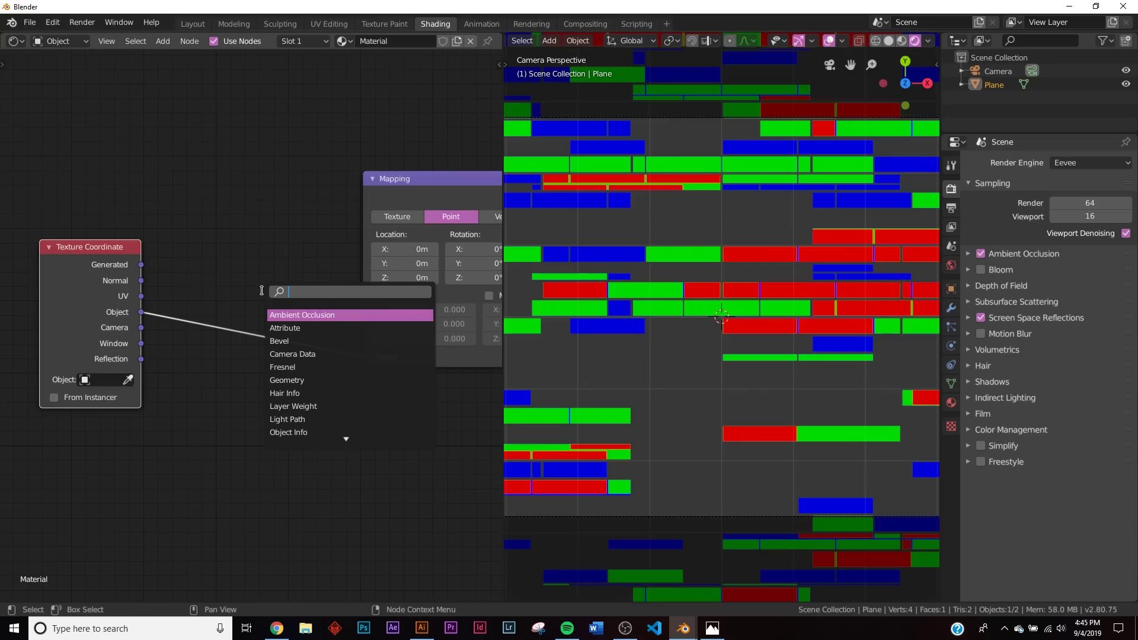
text(vor)
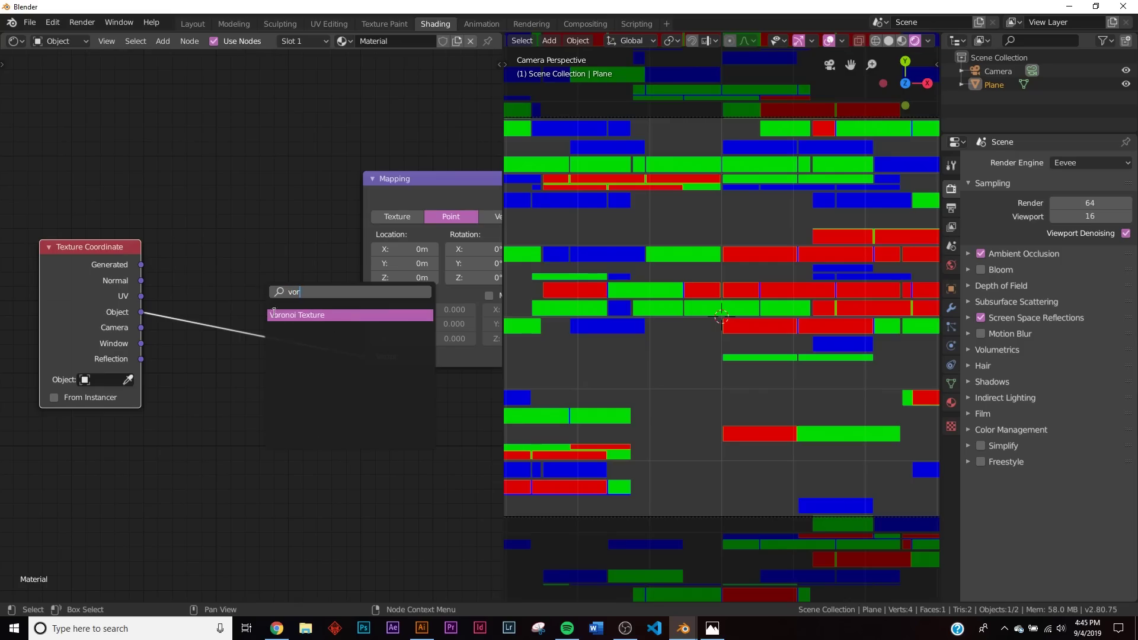
click(274, 314)
click(267, 358)
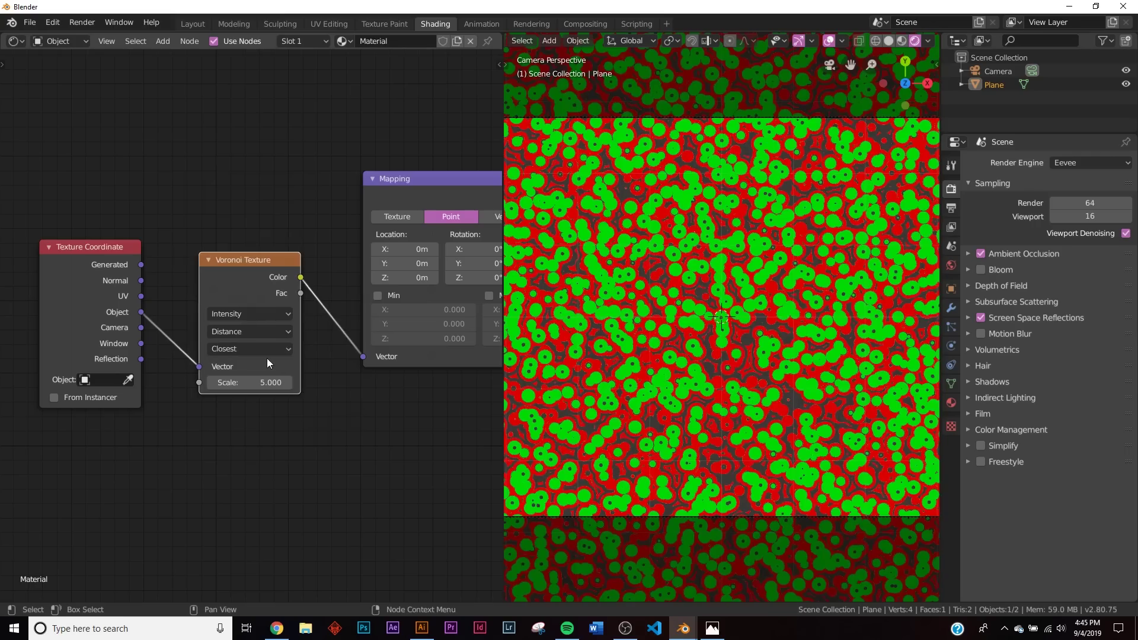
Insert a MixRGB node between the Voronoi Texture's Color output and the Mapping node's Vector input
key(shift+a)
click(315, 236)
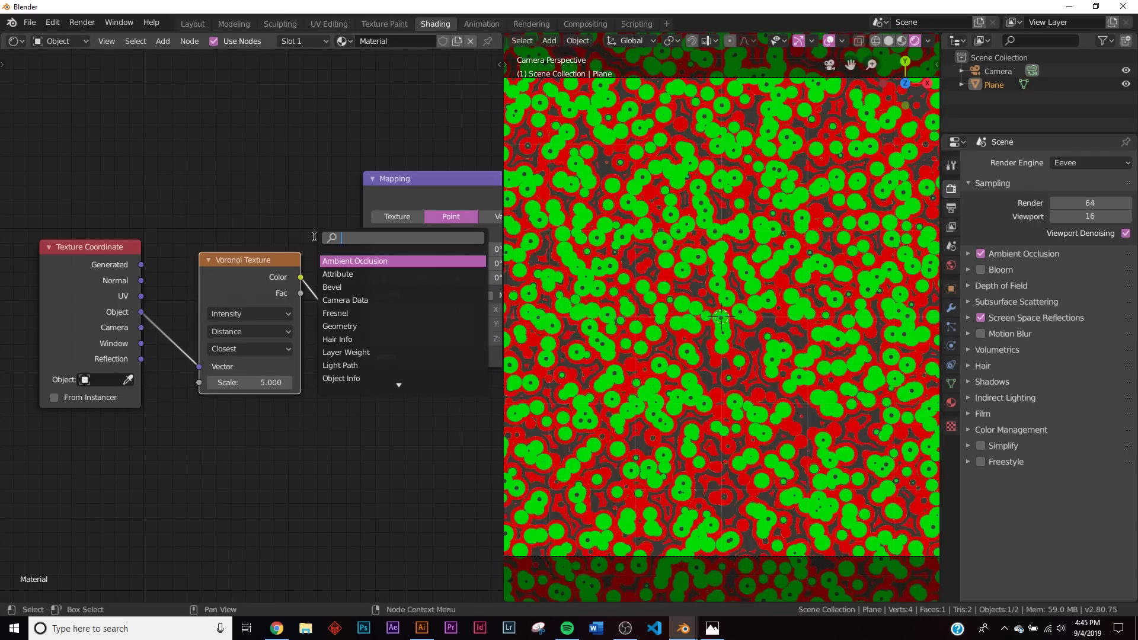
text(m)
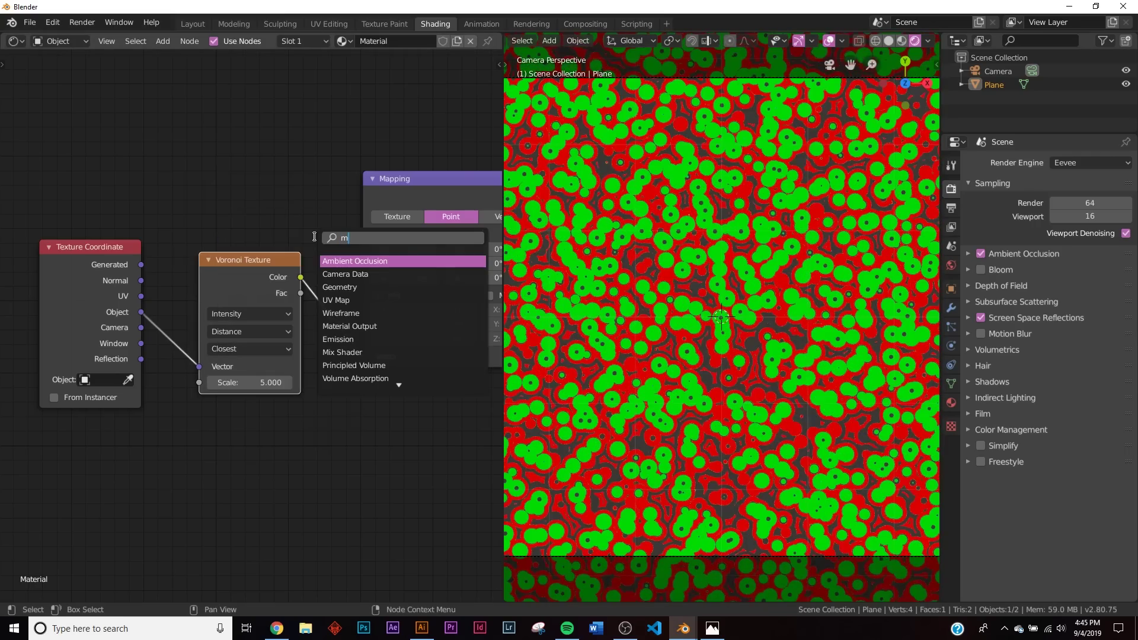
text(ix)
click(344, 272)
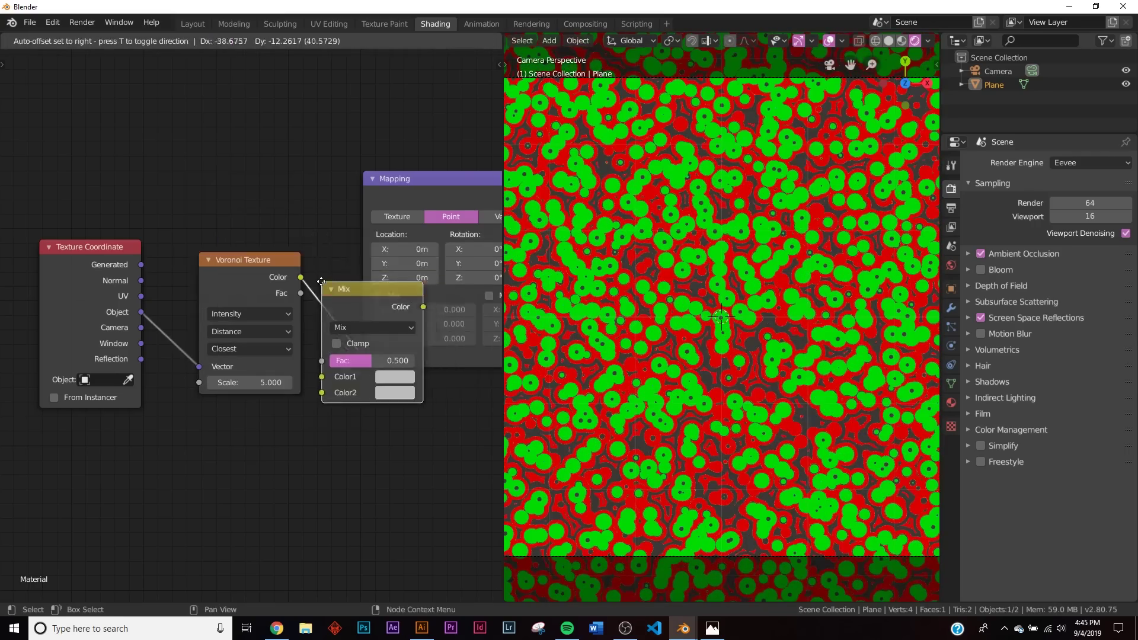
click(382, 304)
Link the Texture Coordinate's Object output to the Mix node's Color2 input and raise its Fac to 1
drag(295, 284, 290, 223)
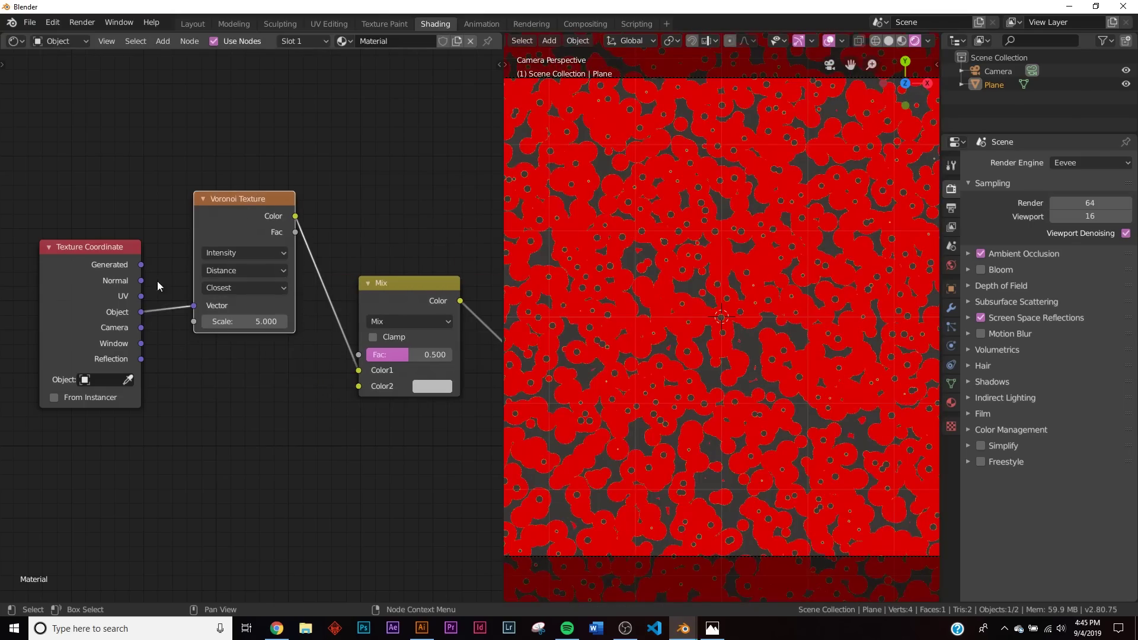
drag(143, 312, 360, 386)
drag(409, 354, 450, 355)
Configure the Voronoi Texture with Cells coloring, the Chebychev distance metric and the 2nd Closest feature
click(232, 254)
click(227, 290)
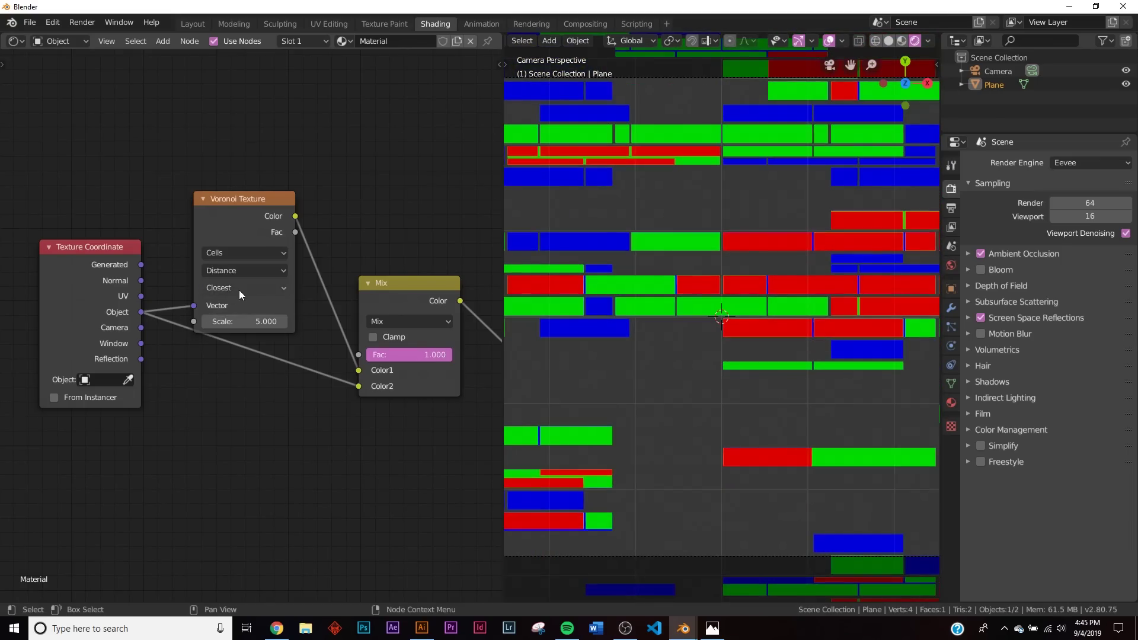
click(247, 272)
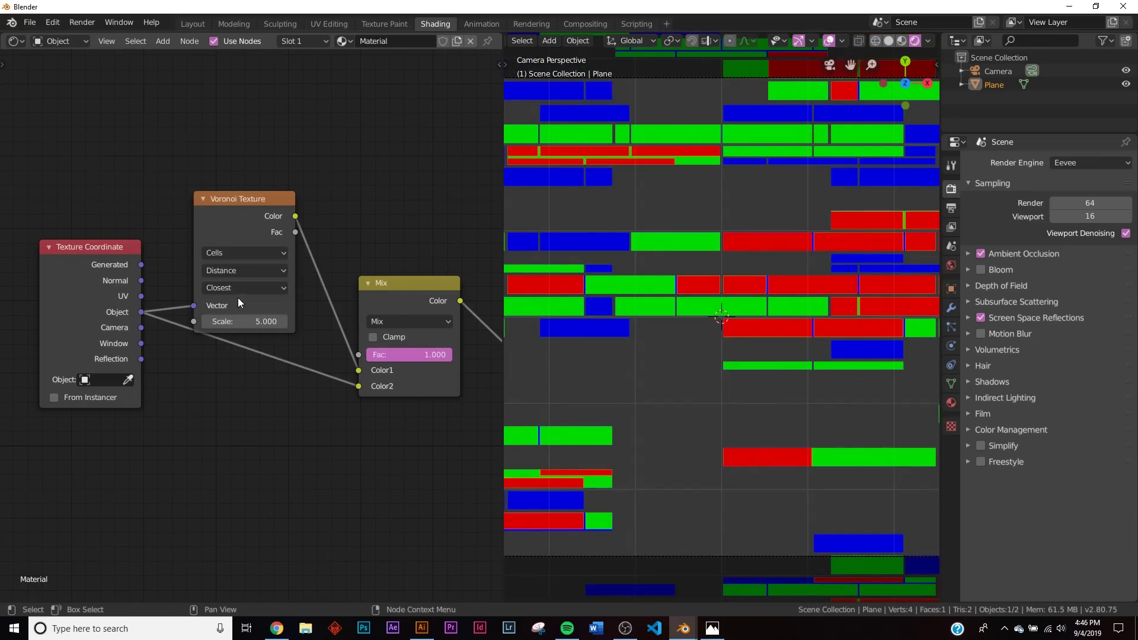
click(240, 291)
click(241, 321)
click(269, 265)
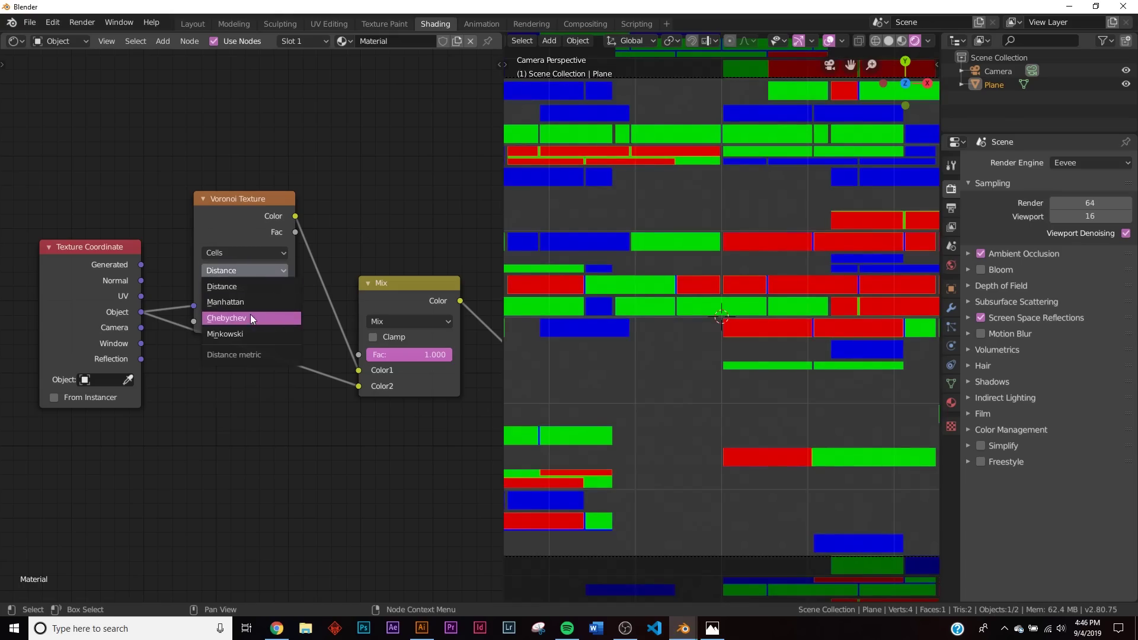
click(250, 316)
Set the Voronoi Texture's Scale to 1 and lower the Mix node's Fac to about 0.775
middle_drag(406, 358, 272, 340)
drag(272, 342, 262, 342)
click(118, 303)
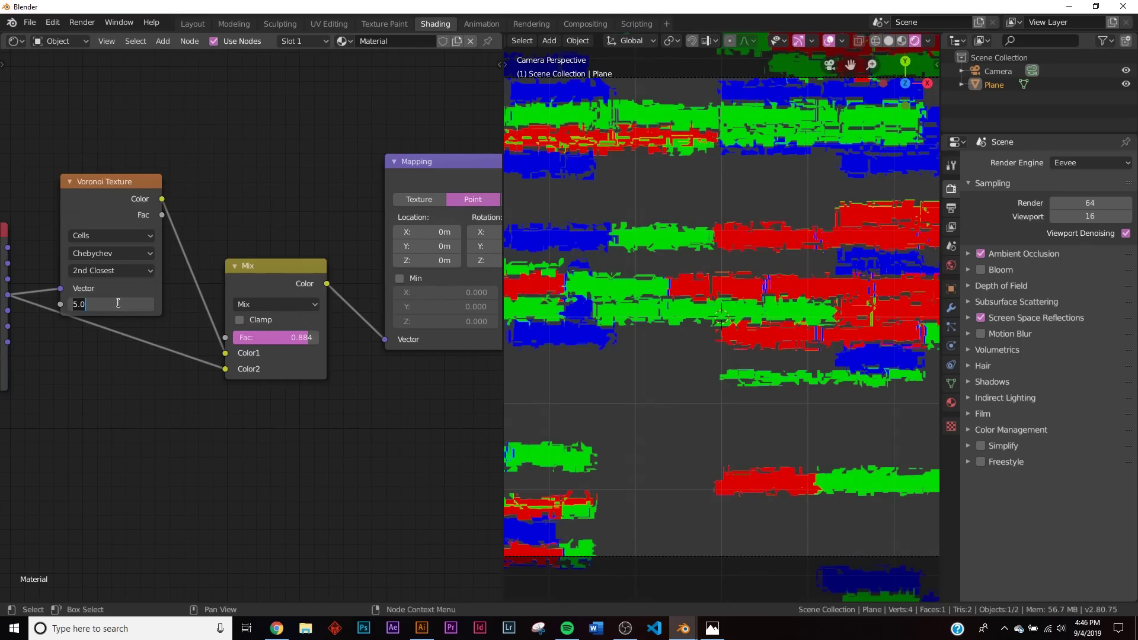
key(Return)
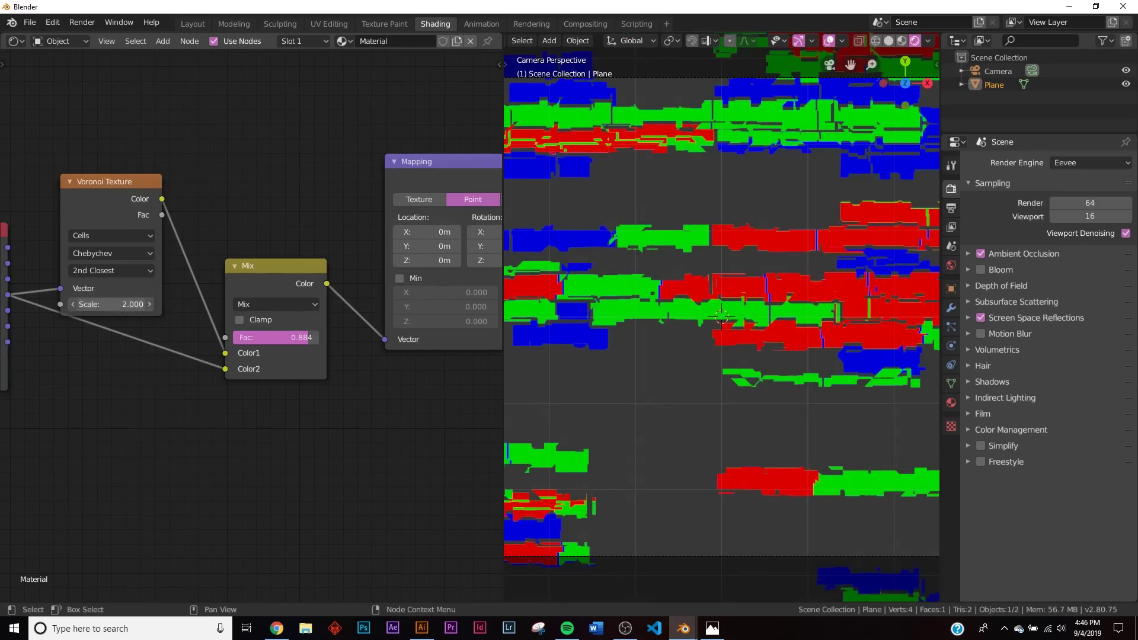
click(73, 304)
scroll(777, 321, down, 2)
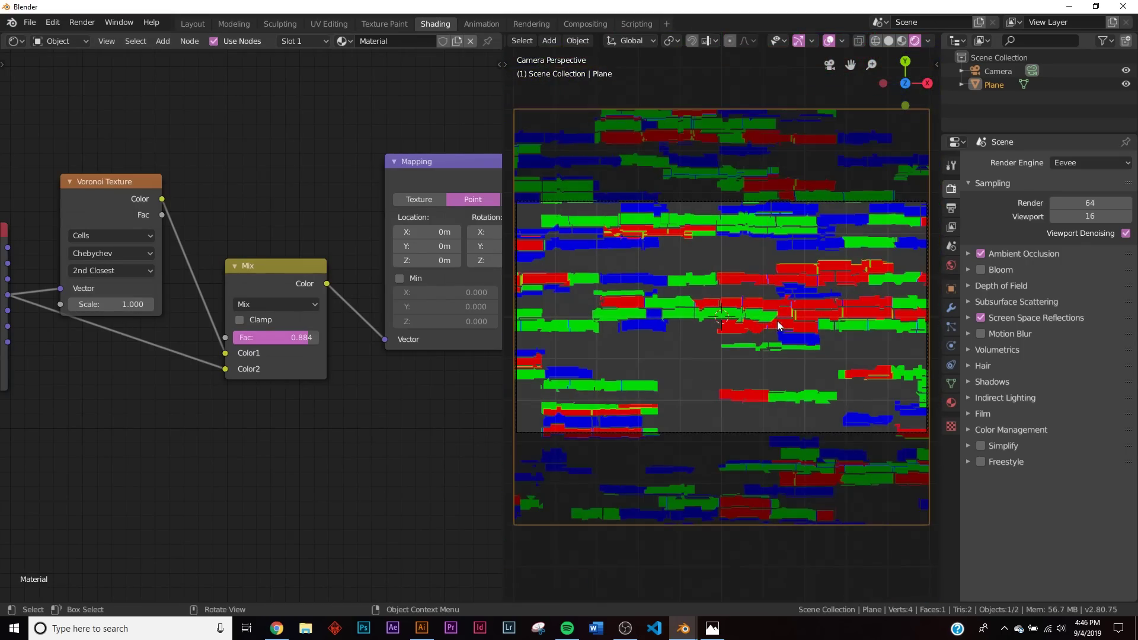
mouse_move(317, 338)
mouse_down()
mouse_move(338, 338)
mouse_move(299, 338)
mouse_up()
scroll(711, 297, down, 1)
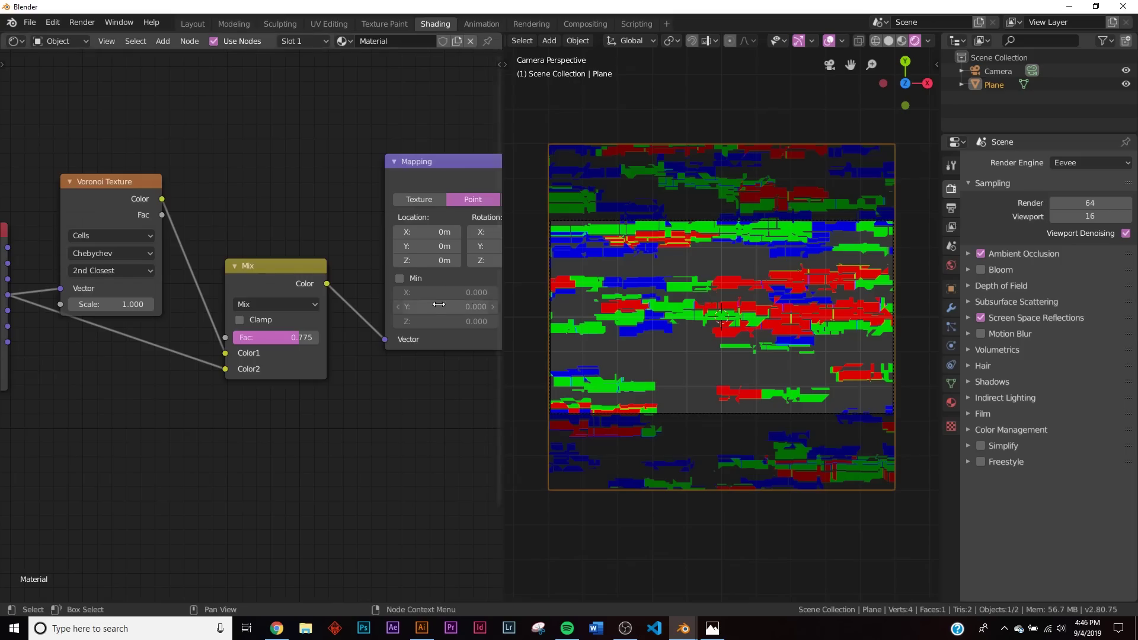
Set the first Brick Texture's Row Height to 0.35
middle_drag(439, 300, 80, 378)
middle_drag(369, 454, 376, 316)
middle_drag(373, 414, 374, 337)
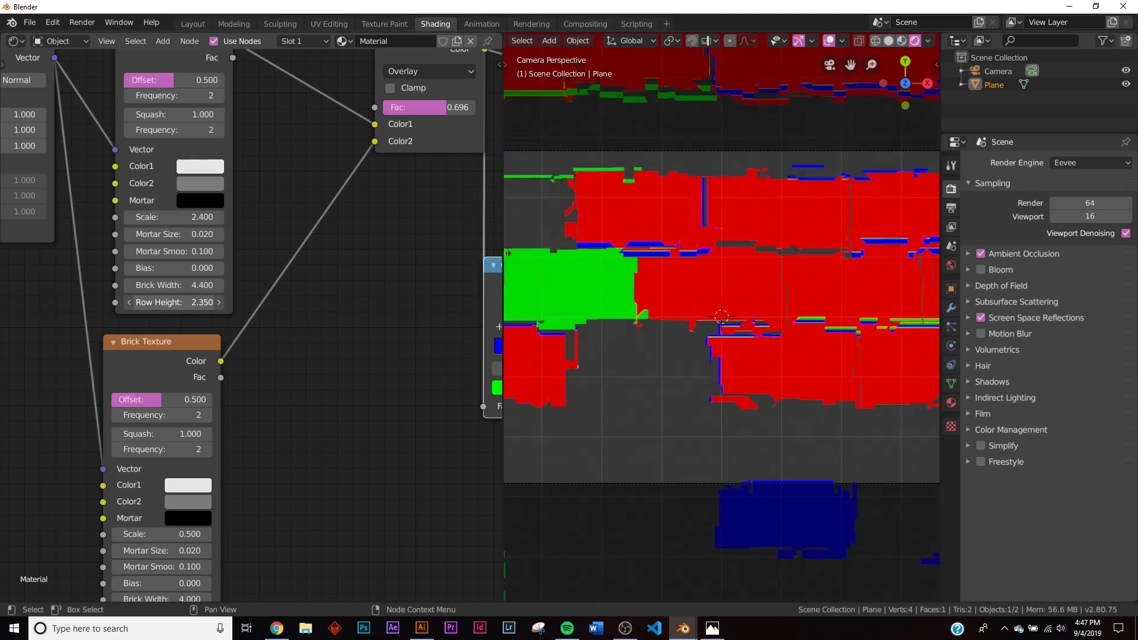
drag(175, 302, 158, 303)
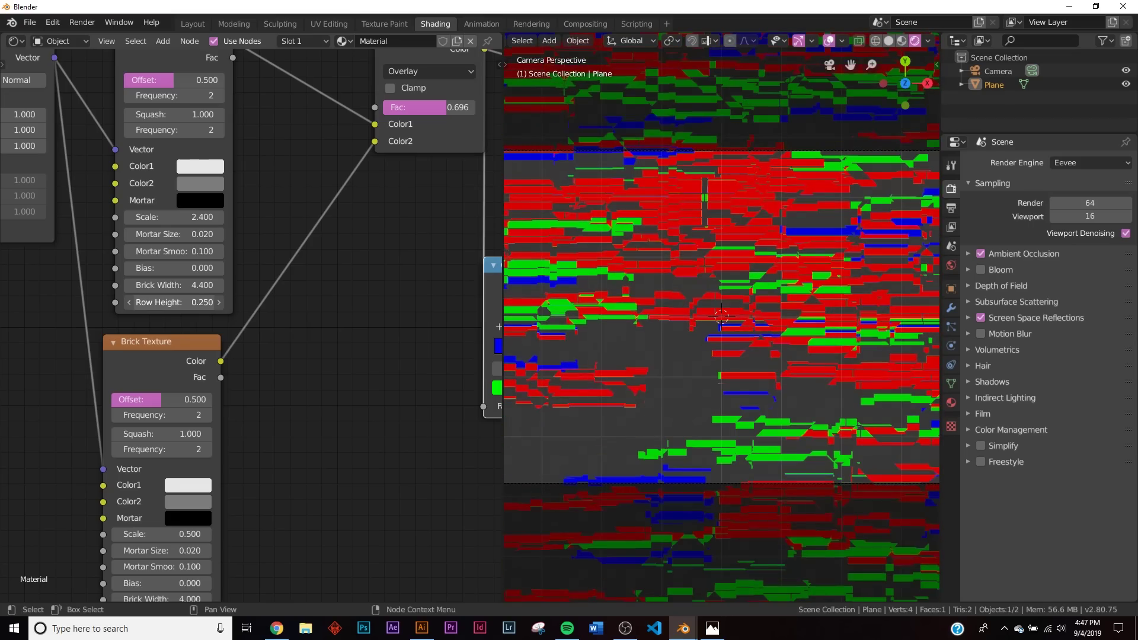
click(218, 303)
Set the second Brick Texture's Brick Width to 4.2 and Row Height to 0.71
scroll(219, 303, down, 1)
scroll(209, 557, up, 1)
middle_drag(209, 558, 248, 429)
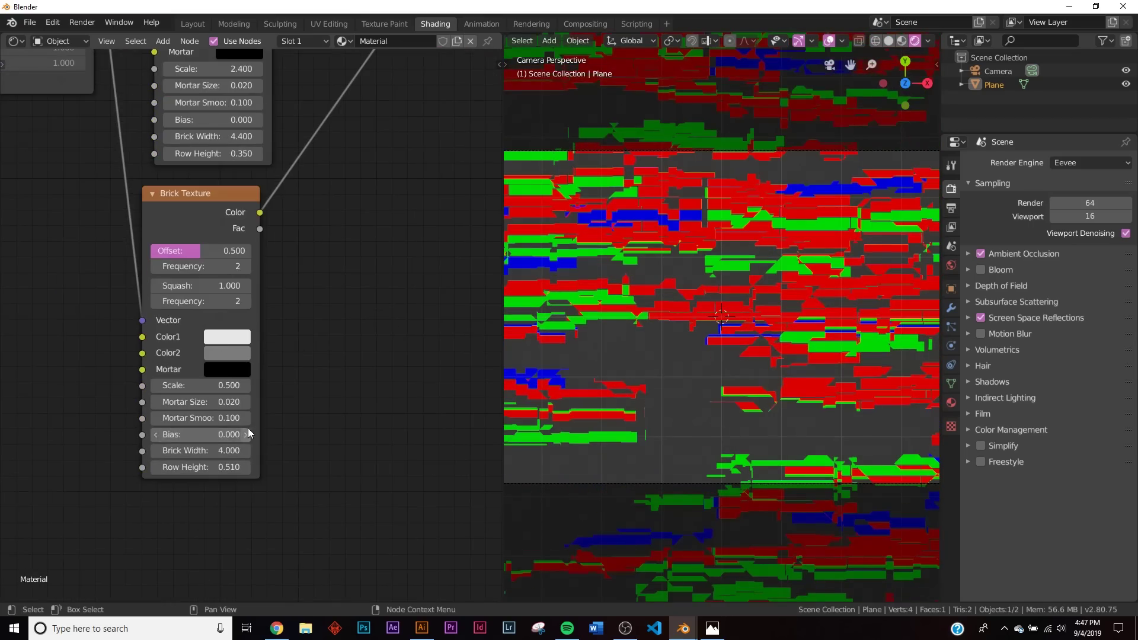
click(244, 451)
click(243, 452)
click(248, 468)
click(248, 467)
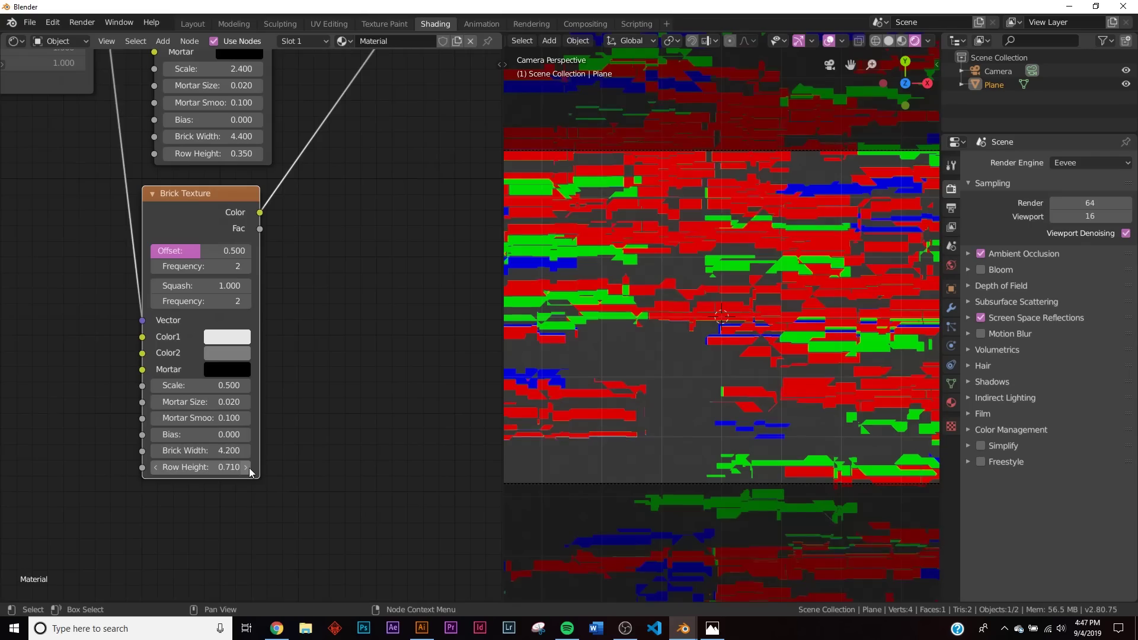
Set the first Brick Texture's Brick Width to 5.8 and Row Height to 0.25
middle_drag(248, 468, 234, 637)
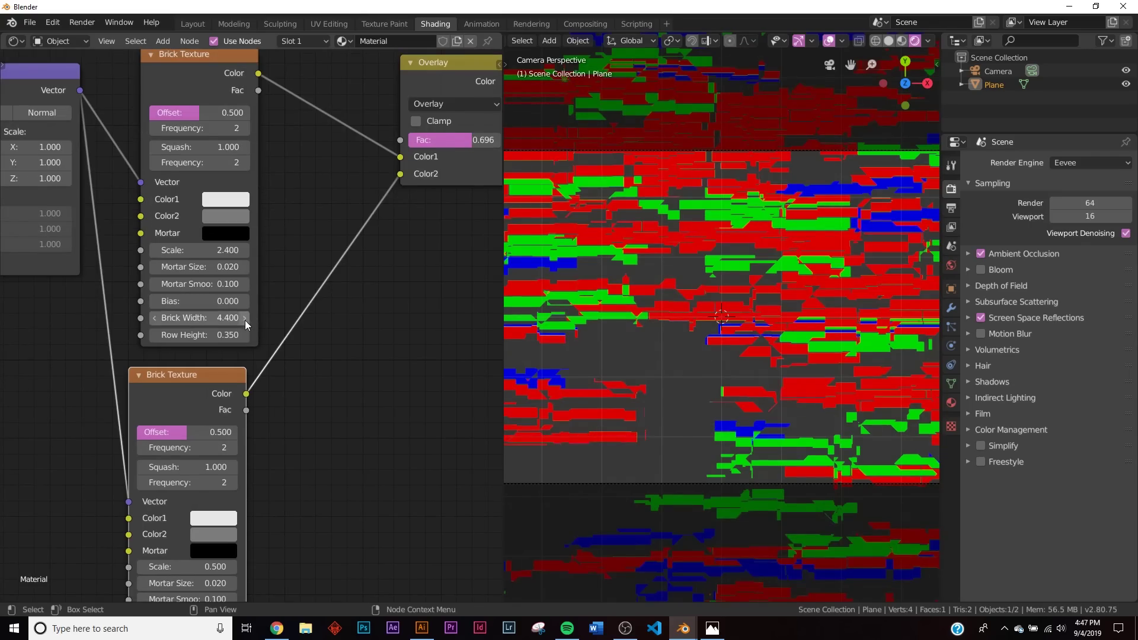
click(245, 335)
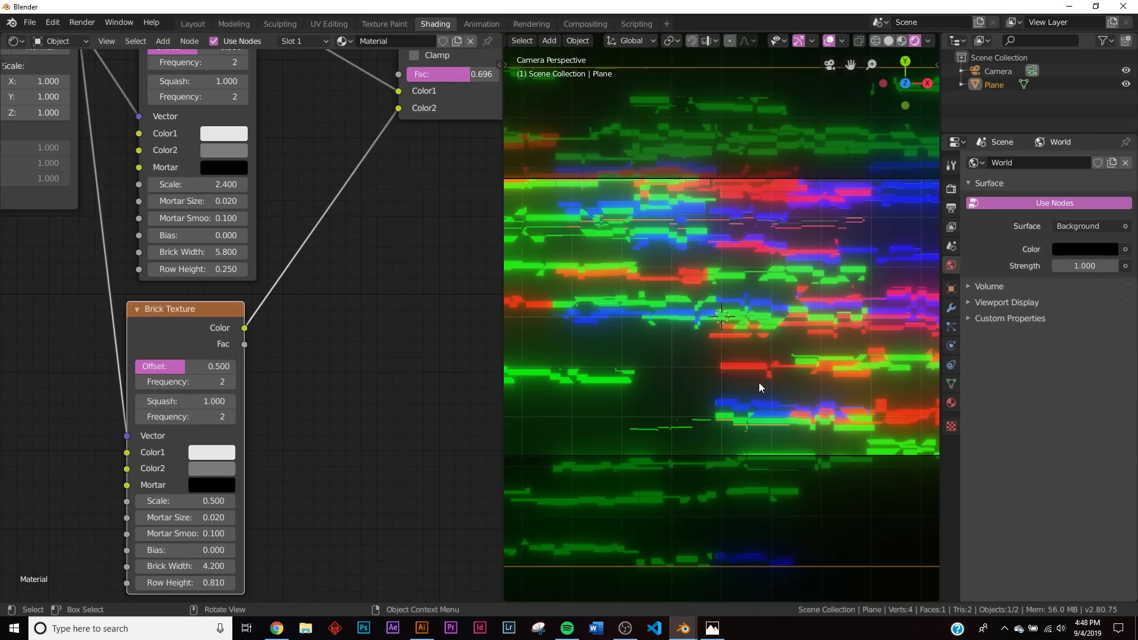
scroll(753, 359, down, 3)
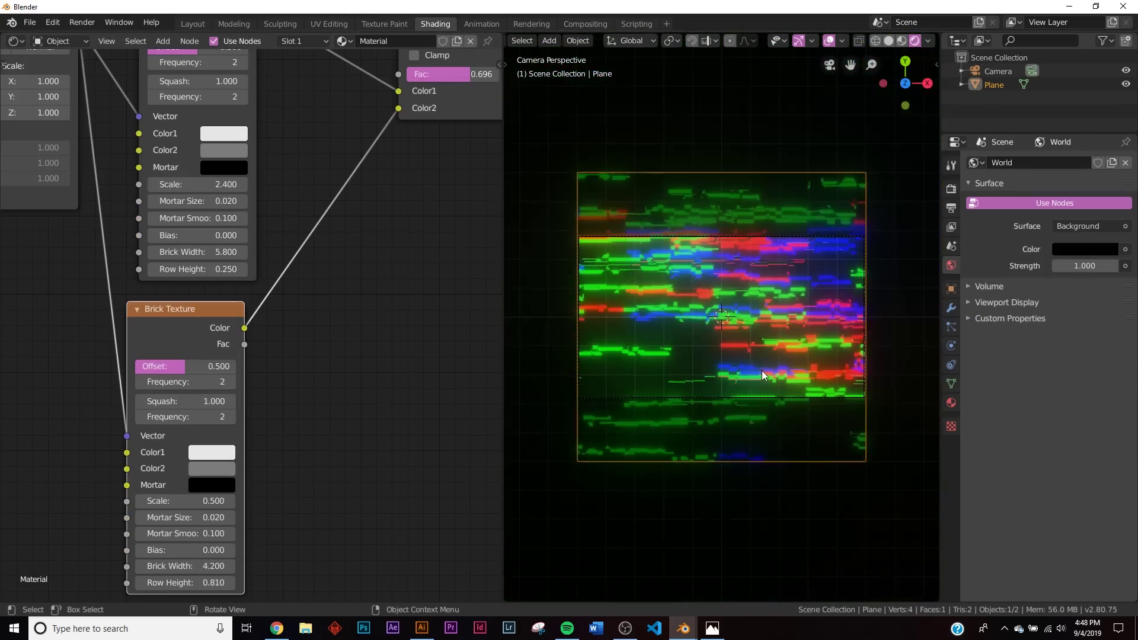
scroll(763, 371, up, 2)
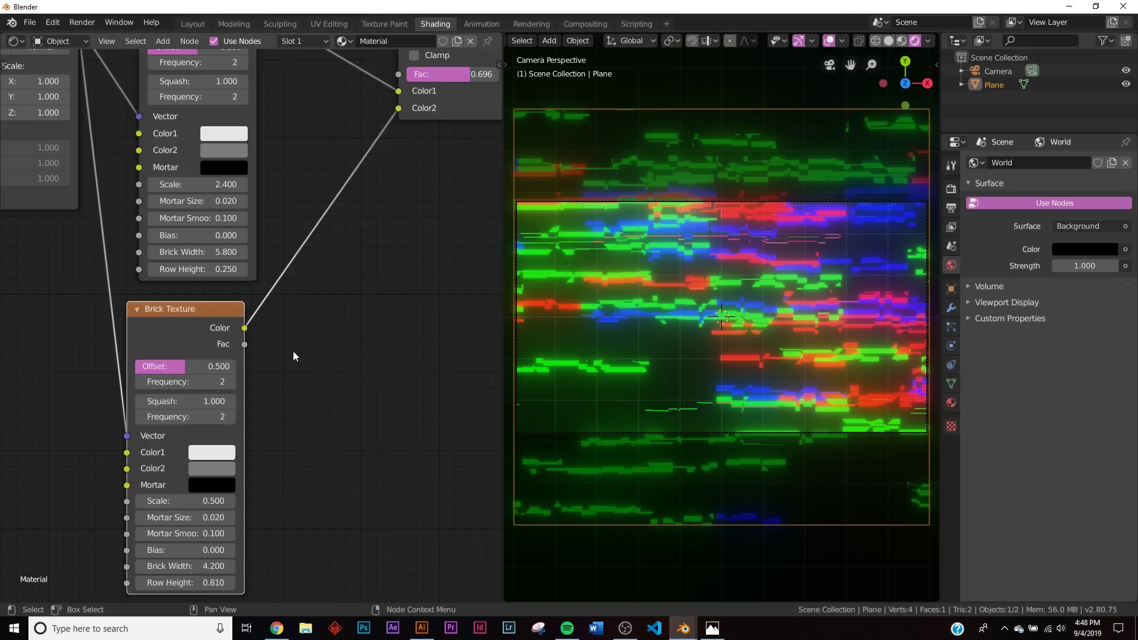
Set the default F-curve interpolation for new keyframes to Constant in the animation preferences
middle_drag(382, 242, 391, 411)
middle_drag(111, 396, 481, 346)
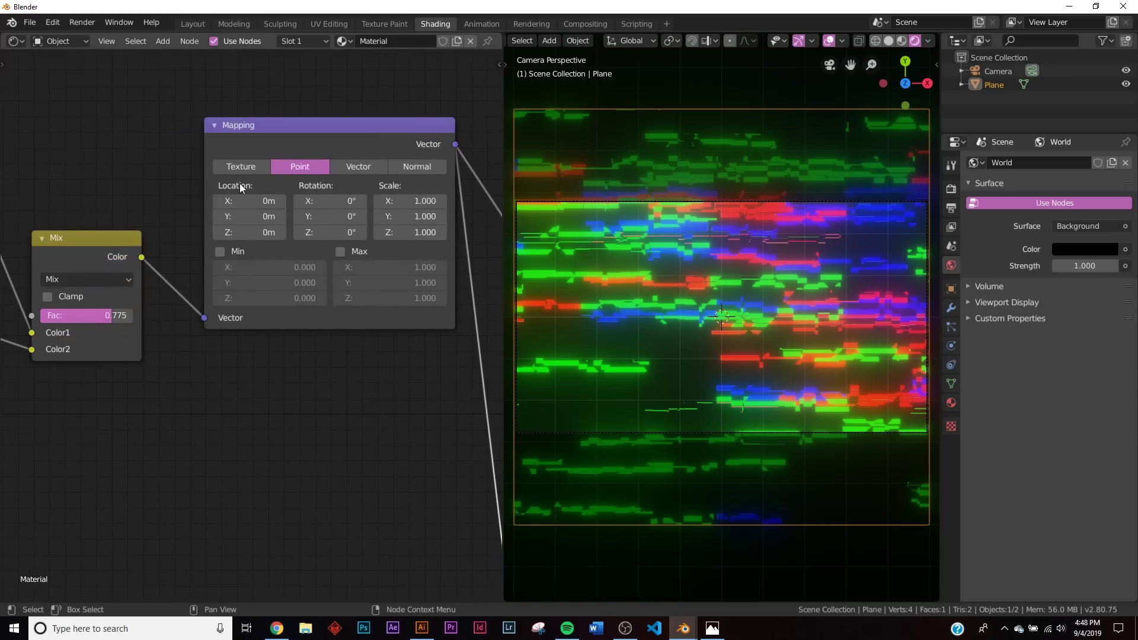
click(56, 25)
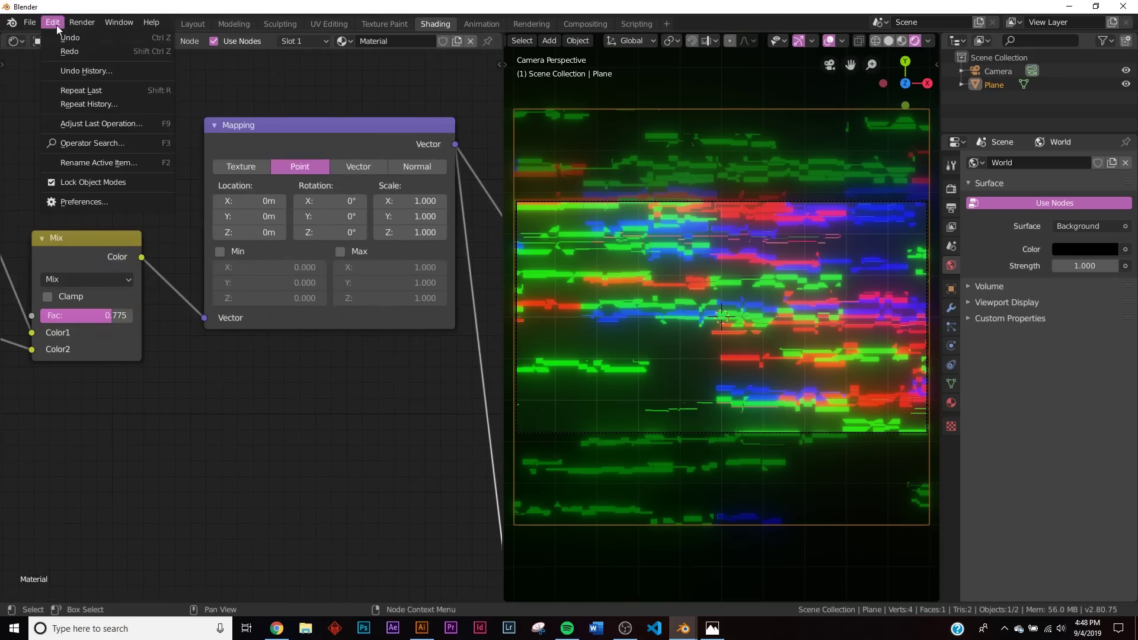
click(66, 202)
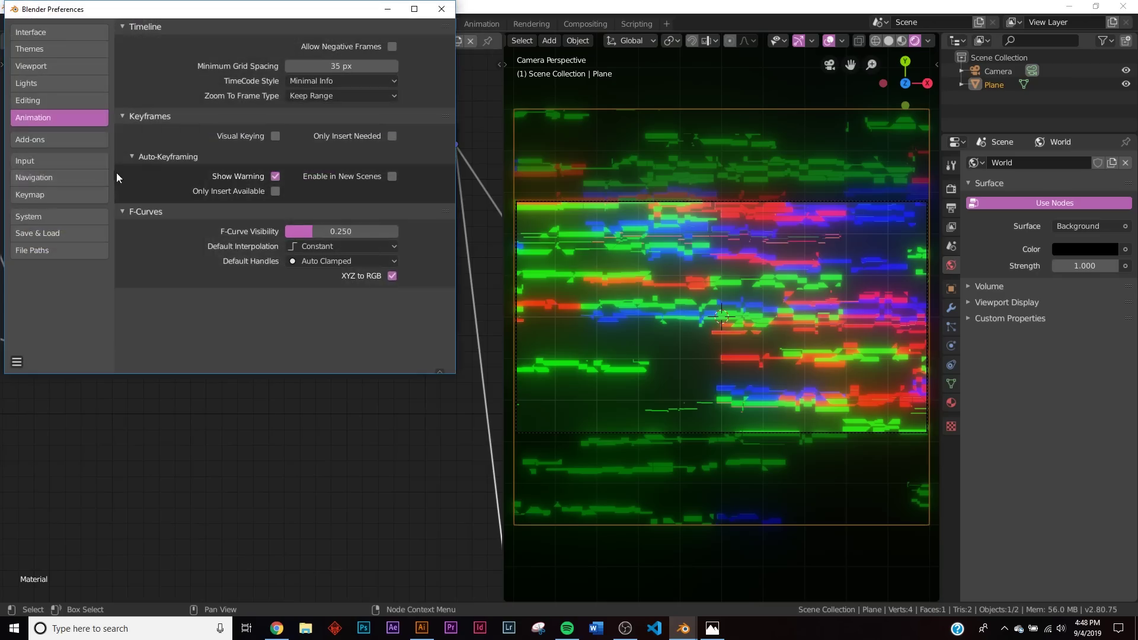
click(311, 245)
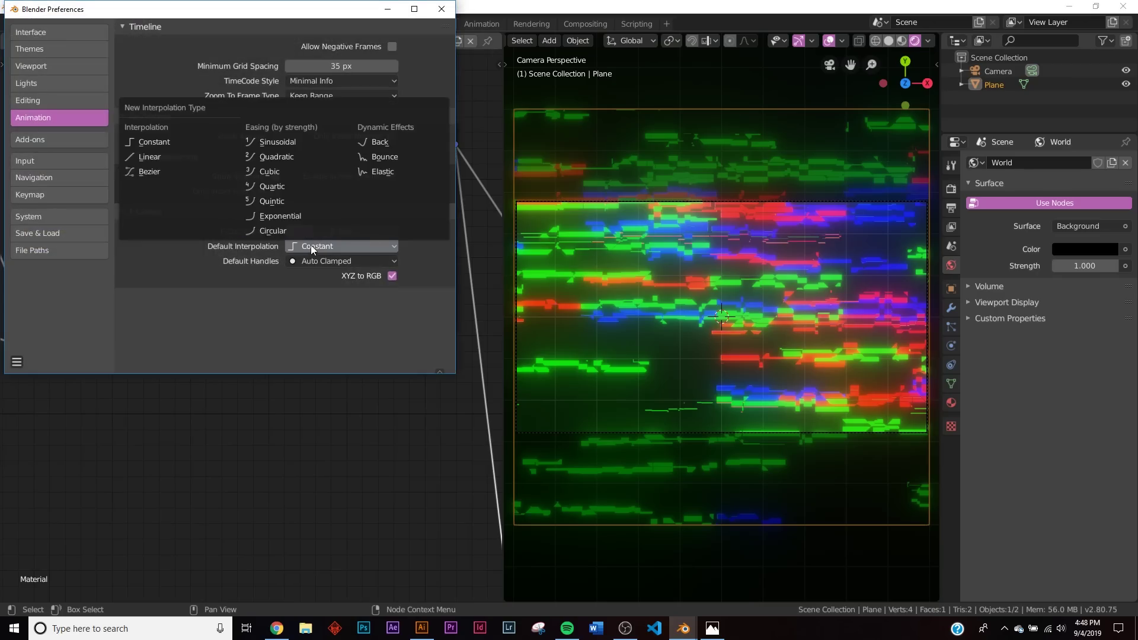
click(156, 141)
click(441, 8)
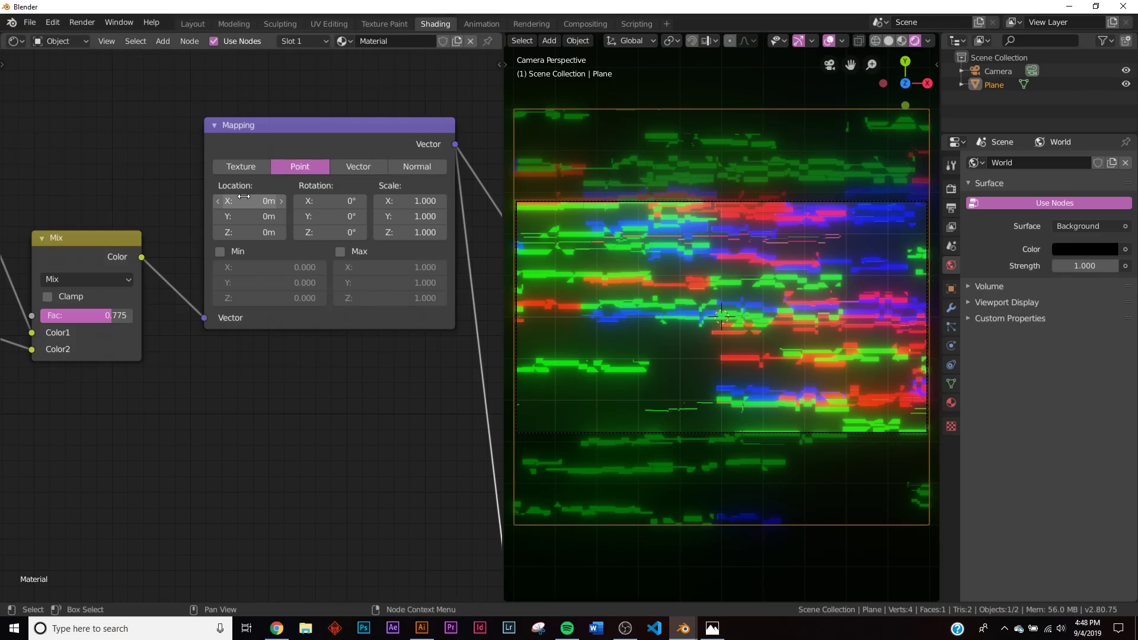
Try shifting the Mapping node's X and Y locations to preview how the glitch pattern moves
drag(243, 199, 321, 199)
key(ctrl+z)
mouse_move(243, 216)
mouse_down()
mouse_move(202, 216)
mouse_move(249, 217)
mouse_up()
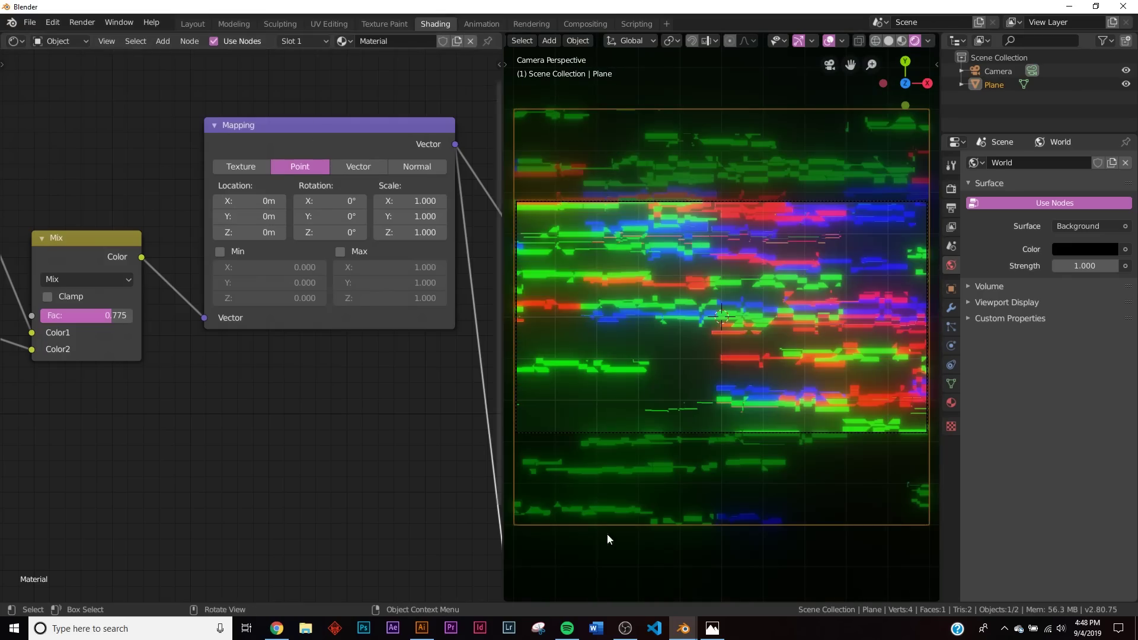
Split a short area off the bottom of the 3D viewport and turn it into a Timeline
drag(507, 600, 507, 542)
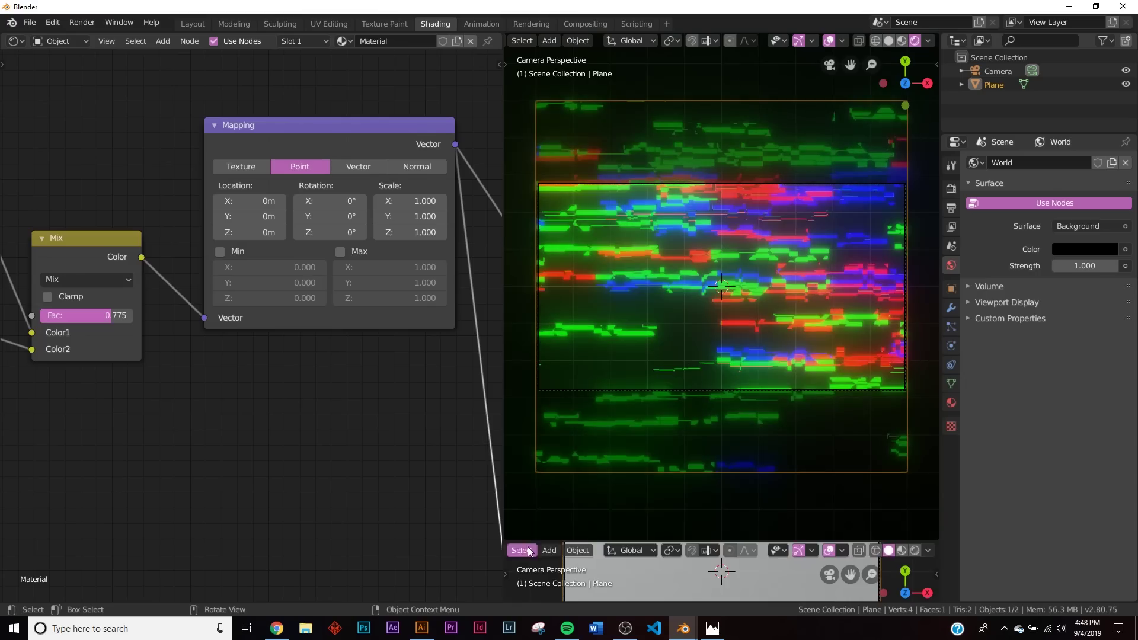
click(555, 550)
click(520, 550)
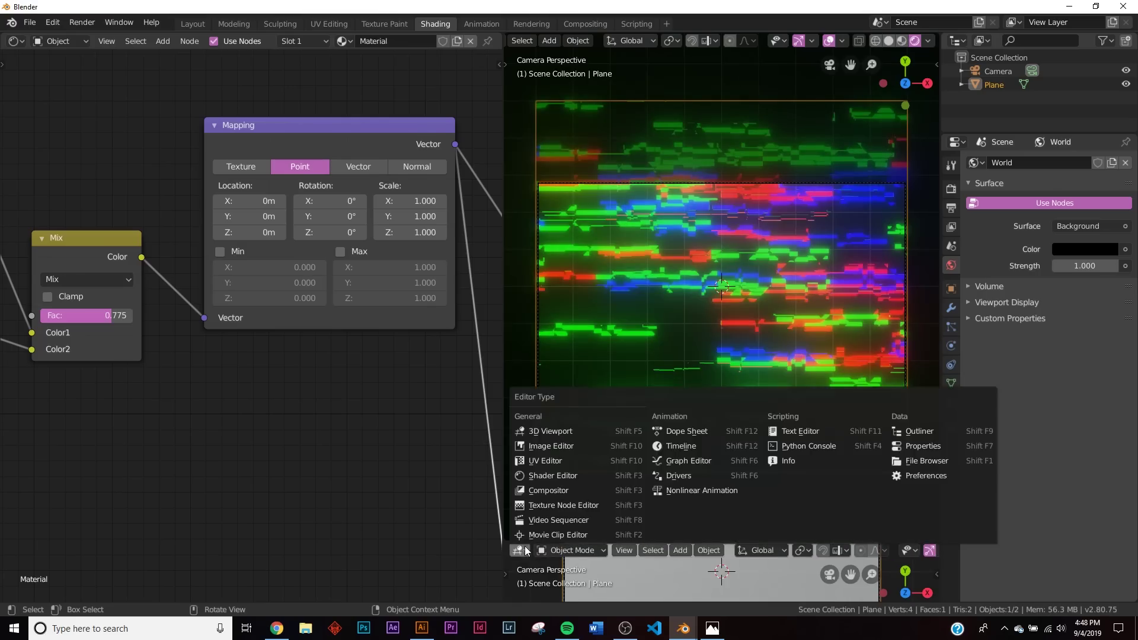
click(675, 446)
Set the animation's end frame to 80
scroll(913, 554, down, 3)
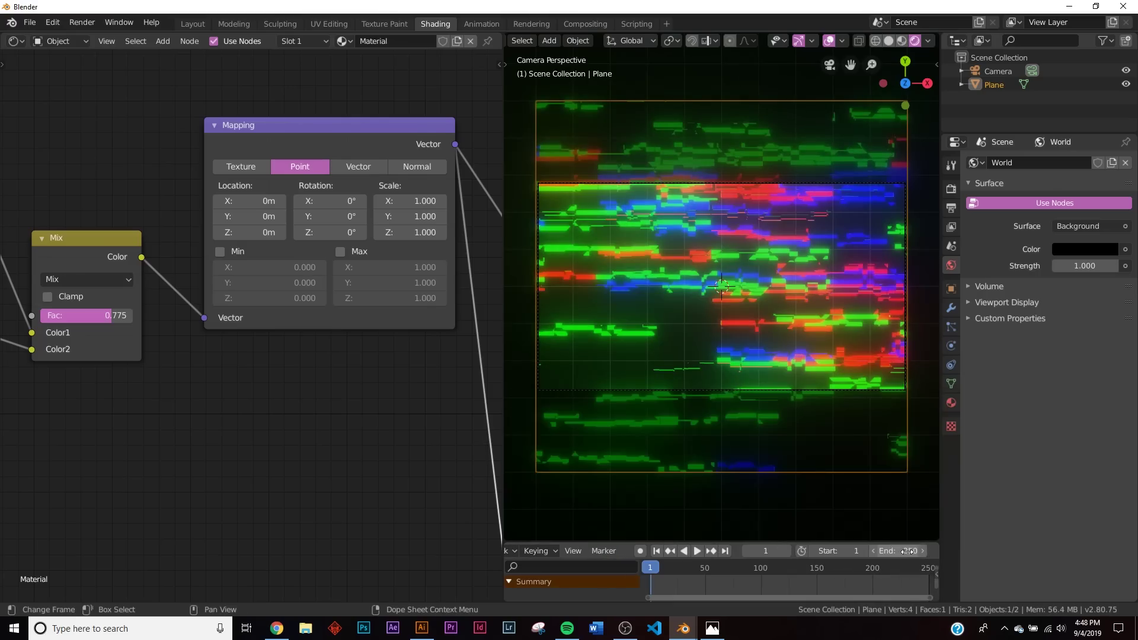
click(907, 550)
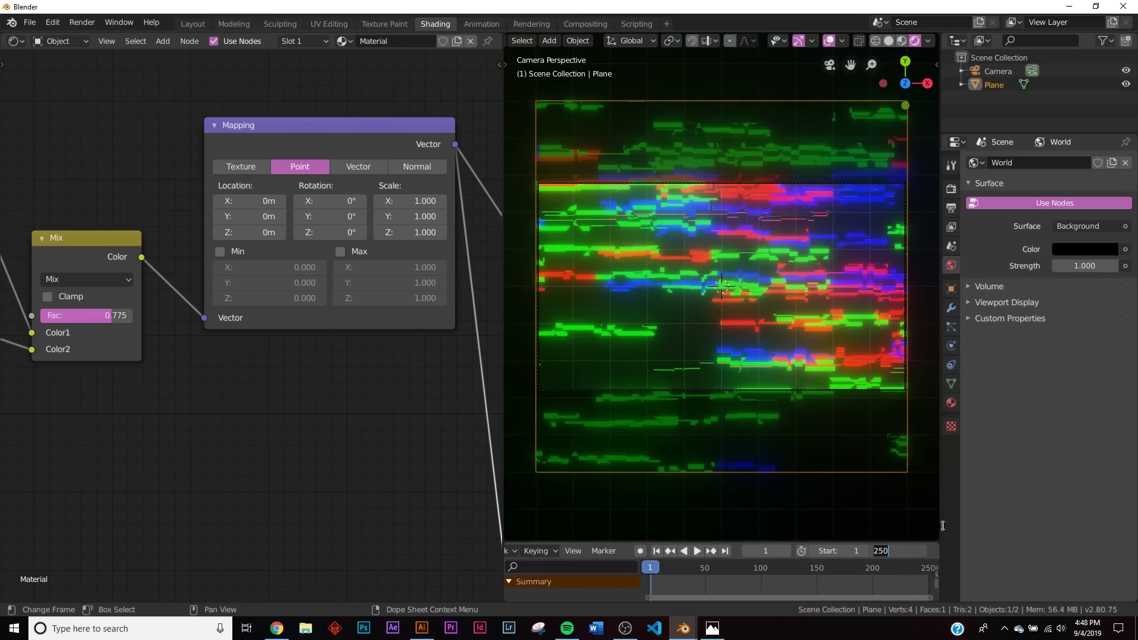
text(120)
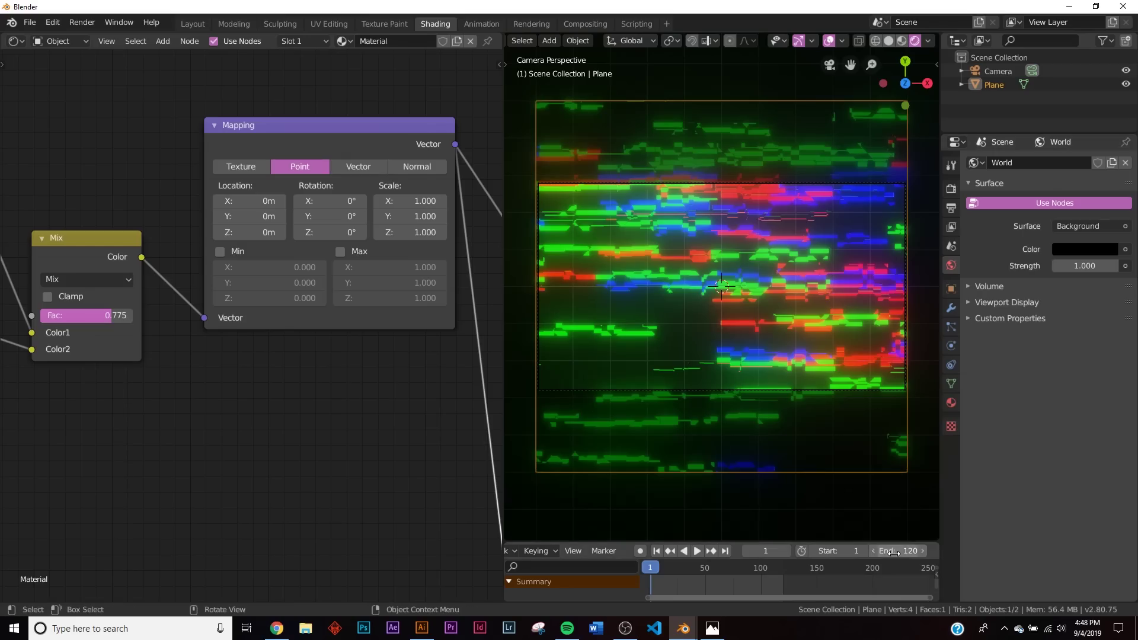
text(080)
key(Return)
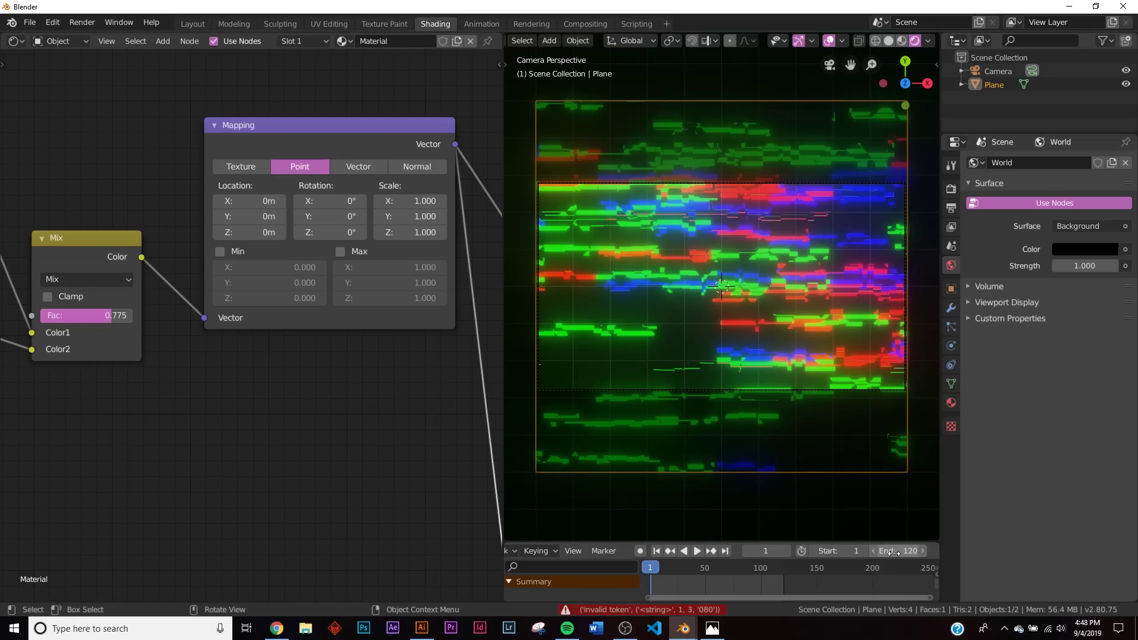
text(0)
key(Return)
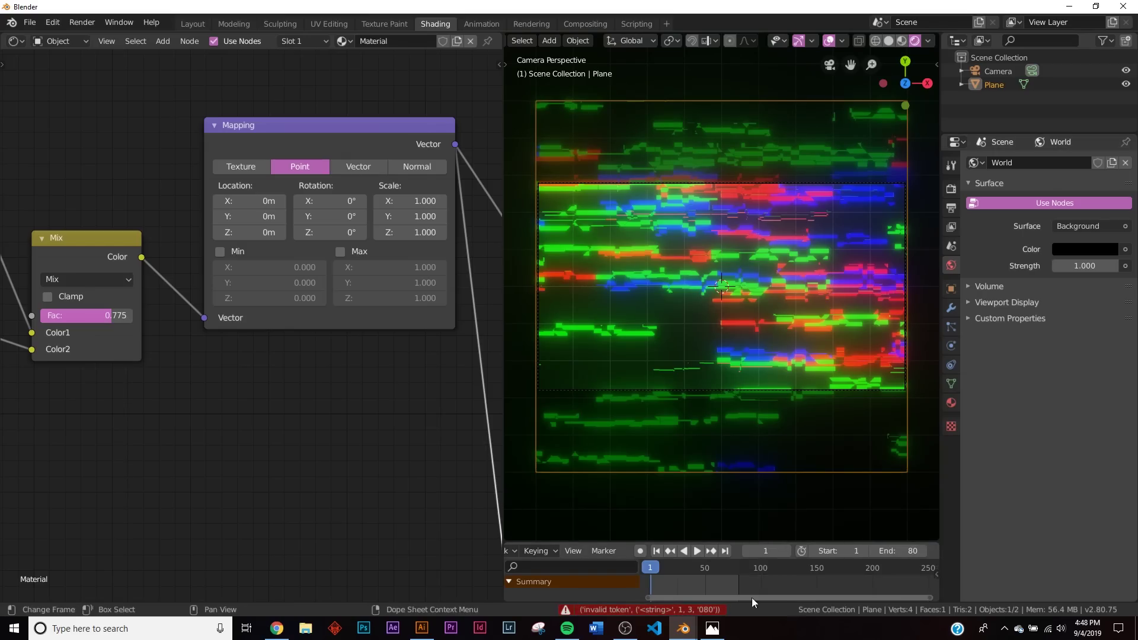
Insert keyframes for the Mapping node's Location at frame 1 with all three axes at 0 m
scroll(753, 596, up, 2)
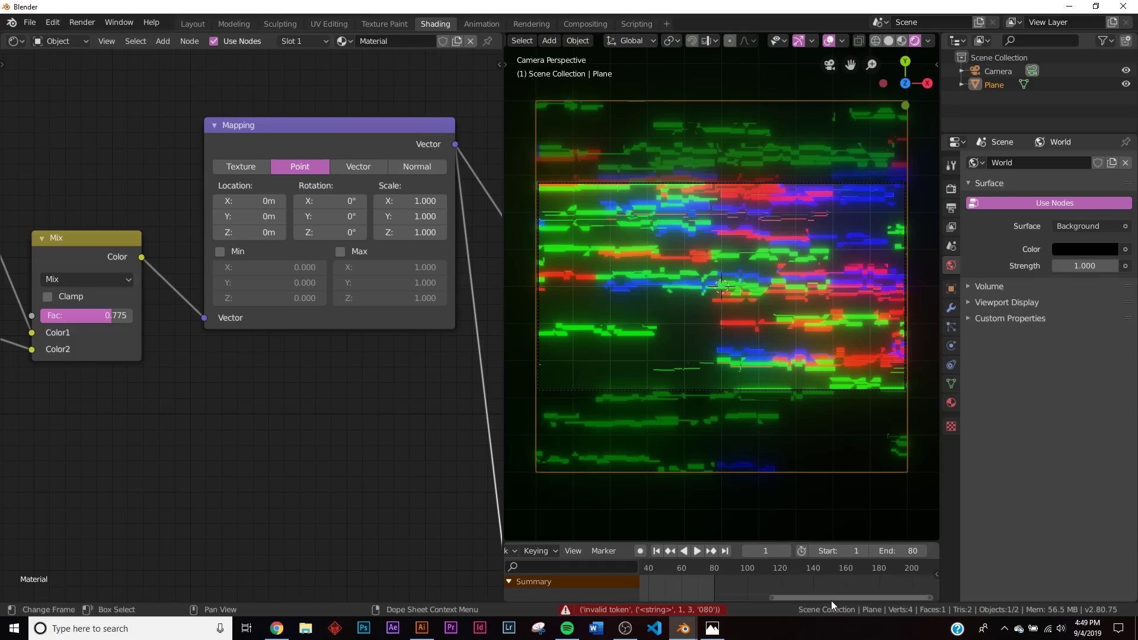
drag(831, 600, 770, 596)
scroll(773, 583, up, 2)
scroll(246, 173, up, 2)
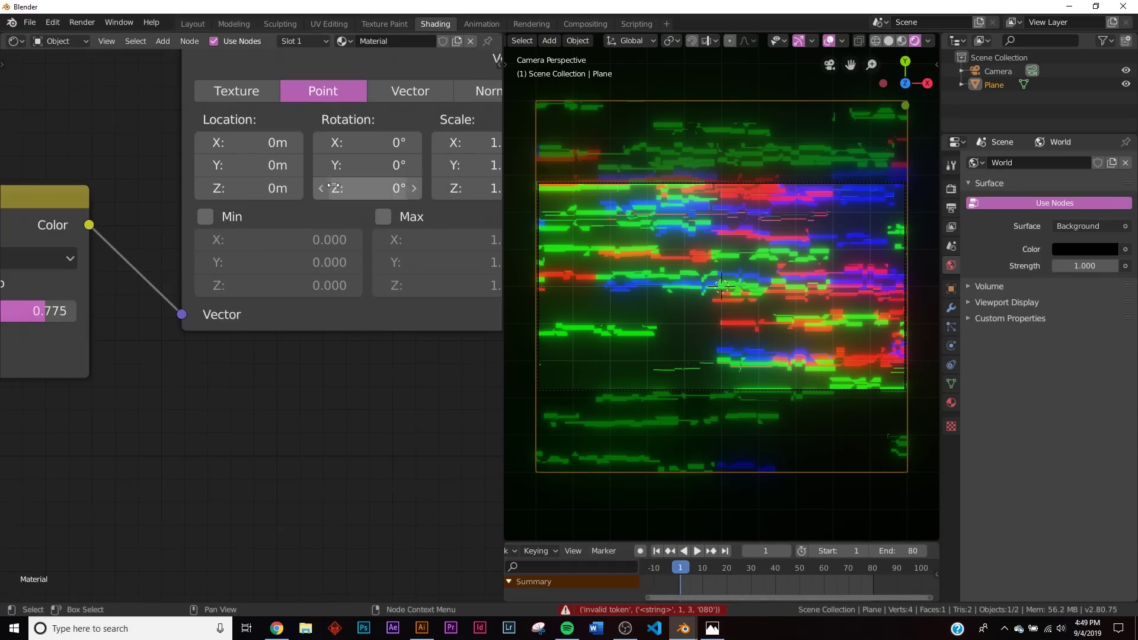
right_click(249, 165)
click(248, 160)
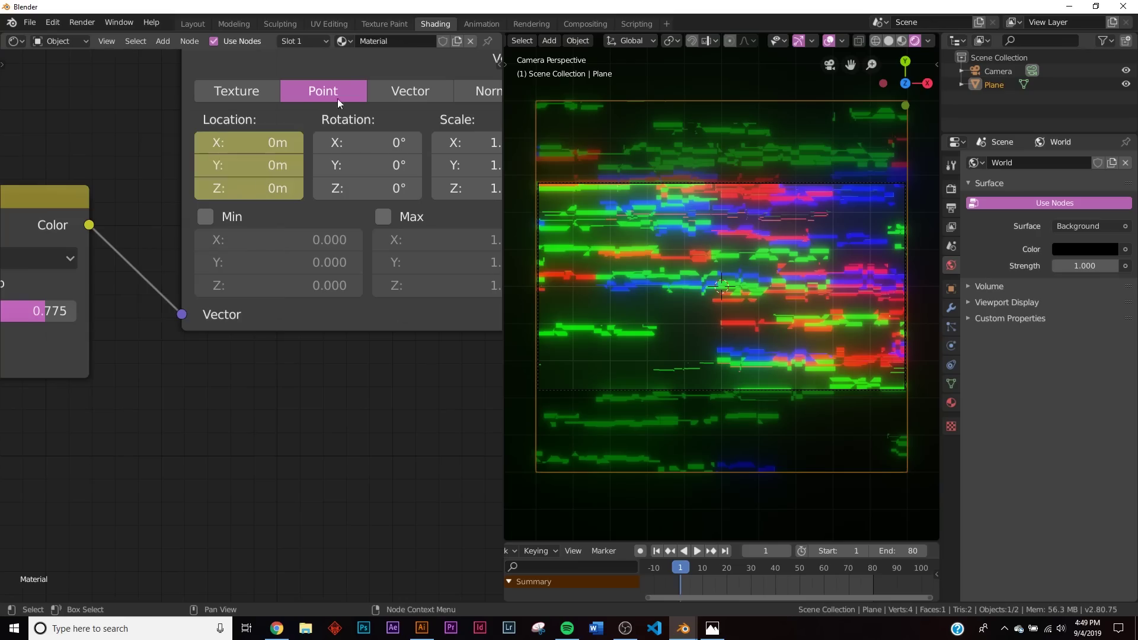
middle_drag(338, 102, 231, 298)
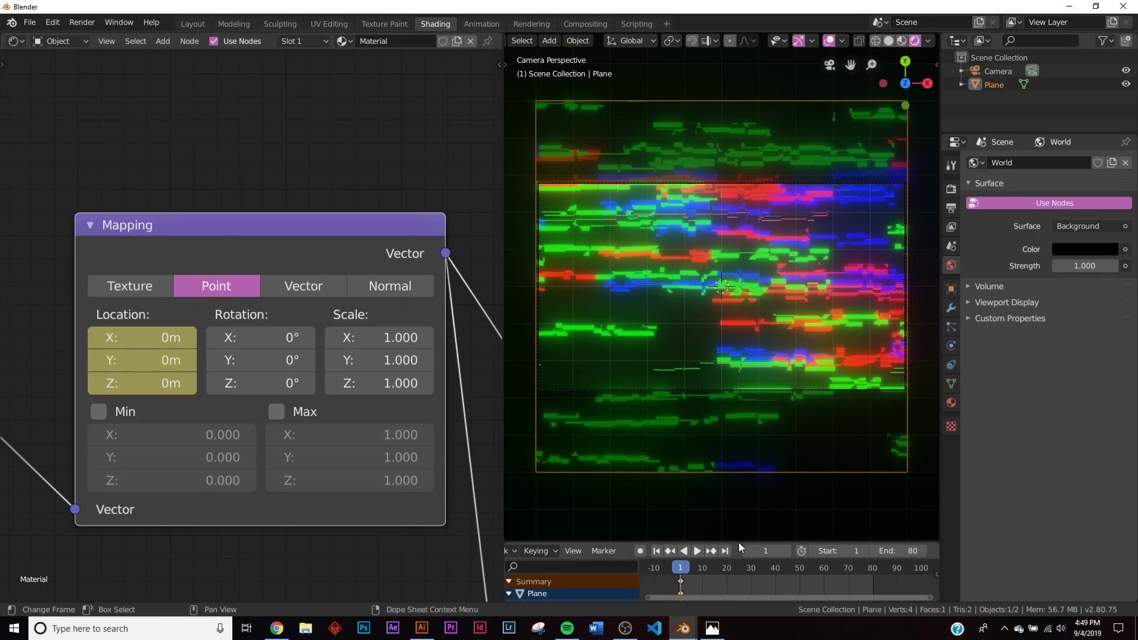
Enlarge the Timeline, then set the Mapping node's Y location to 29.8 m at frame 80 and keyframe it
drag(738, 540, 735, 494)
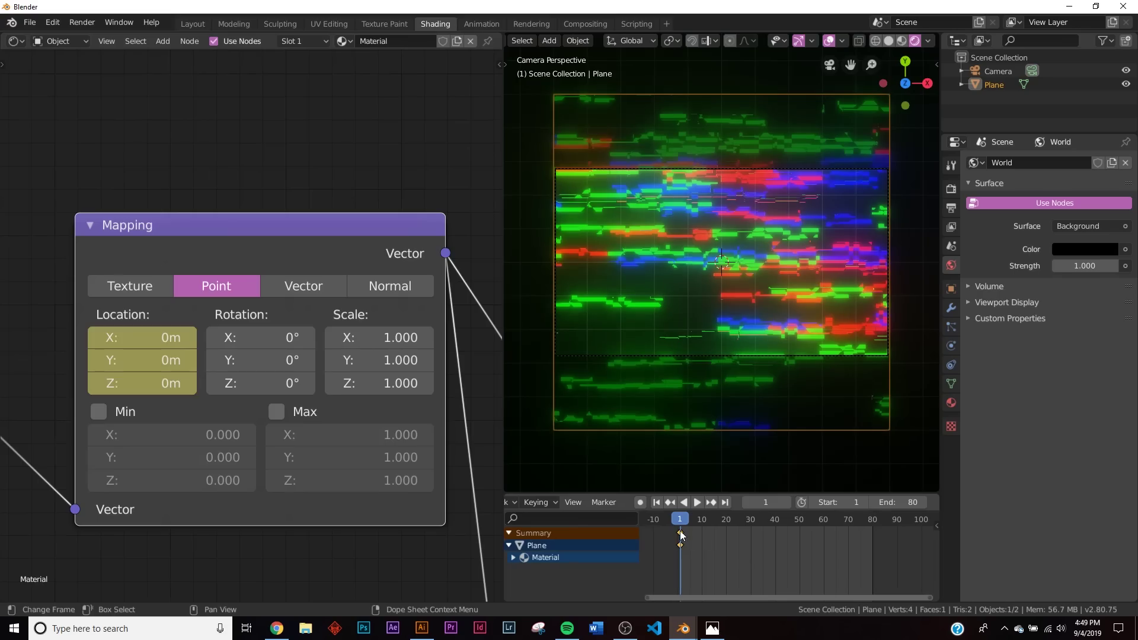
click(725, 502)
drag(143, 360, 221, 359)
right_click(144, 357)
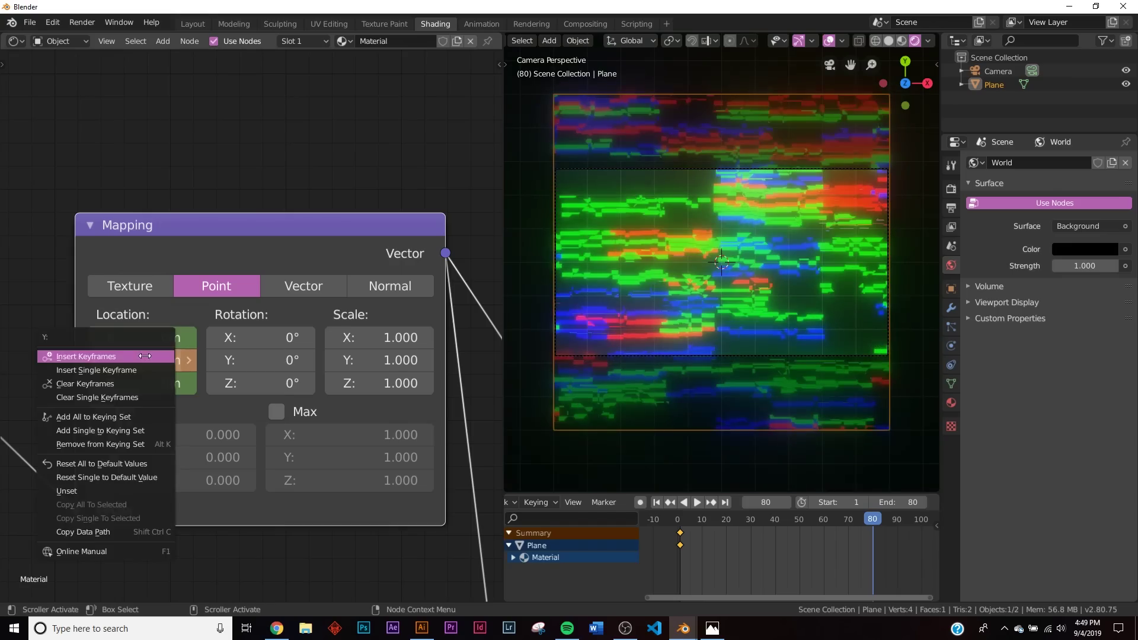
click(144, 355)
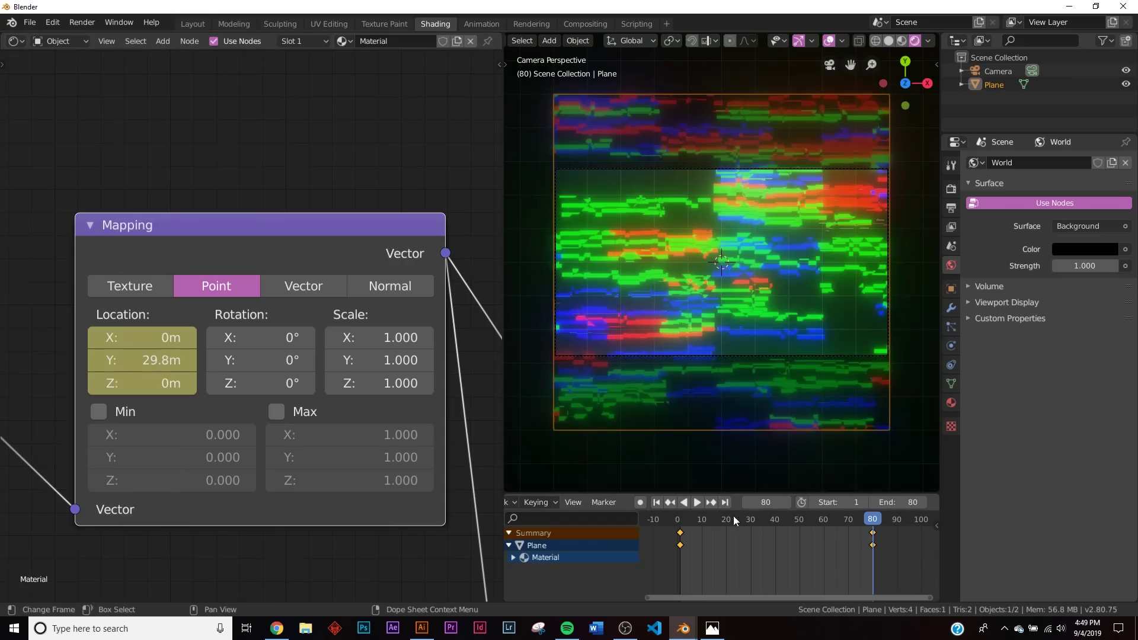
Play the animation from the first frame to check the pattern's motion, and return to the last frame
click(657, 502)
click(703, 502)
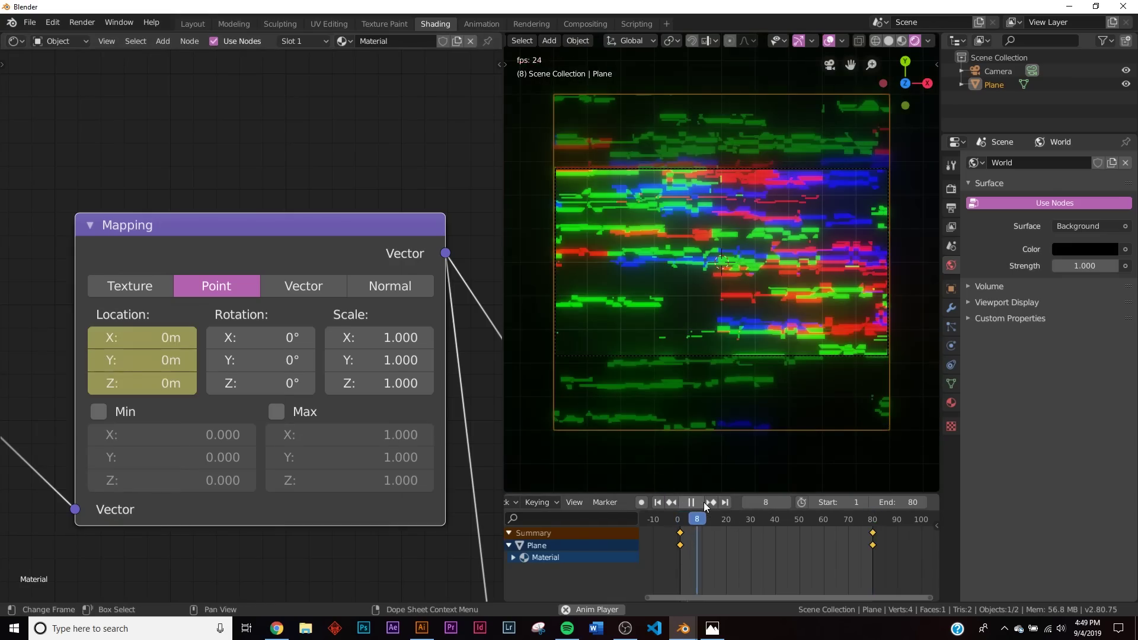
click(722, 502)
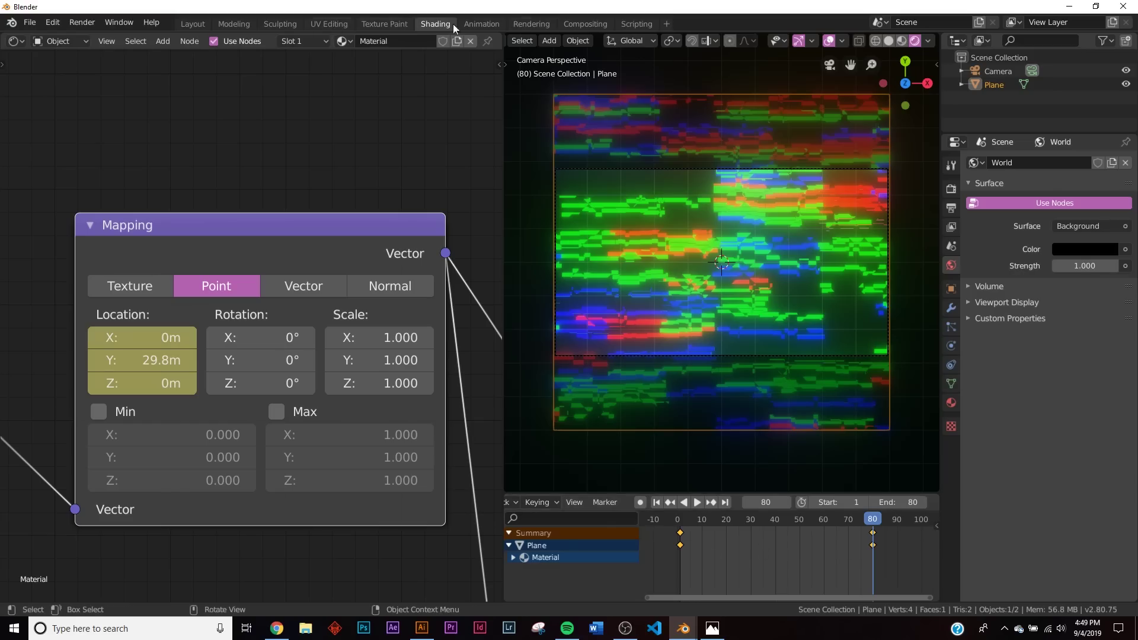
Switch to the Animation workspace and show the larger viewport through the camera with Rendered shading
click(473, 23)
key(KP_0)
key(z)
click(771, 254)
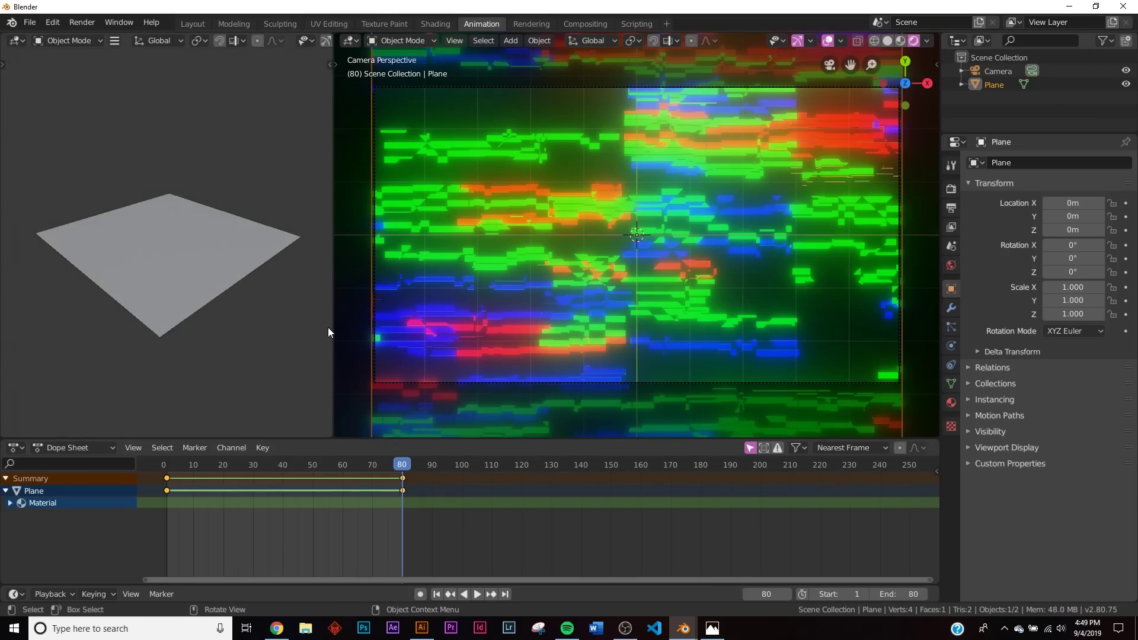
Widen the plain solid-shaded viewport's area and change it into a Graph Editor
drag(331, 335, 550, 332)
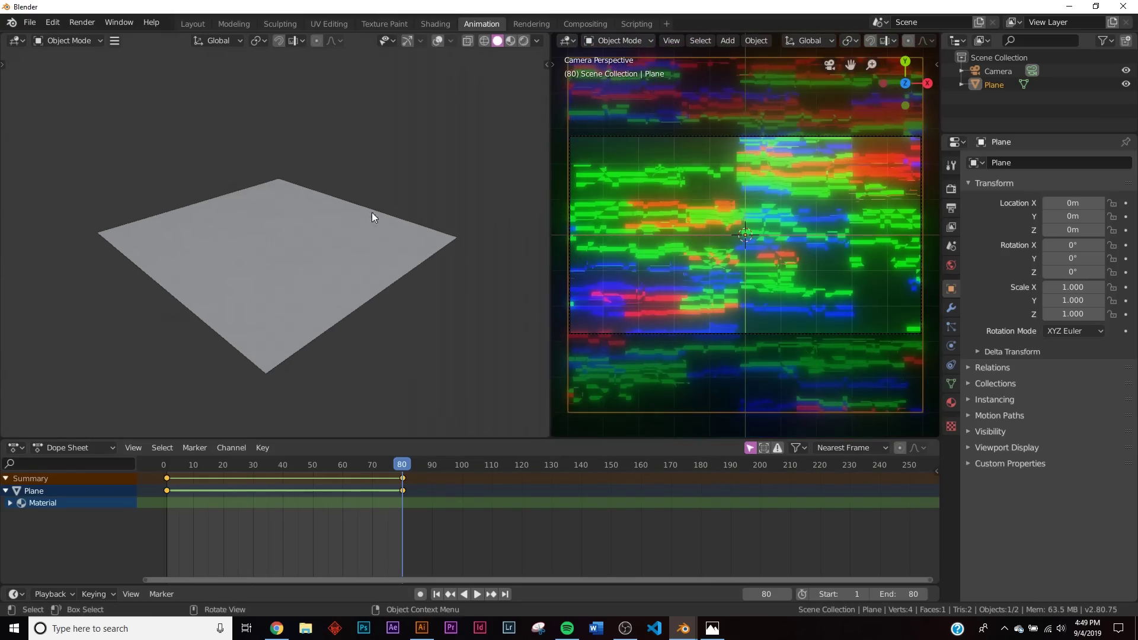
click(18, 40)
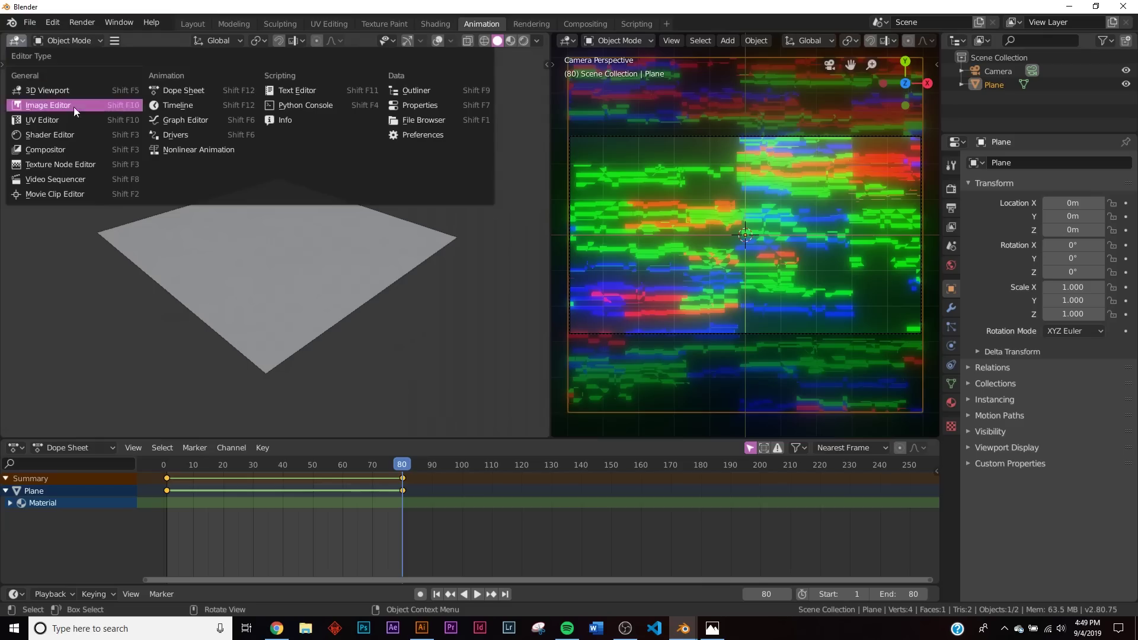
click(202, 122)
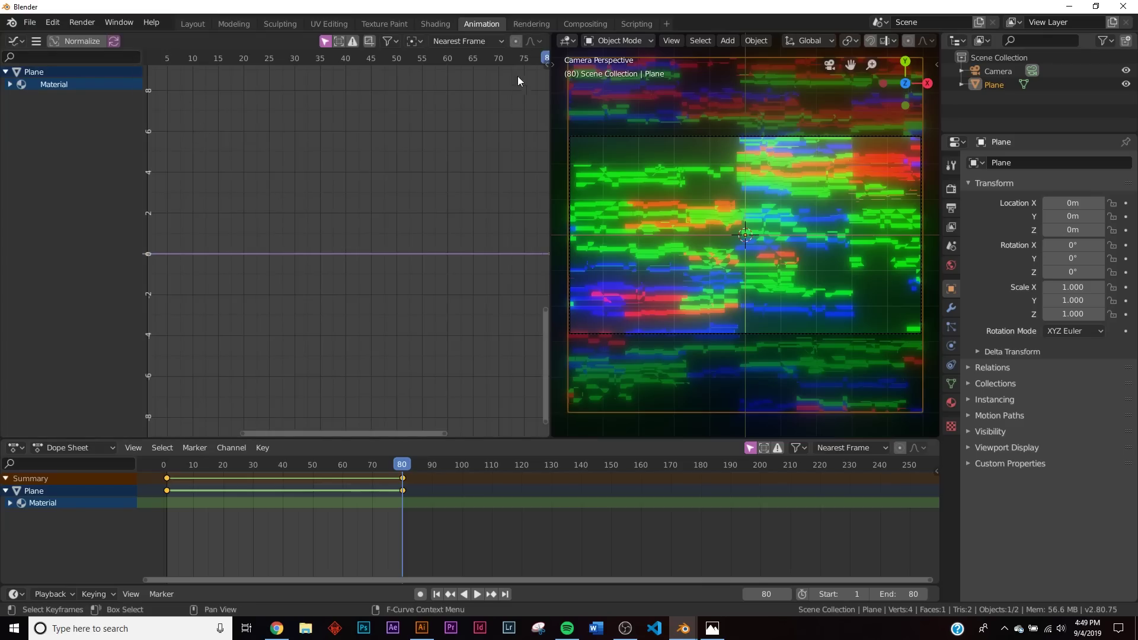
Add a Noise modifier to the Mapping node's X Location F-curve and check the location values in the Shading workspace
drag(546, 64, 386, 88)
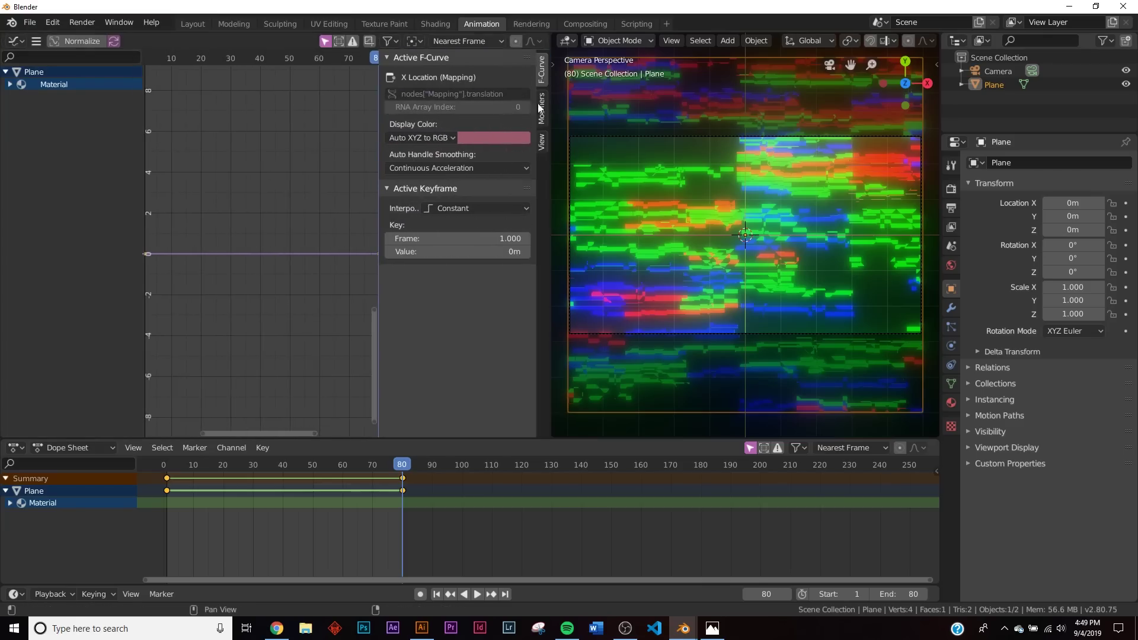
click(542, 110)
click(429, 77)
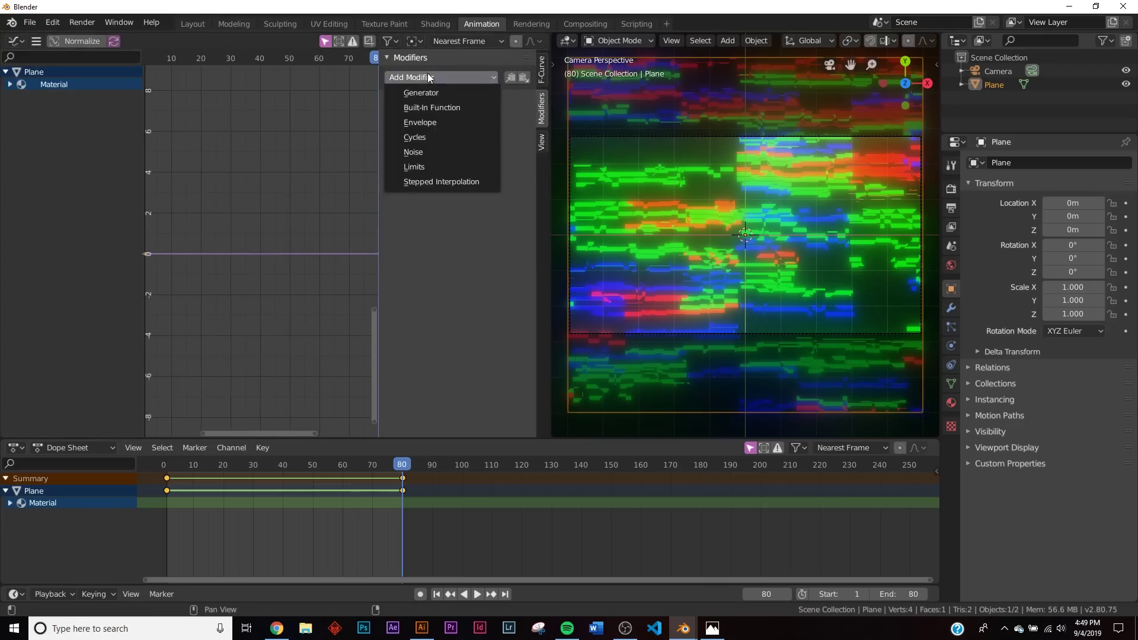
click(441, 153)
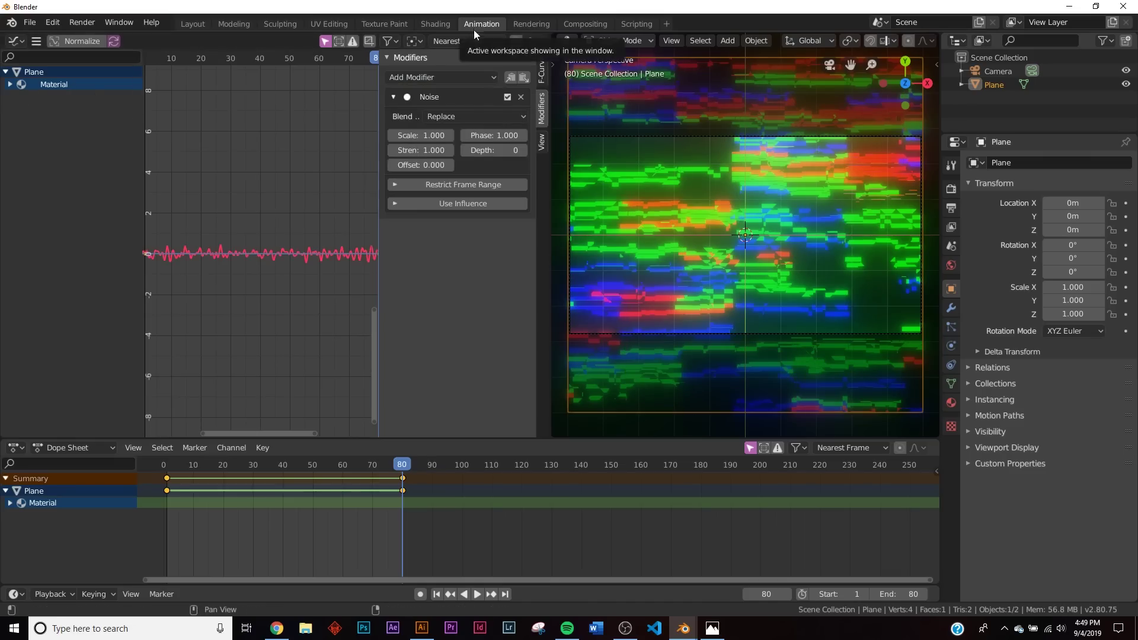
click(422, 23)
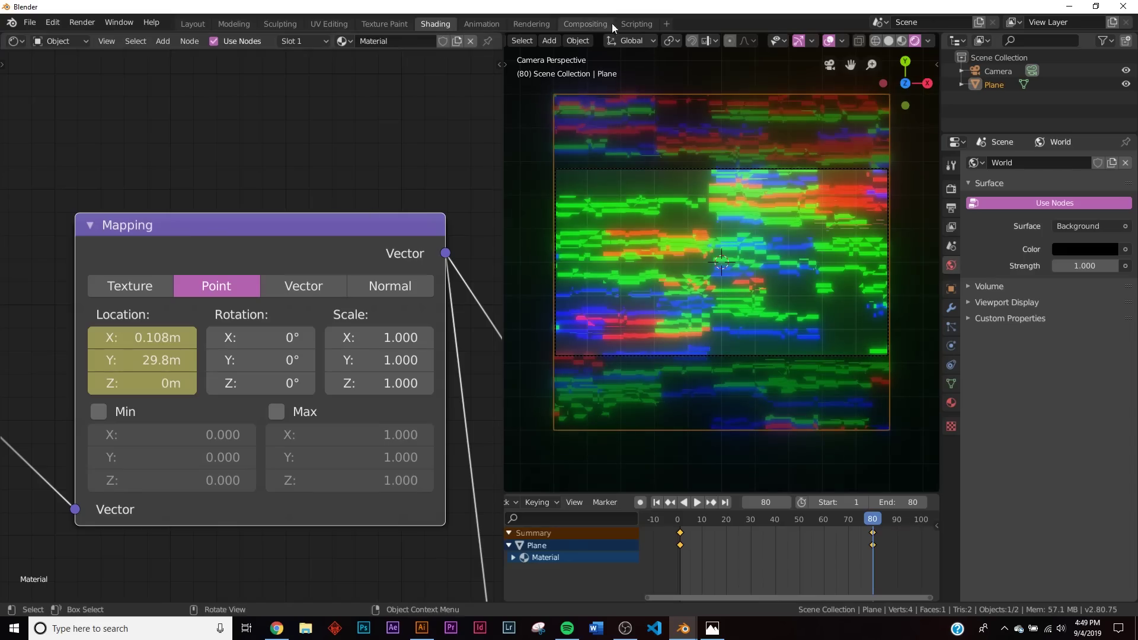
click(493, 24)
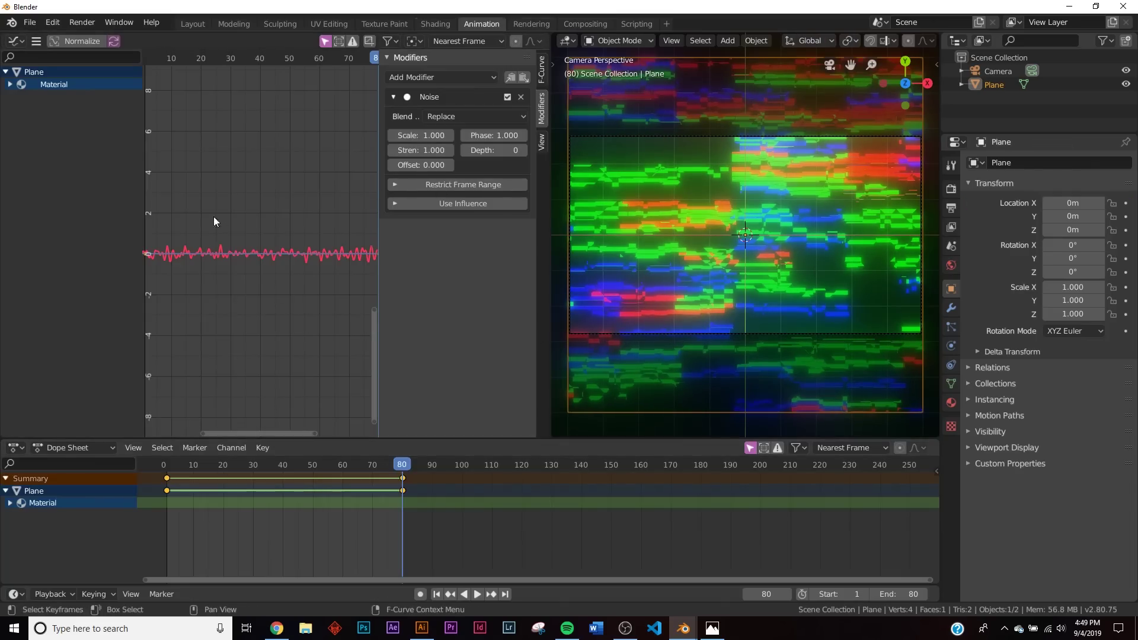
Remove the X Location curve's Noise modifier, add a fresh Noise modifier, and briefly play the animation
click(519, 98)
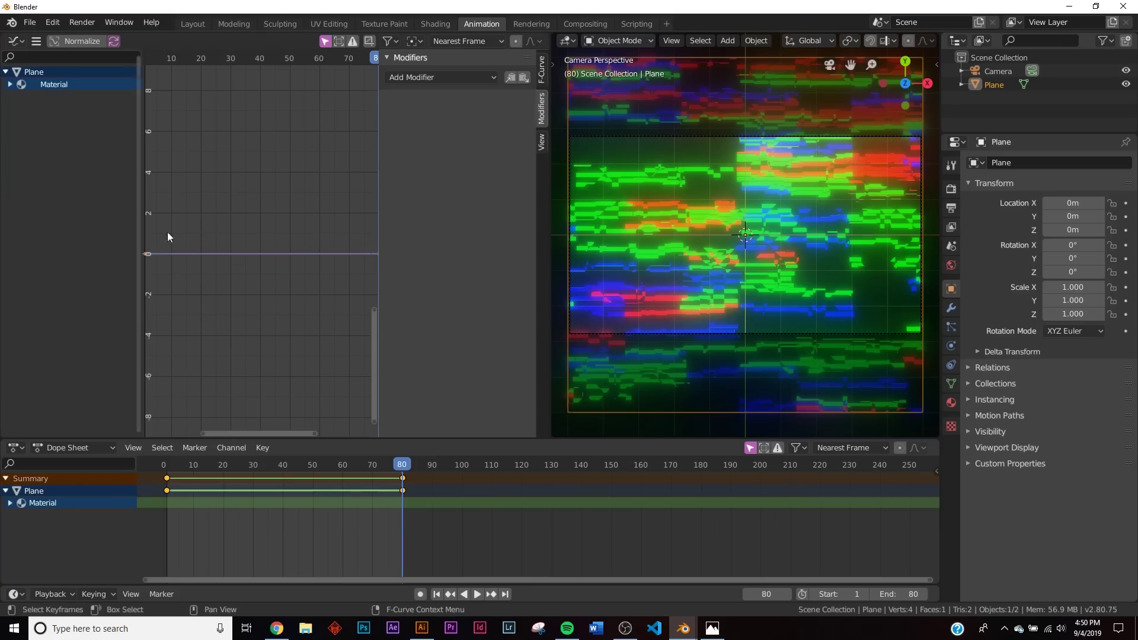
click(411, 77)
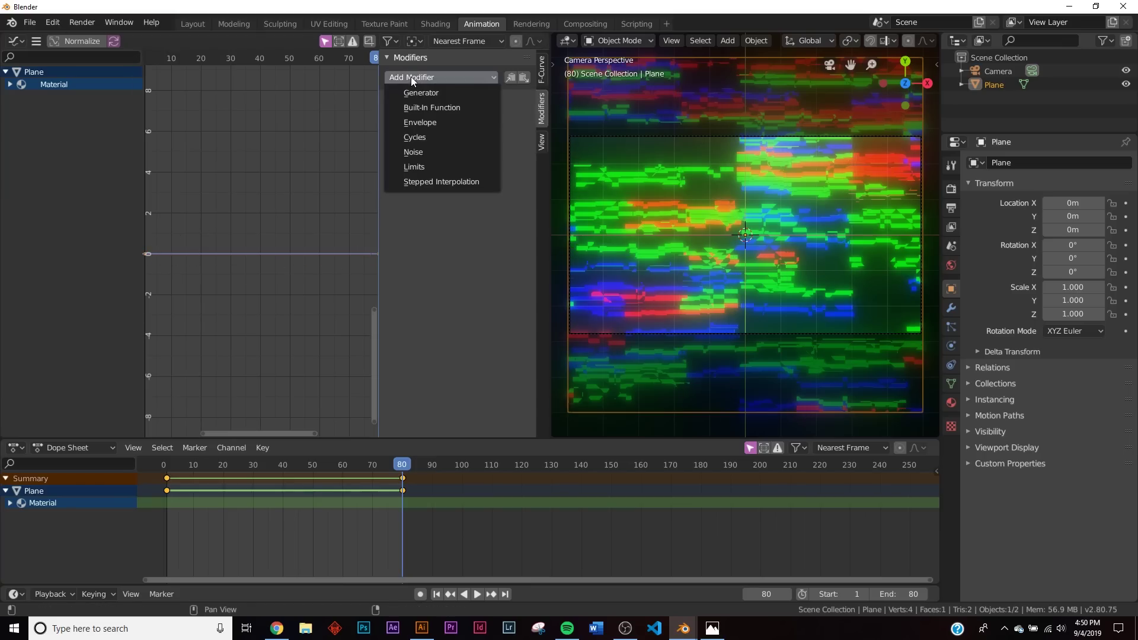
click(420, 152)
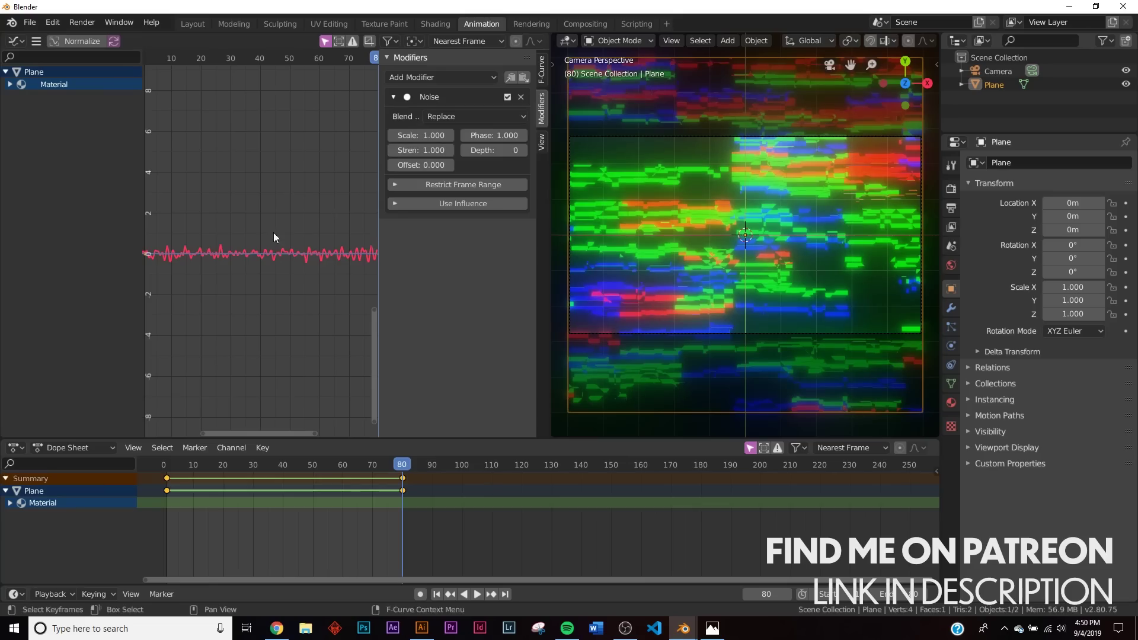
click(481, 594)
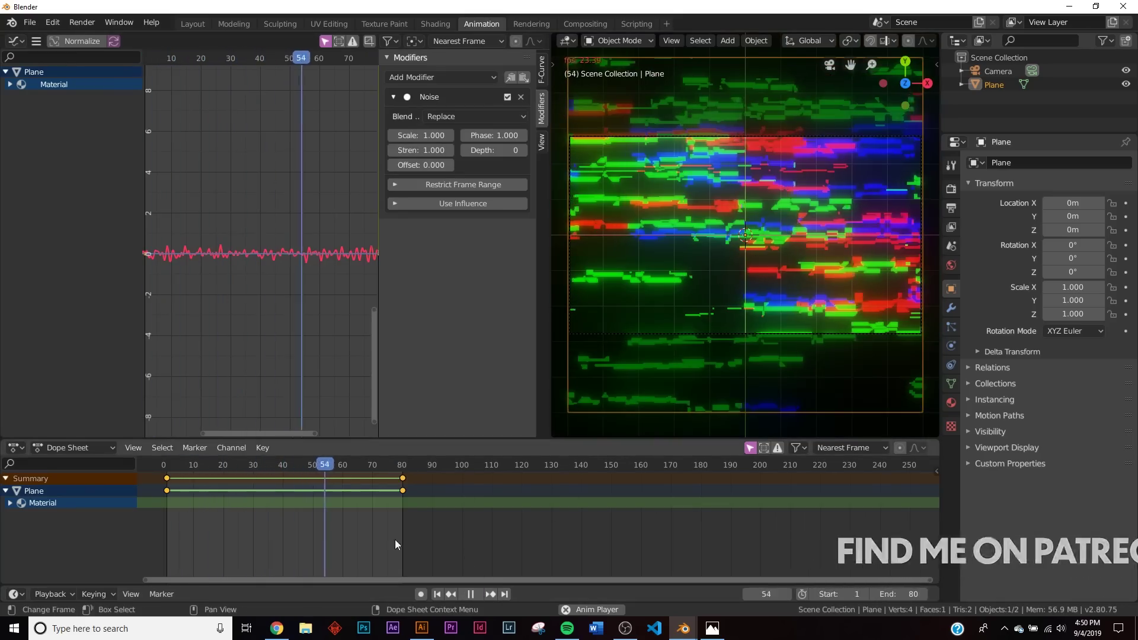
click(473, 596)
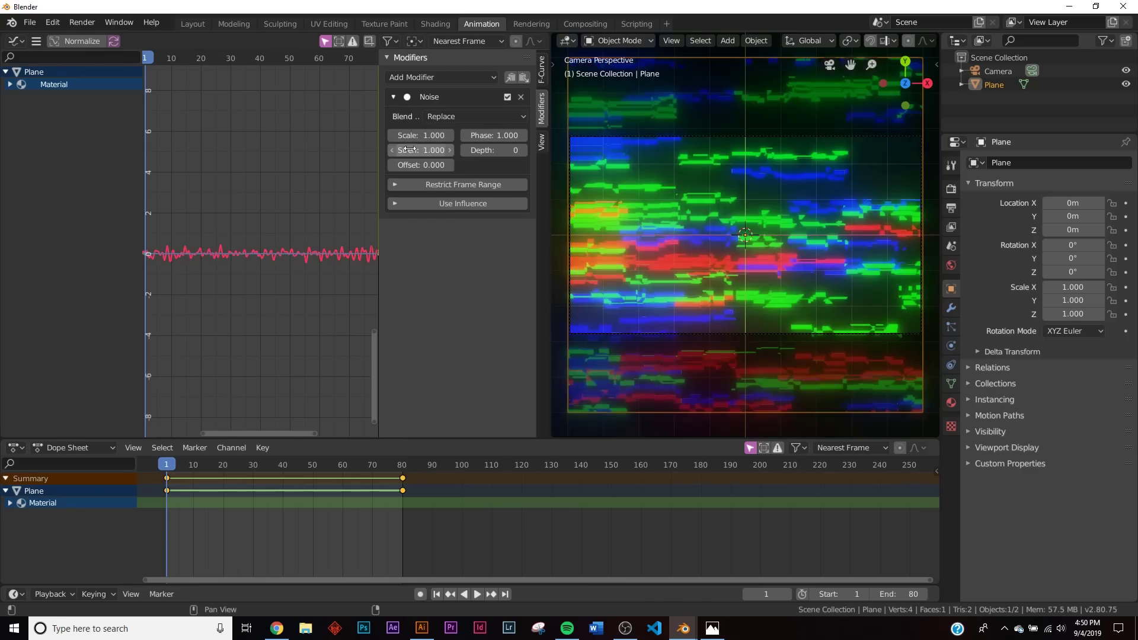
Set the Noise modifier's Strength to 20.9 and Scale to -0.2, and play the animation to check the glitch motion
drag(409, 149, 356, 135)
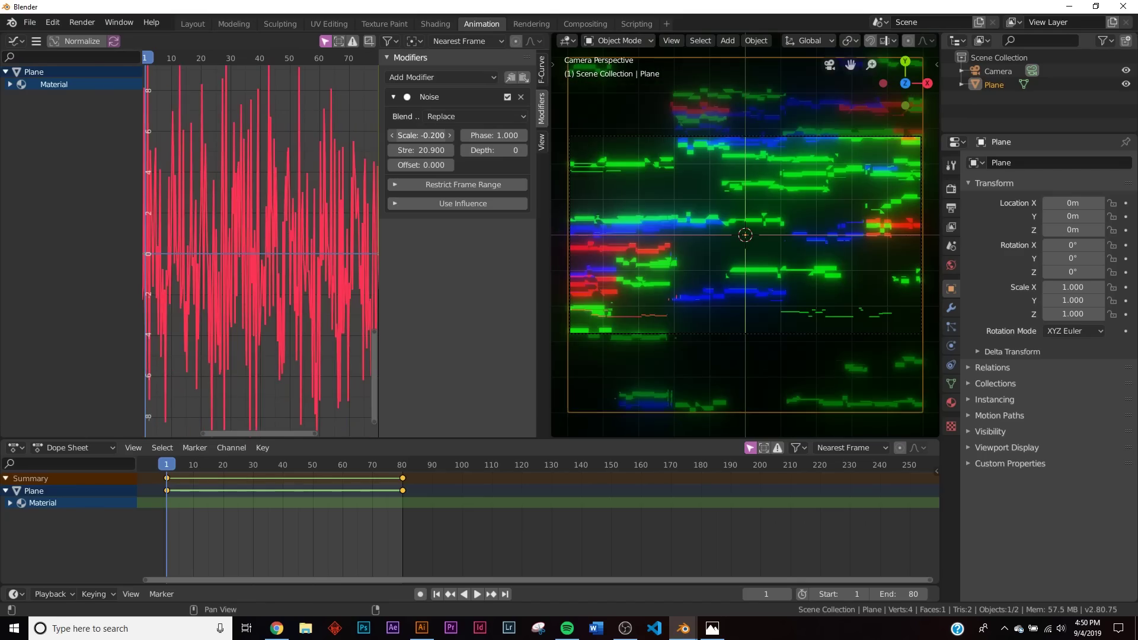
click(478, 594)
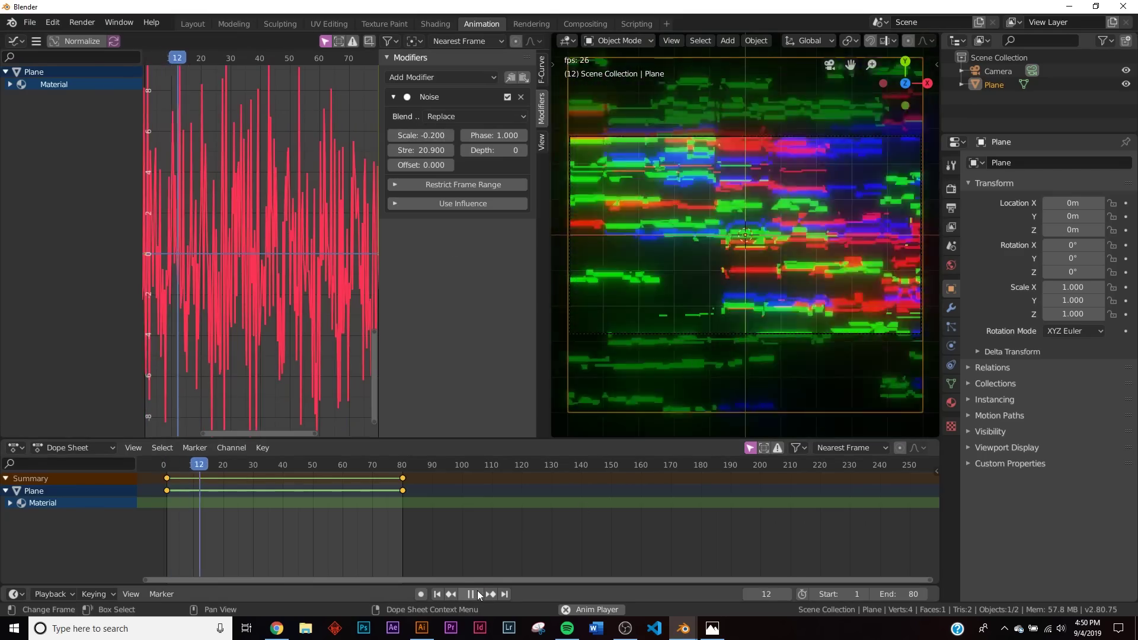
scroll(762, 225, up, 3)
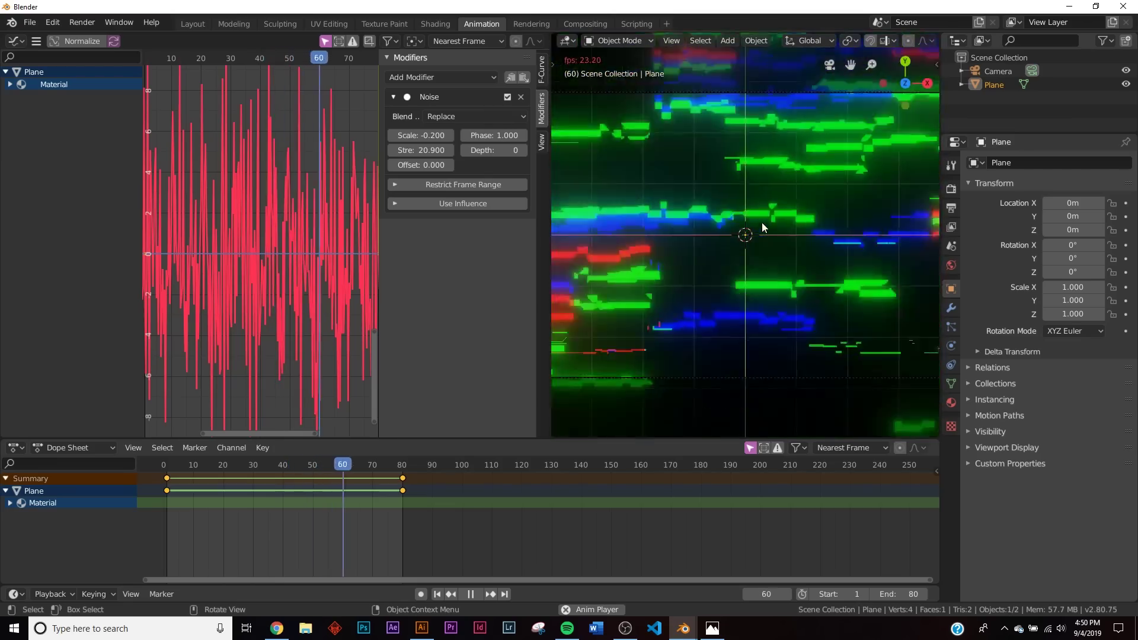
scroll(762, 227, down, 3)
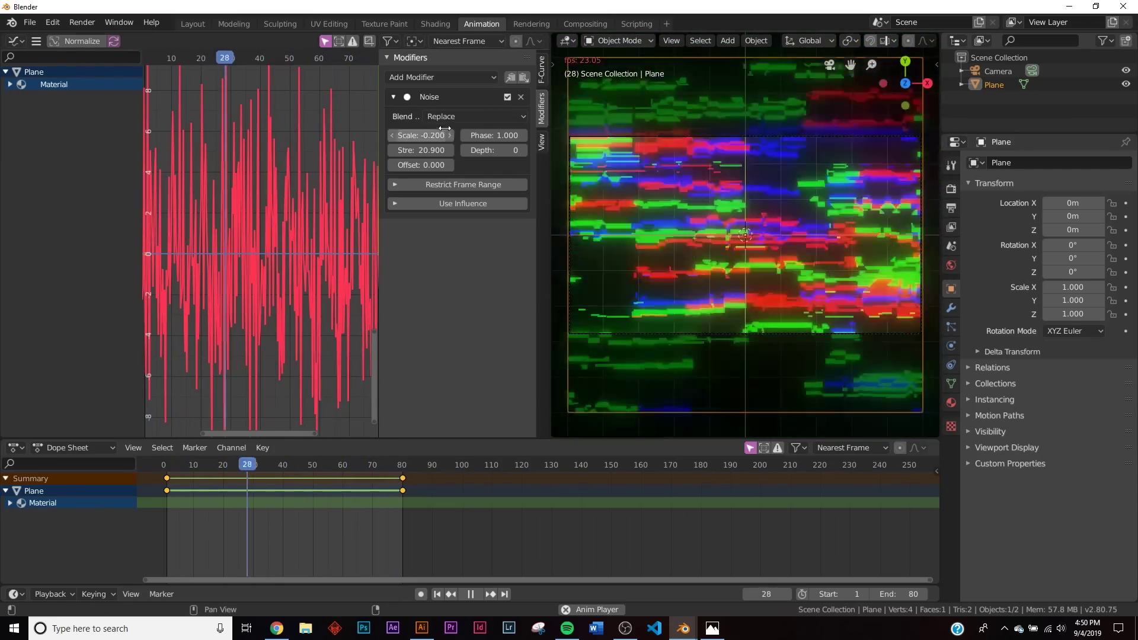
Set the Noise modifier's Phase to 7.9, Offset to -2.9, Scale to 0.03 and Strength to 48.1 during playback, and stop the animation
drag(477, 135, 492, 136)
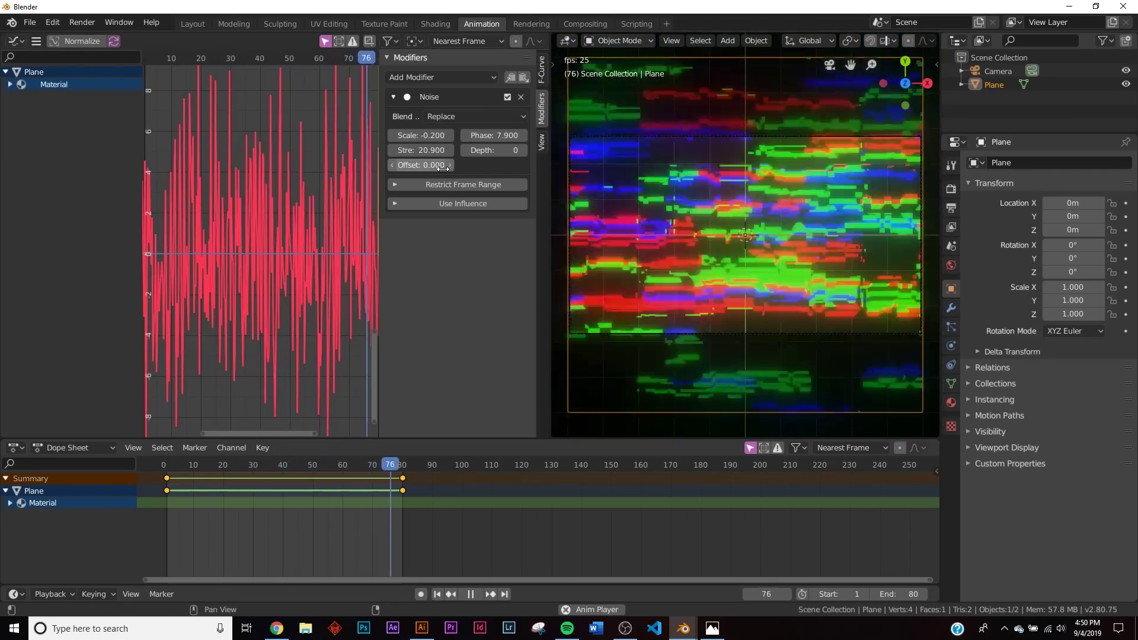
drag(421, 165, 439, 164)
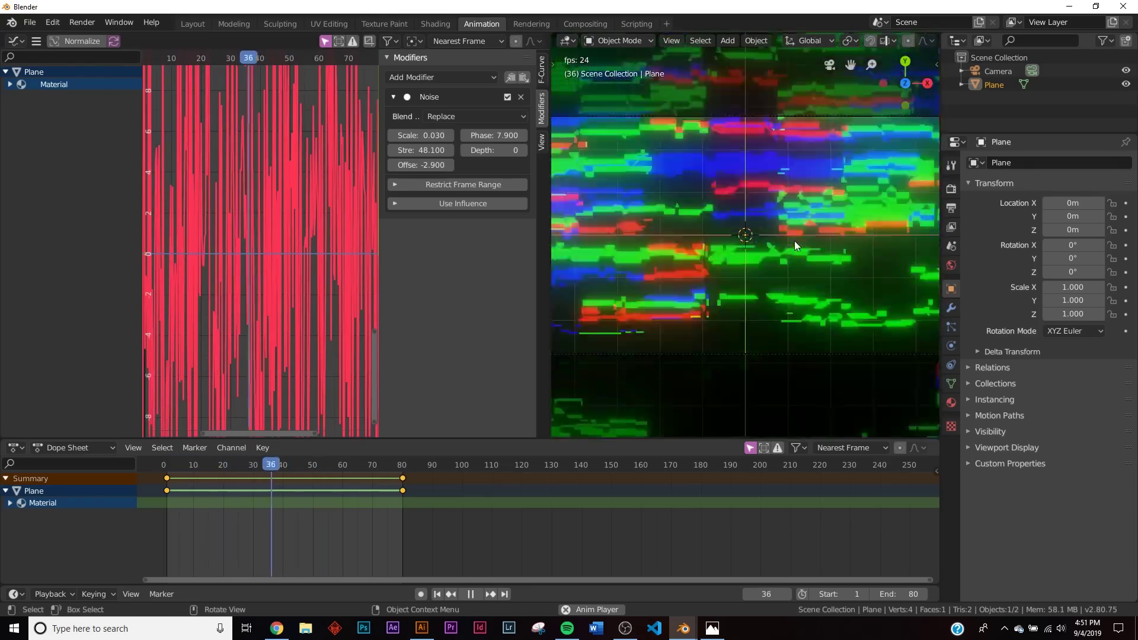
scroll(795, 242, down, 1)
key(Escape)
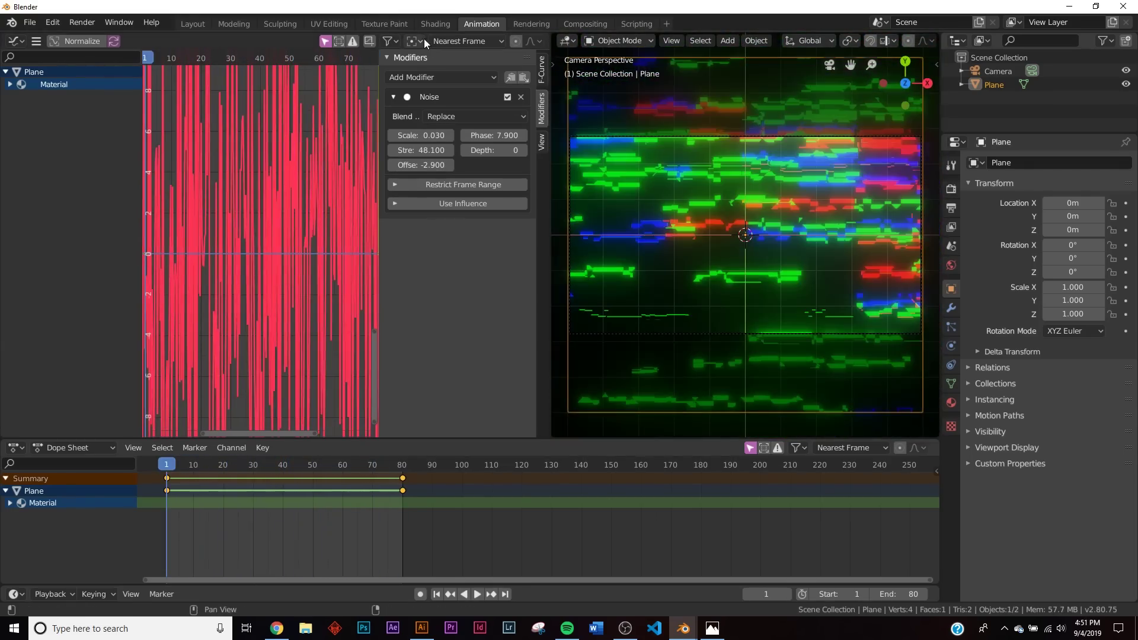
Switch to the Shading workspace and set the default F-curve interpolation in the preferences to Linear
click(433, 24)
scroll(248, 246, down, 4)
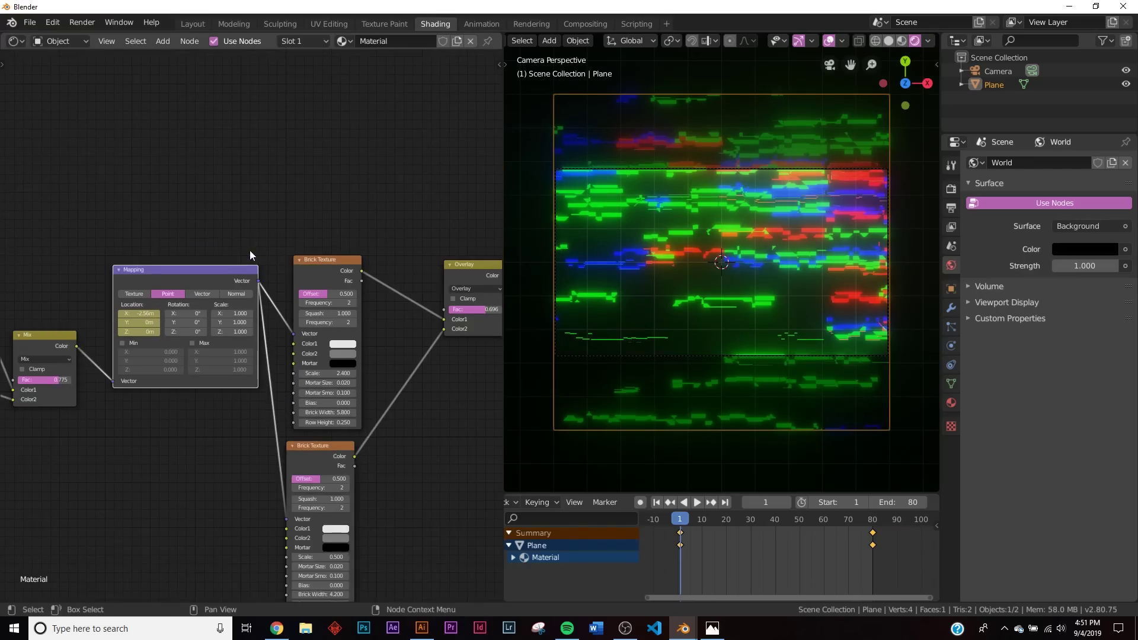
click(57, 24)
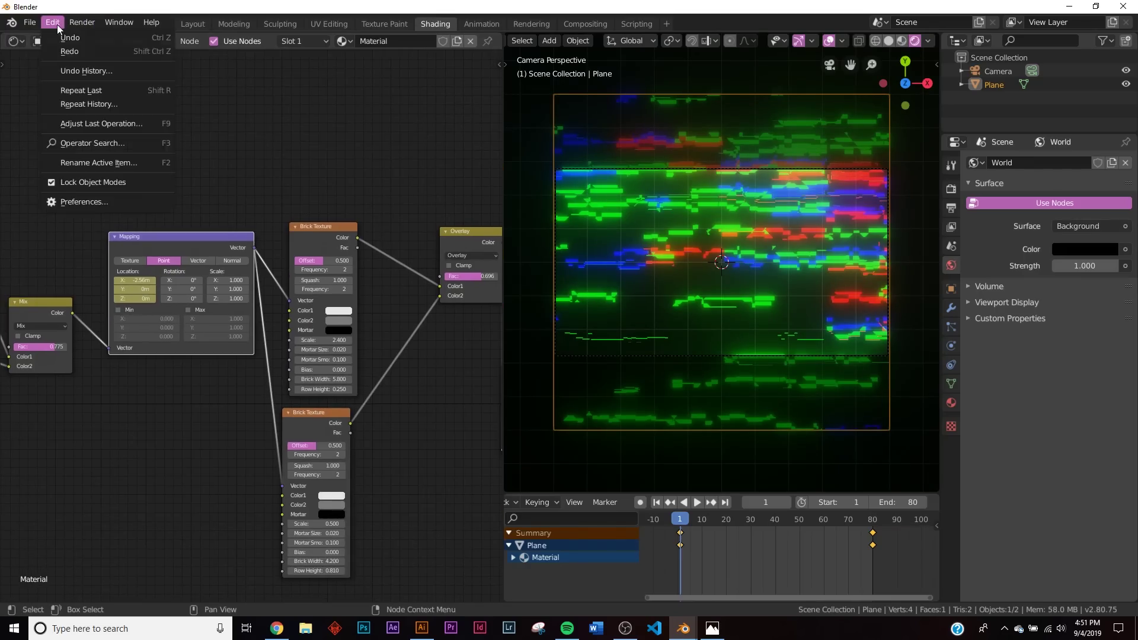
click(77, 205)
click(324, 247)
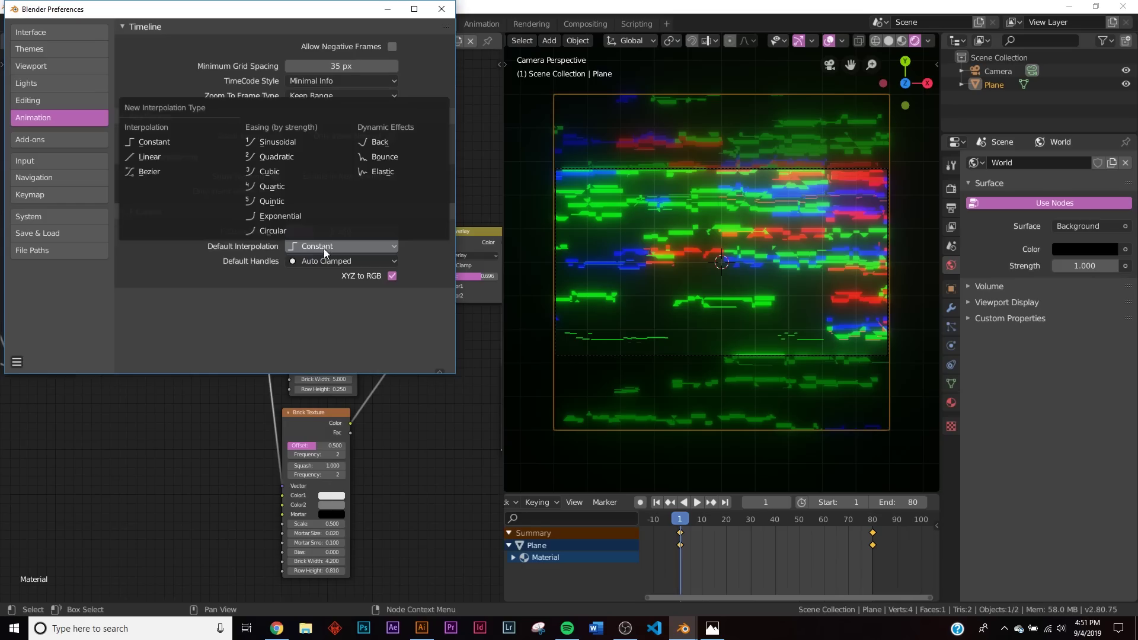
click(162, 174)
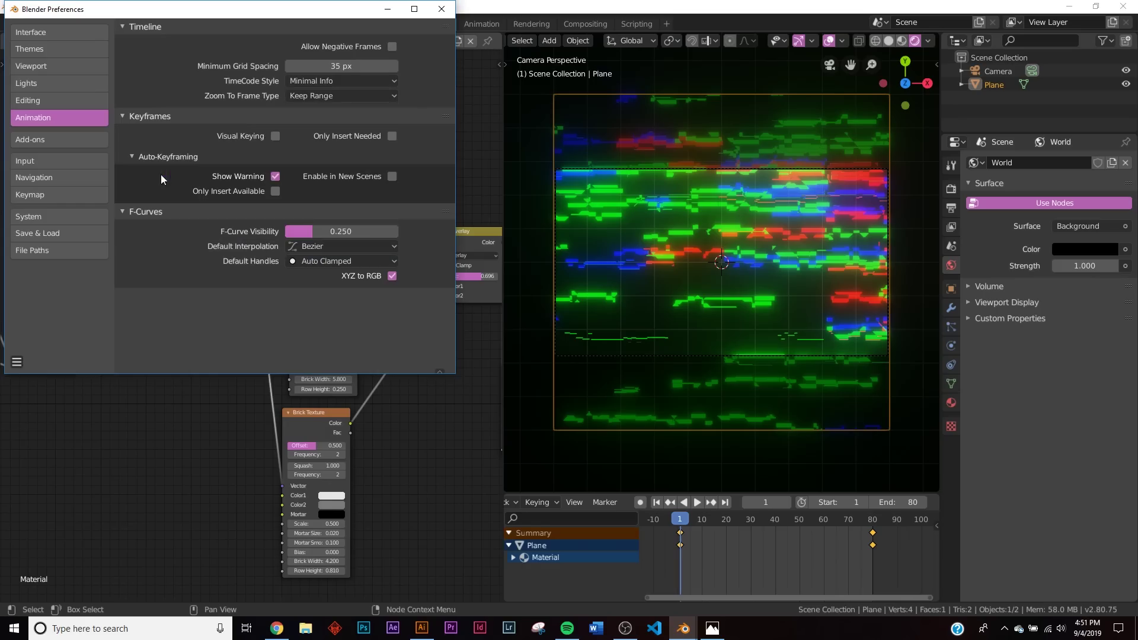
click(374, 250)
click(165, 158)
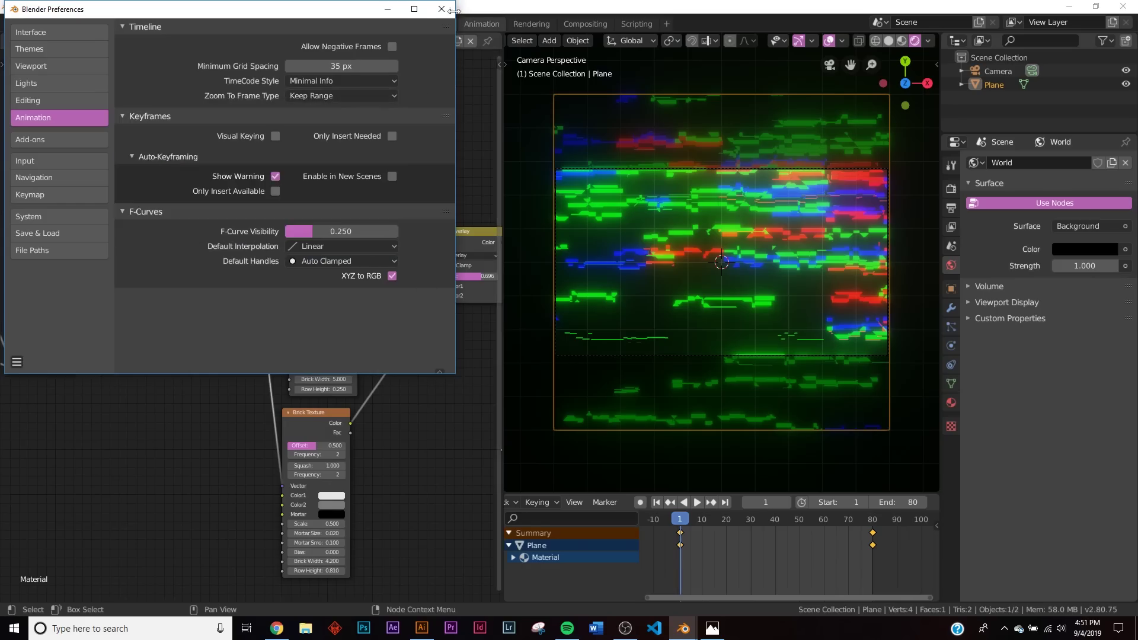
click(442, 8)
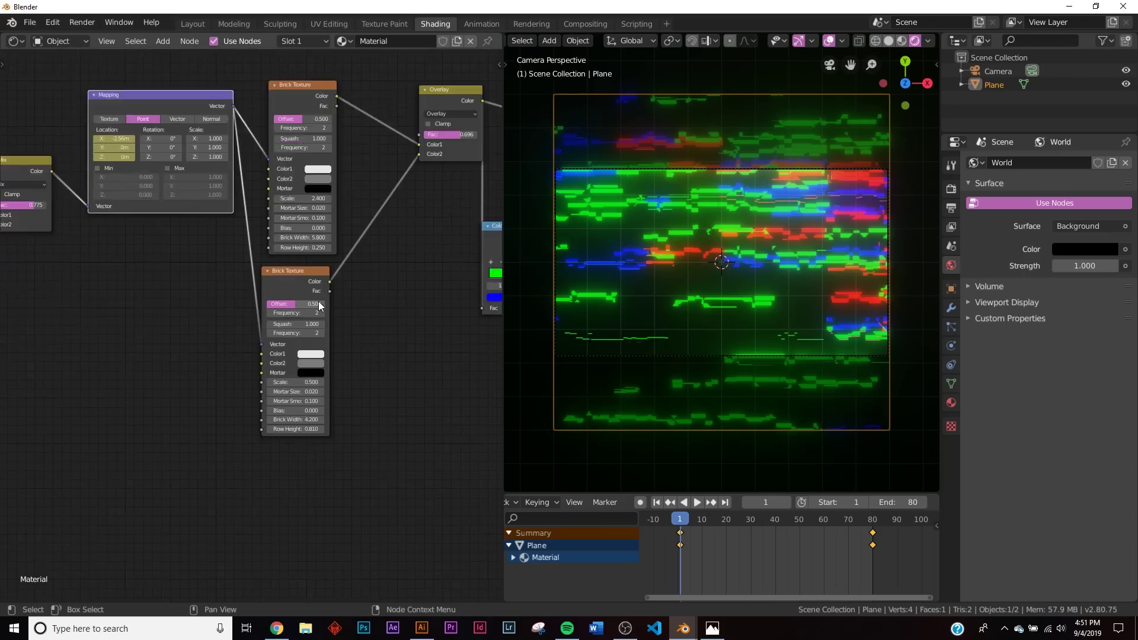
Set the Scale of the Brick Texture feeding the Overlay node's Color1 to 3.5 and keyframe it at frame 1
scroll(319, 301, up, 5)
drag(295, 282, 265, 283)
key(ctrl+z)
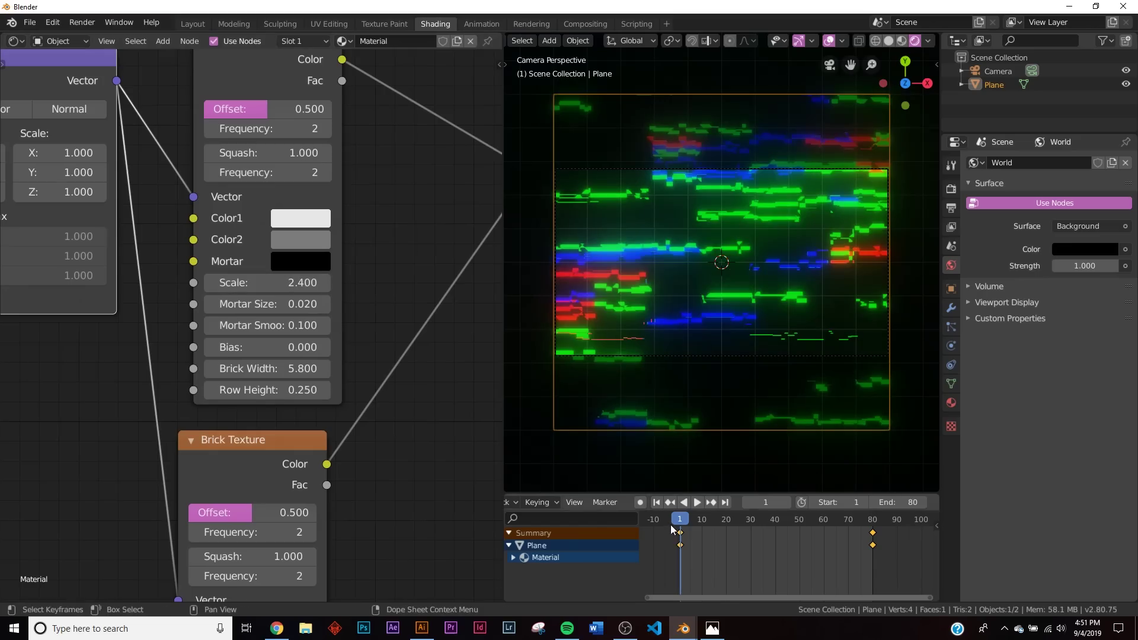
drag(295, 283, 303, 283)
scroll(849, 316, up, 2)
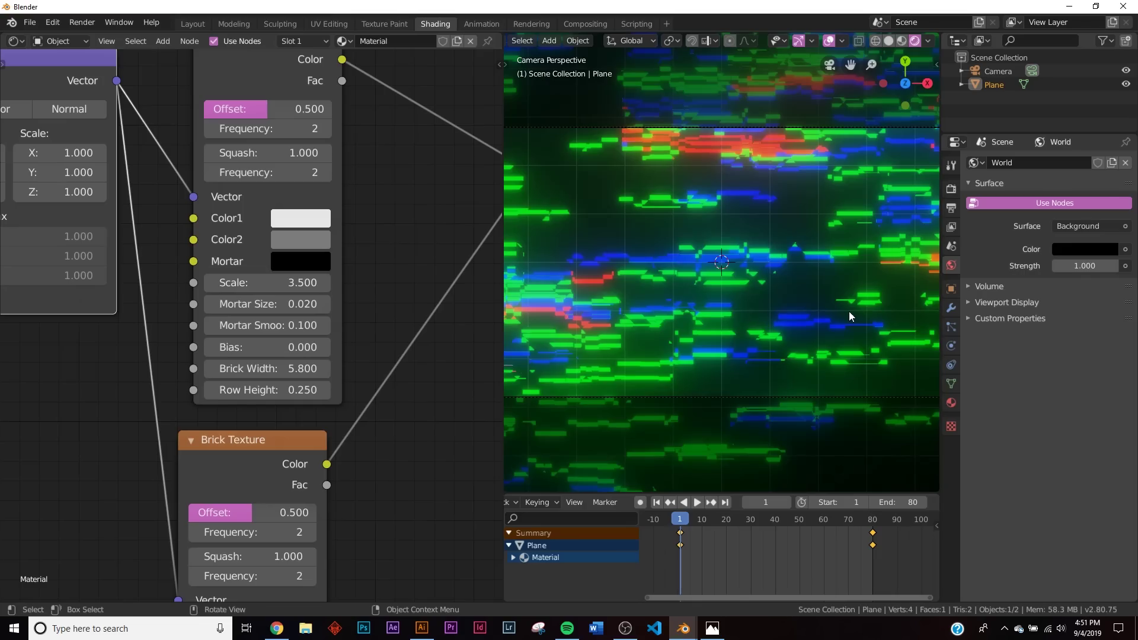
right_click(260, 282)
click(255, 282)
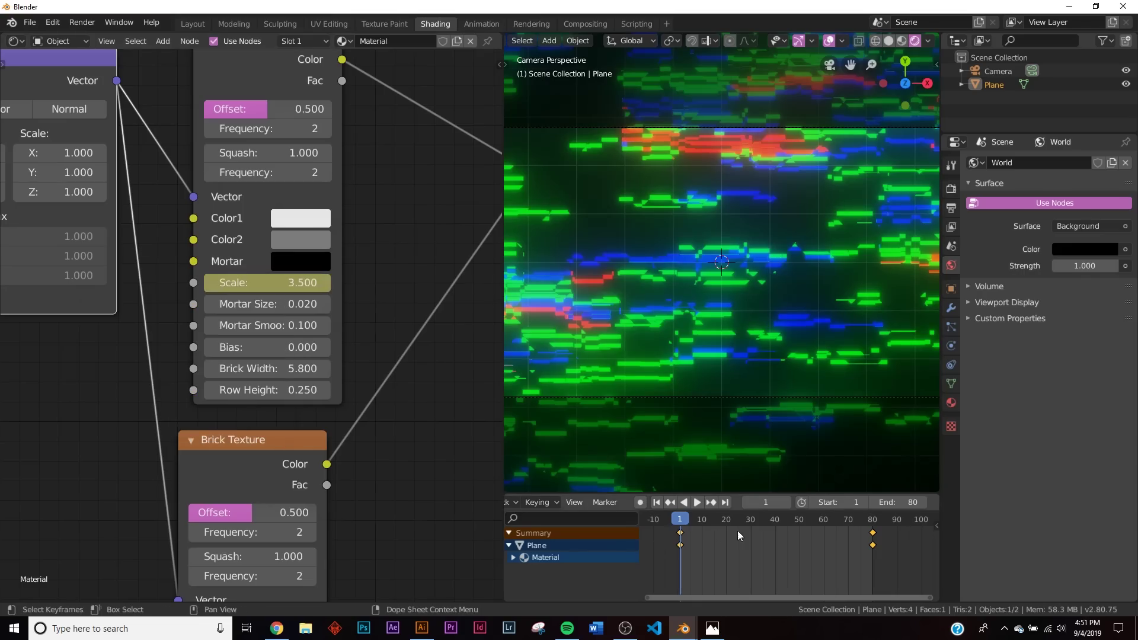
Keyframe the same Brick Texture's Scale at -0.2 on frame 19
click(726, 503)
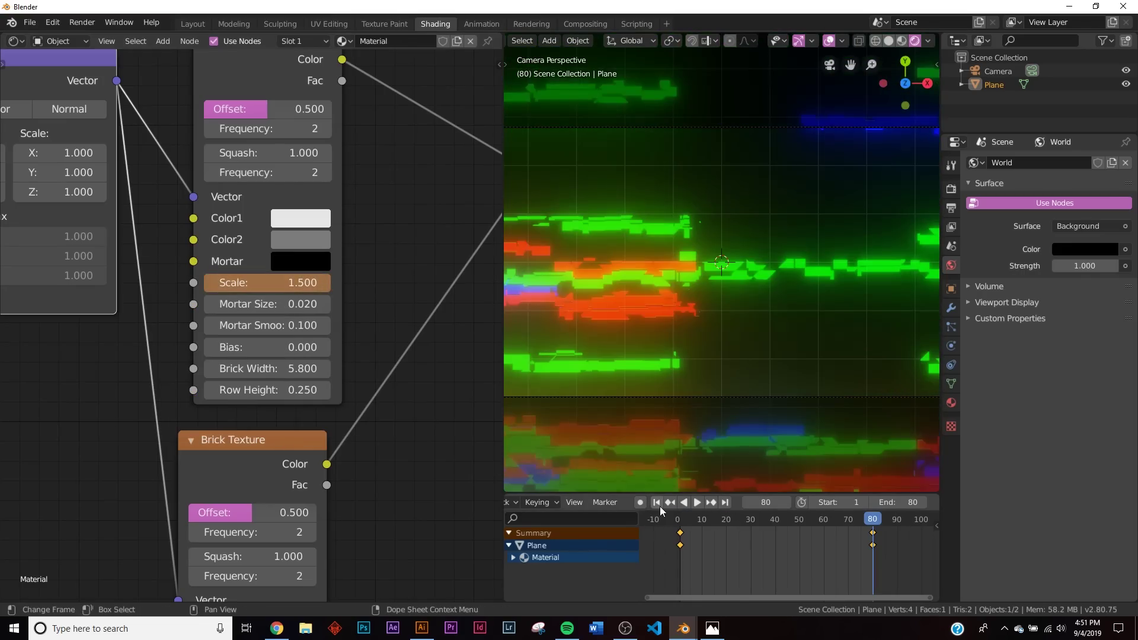
click(656, 503)
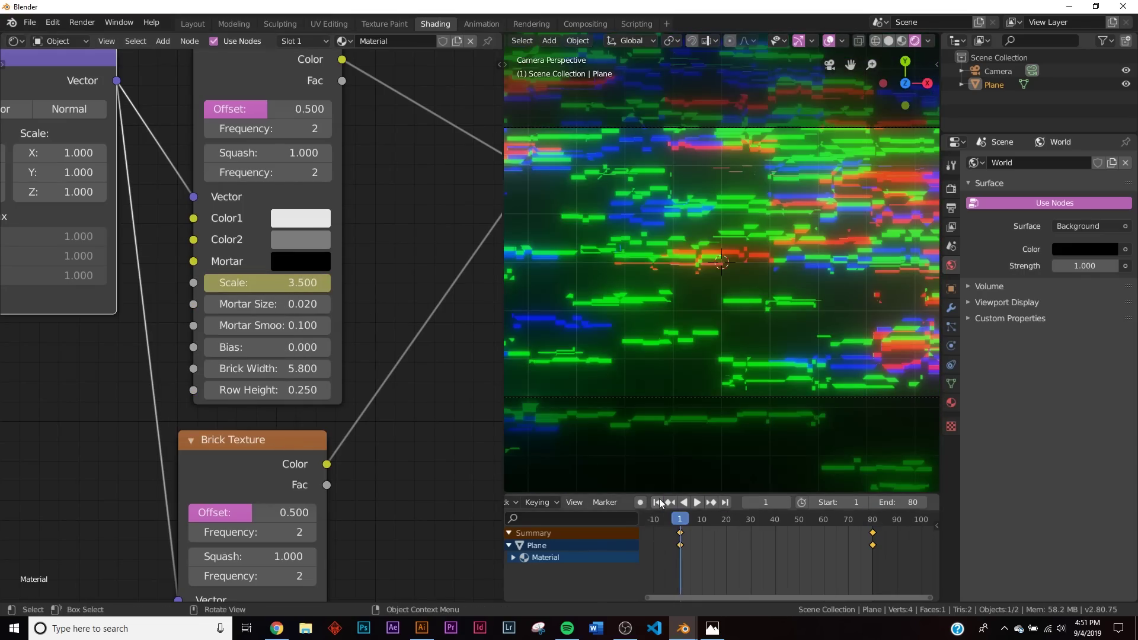
key(space)
drag(282, 283, 237, 282)
right_click(237, 283)
click(237, 282)
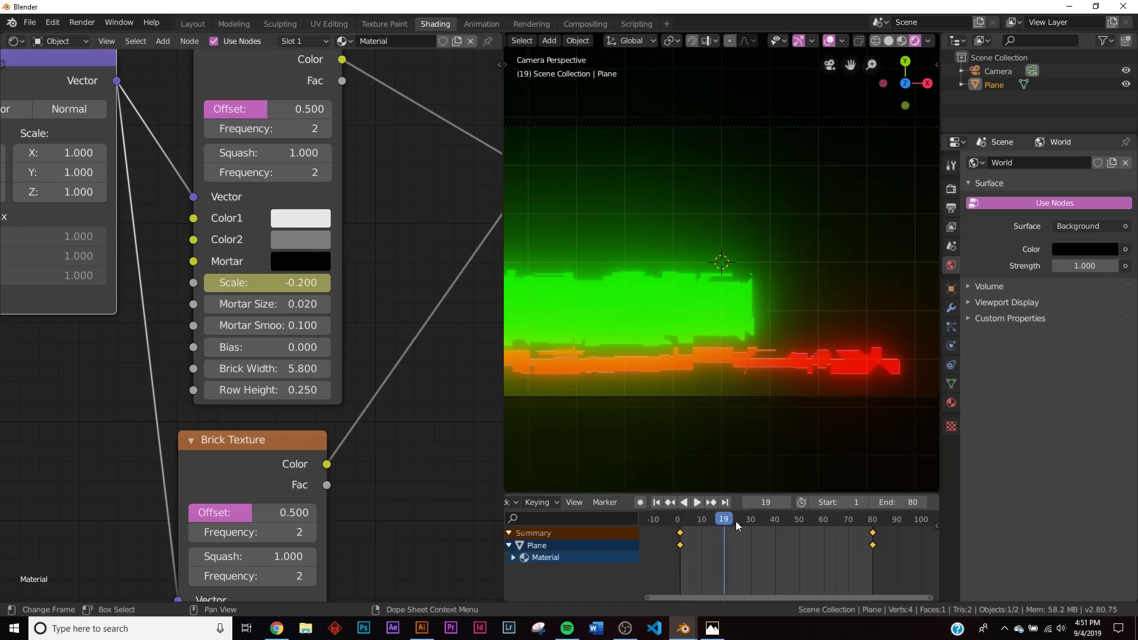
Keyframe the same Brick Texture's Scale at 4.4 on frame 36
drag(726, 522, 764, 519)
middle_drag(321, 479, 284, 265)
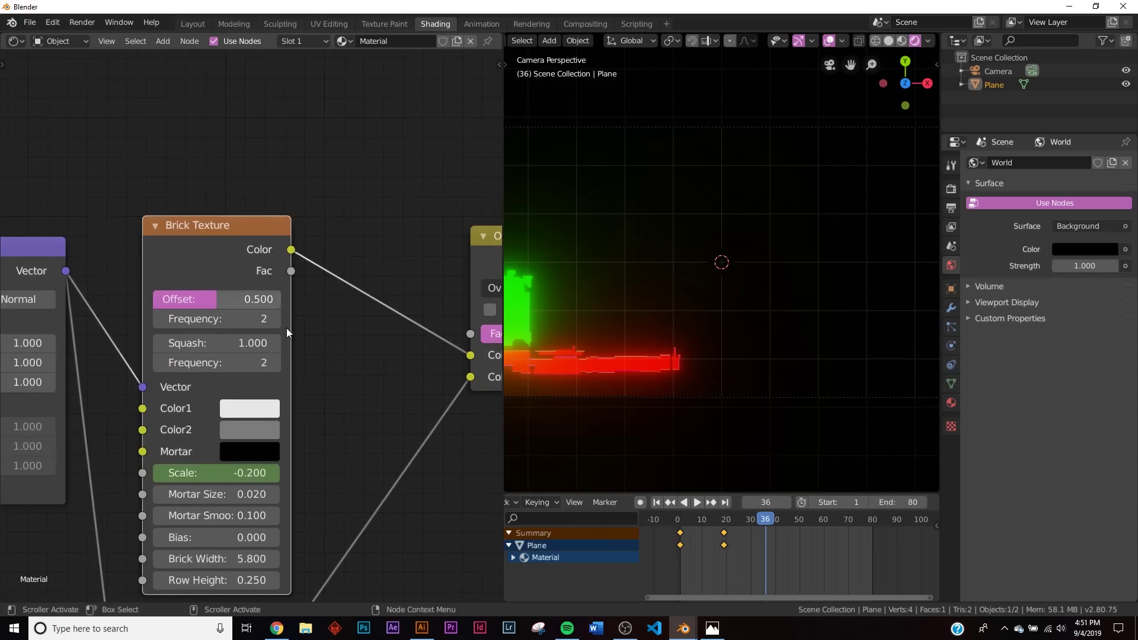
middle_drag(389, 463, 364, 353)
drag(212, 363, 262, 362)
right_click(210, 362)
click(210, 362)
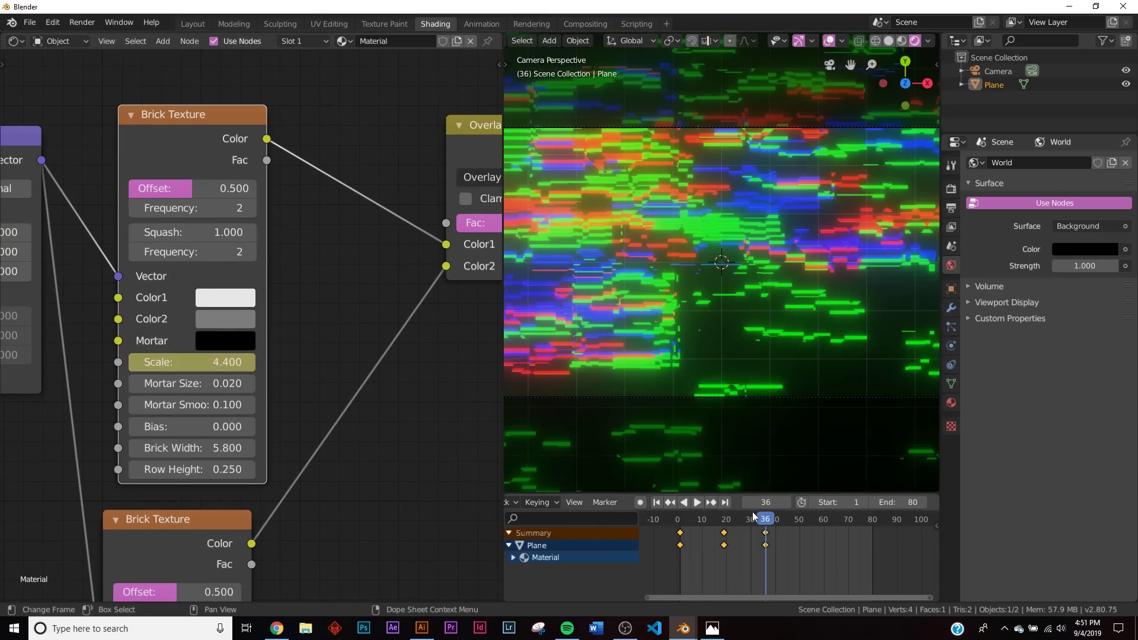
Keyframe the same Brick Texture's Scale at -0.1 on about frame 55
drag(771, 520, 811, 519)
drag(223, 370, 197, 370)
right_click(223, 370)
click(223, 370)
Raise the same Brick Texture's Scale and keyframe it at frame 72
key(space)
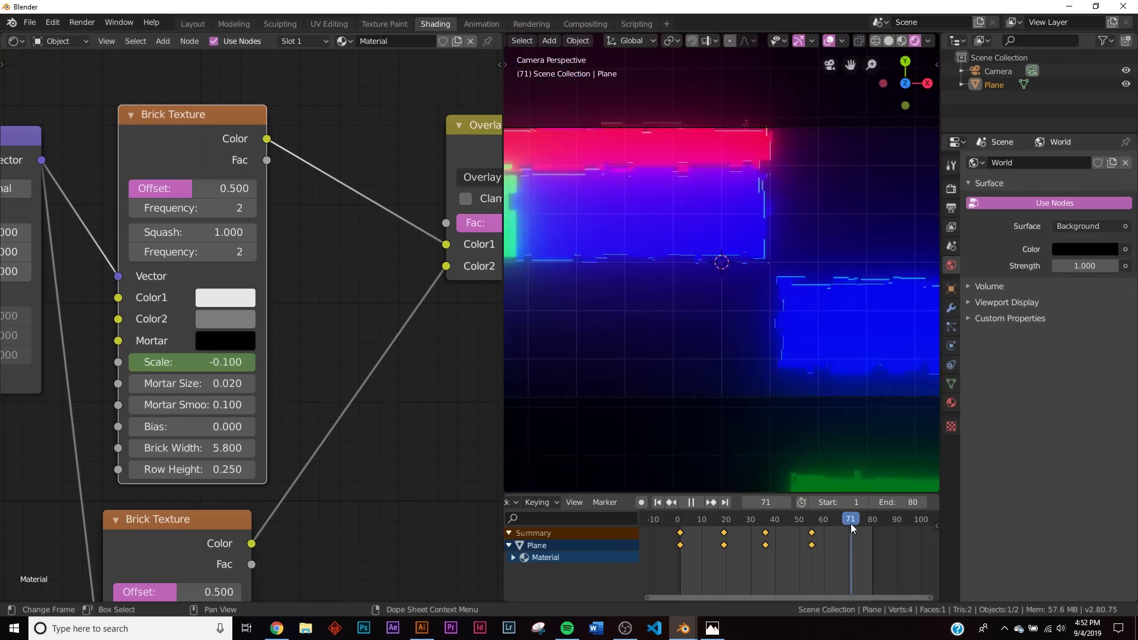
drag(201, 362, 220, 362)
right_click(202, 361)
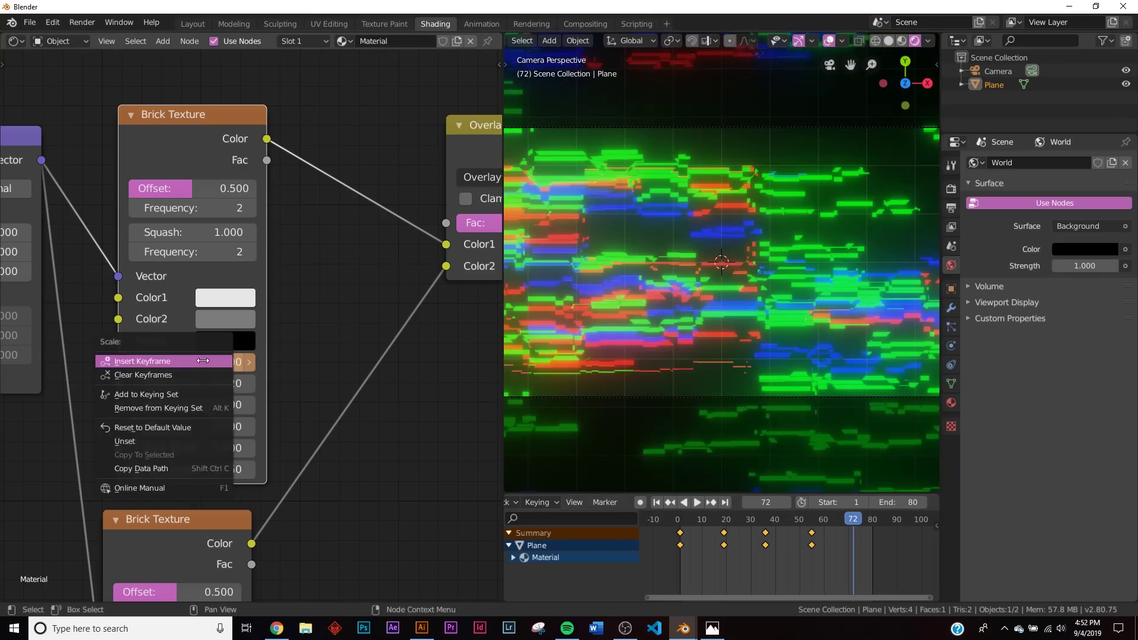
click(202, 362)
In the Animation workspace, add a Noise modifier with Strength 23.4 and Scale -0.4 to the Brick Texture Scale's F-curve
click(476, 24)
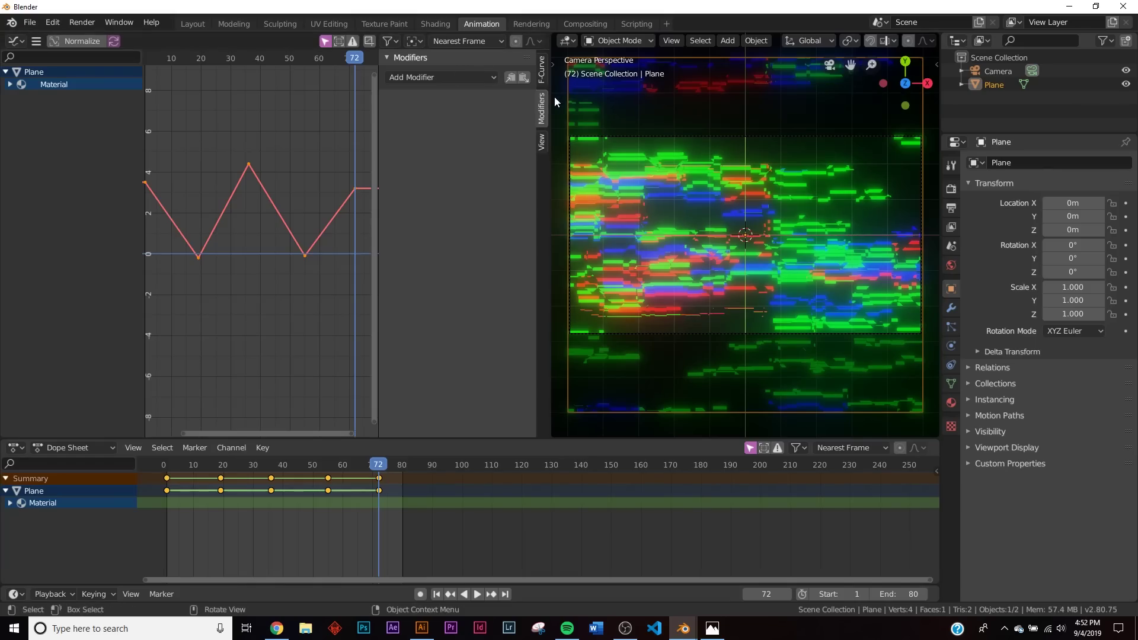
click(438, 75)
click(427, 151)
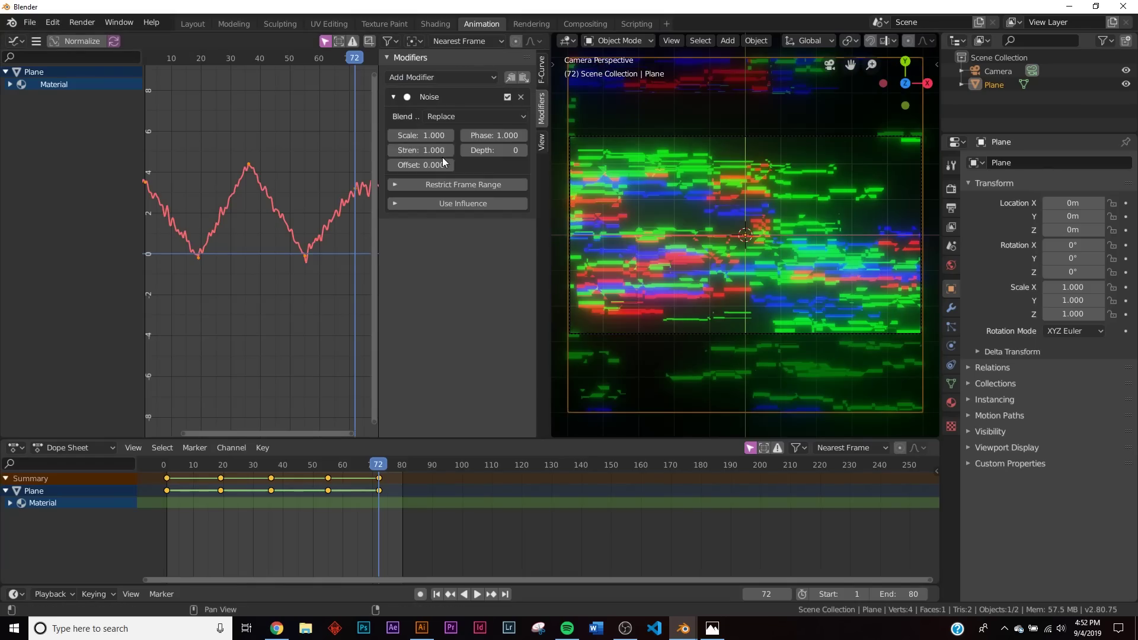
drag(429, 155, 382, 135)
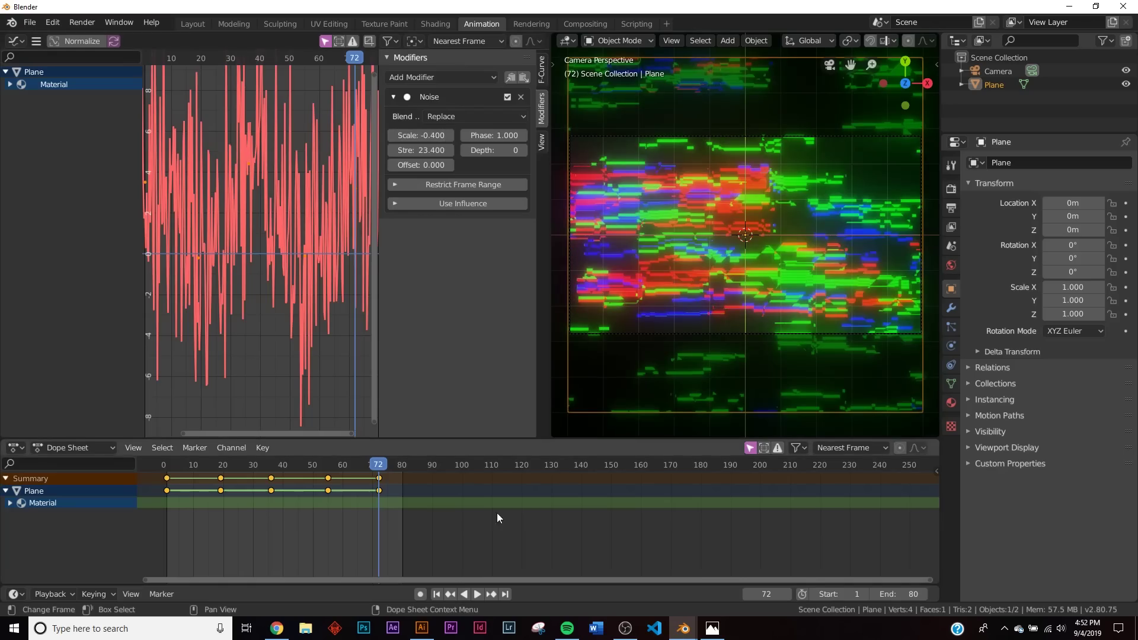
Play the animation and watch the glitch in the Layout workspace's viewport with Rendered shading
click(478, 594)
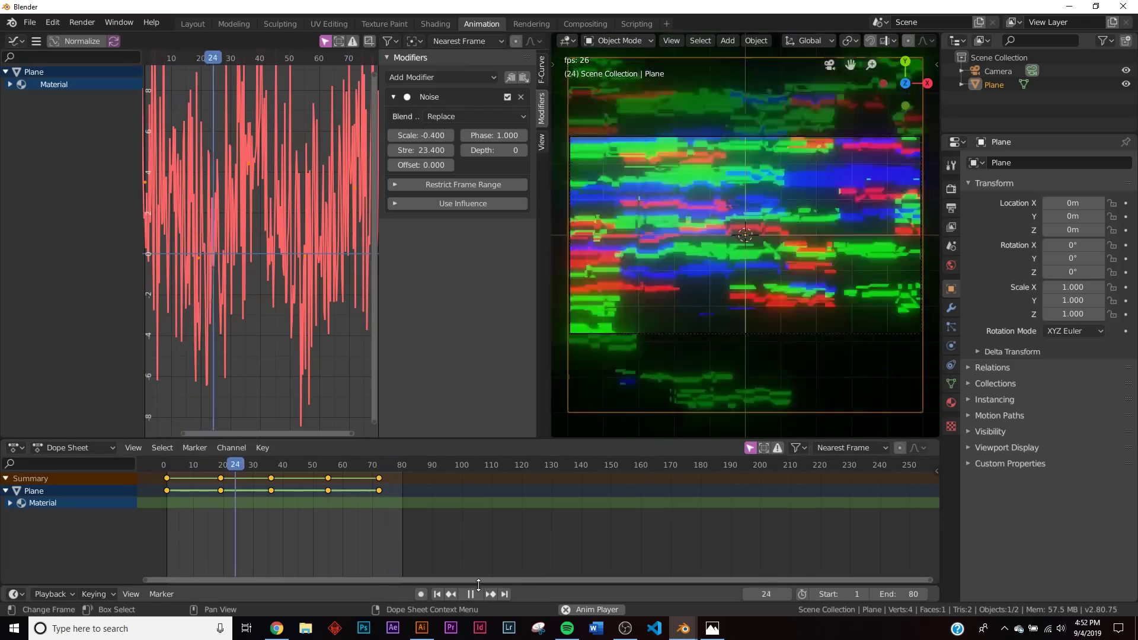
click(193, 24)
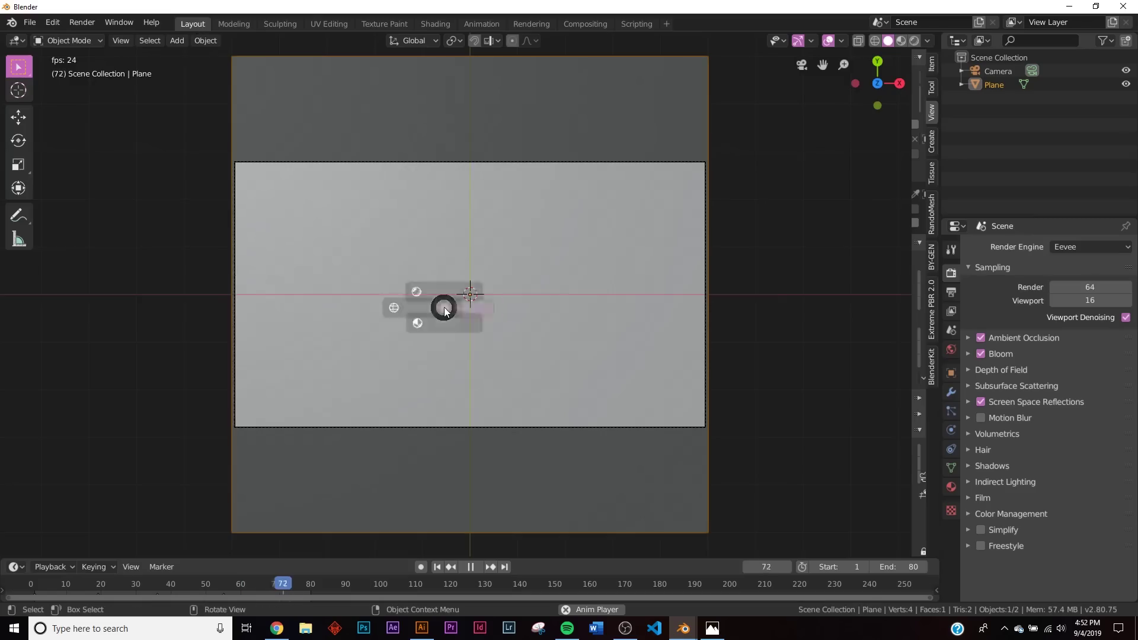
scroll(580, 284, up, 2)
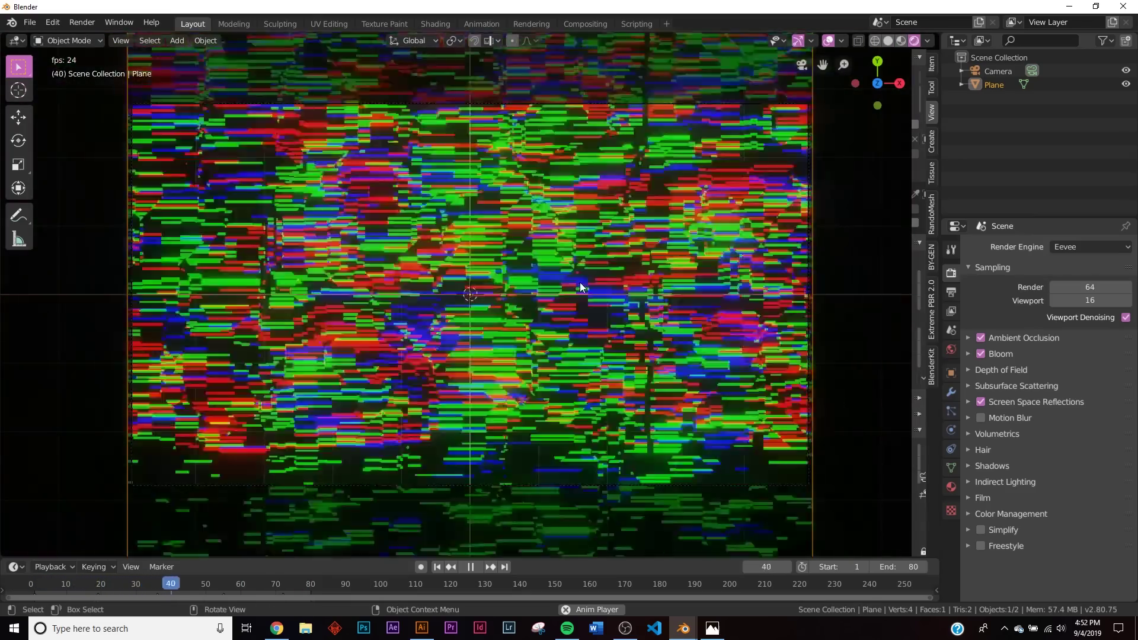